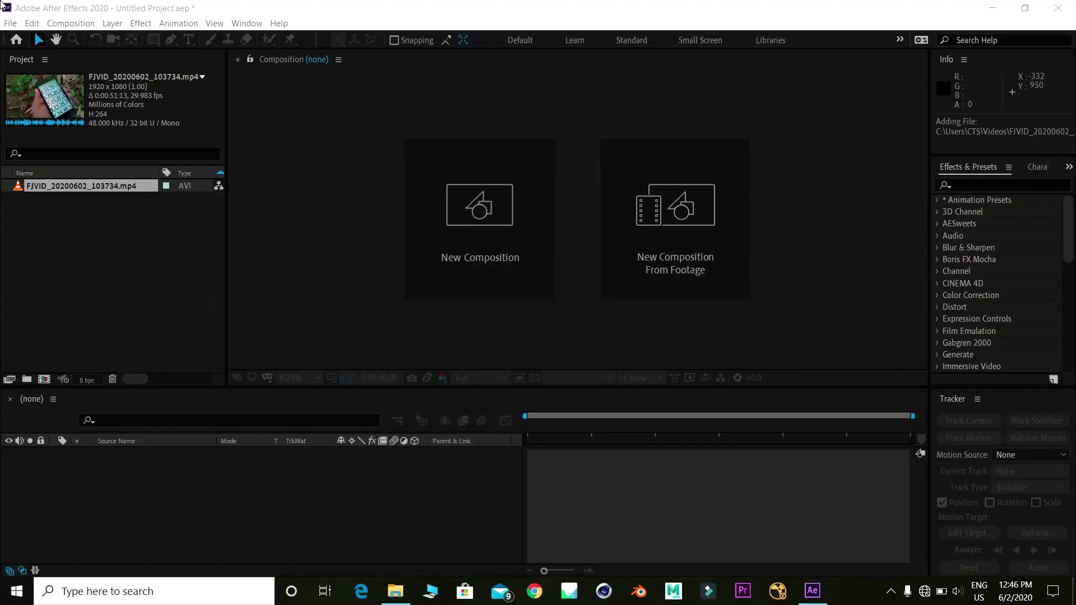
# Create a new 1920 x 1080 composition and add the FJVID_20200602_103734.mp4 clip to its timeline
pyautogui.click(488, 218)
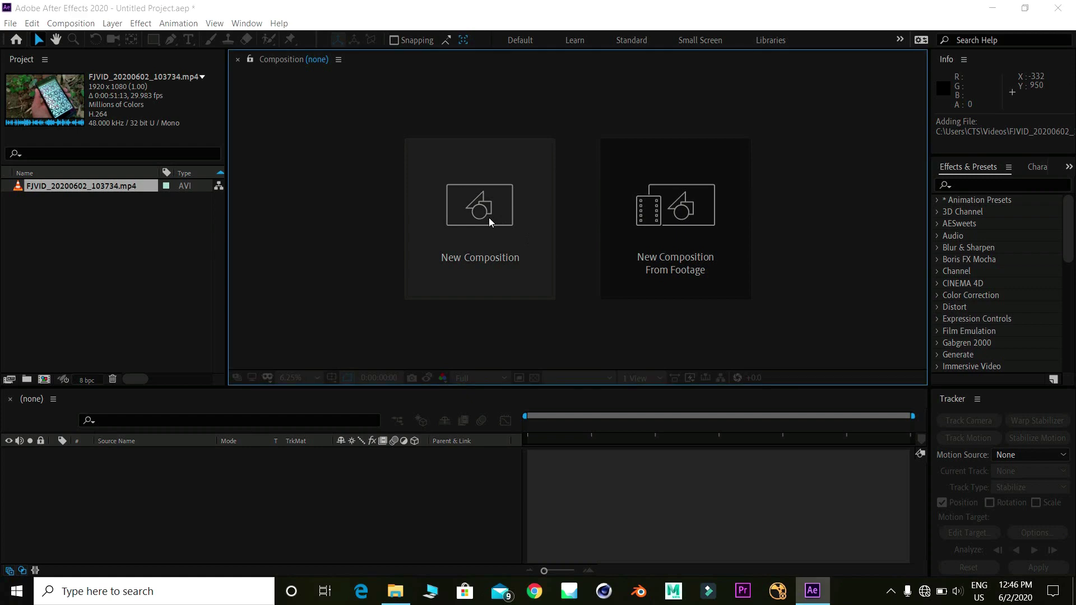
pyautogui.press('Return')
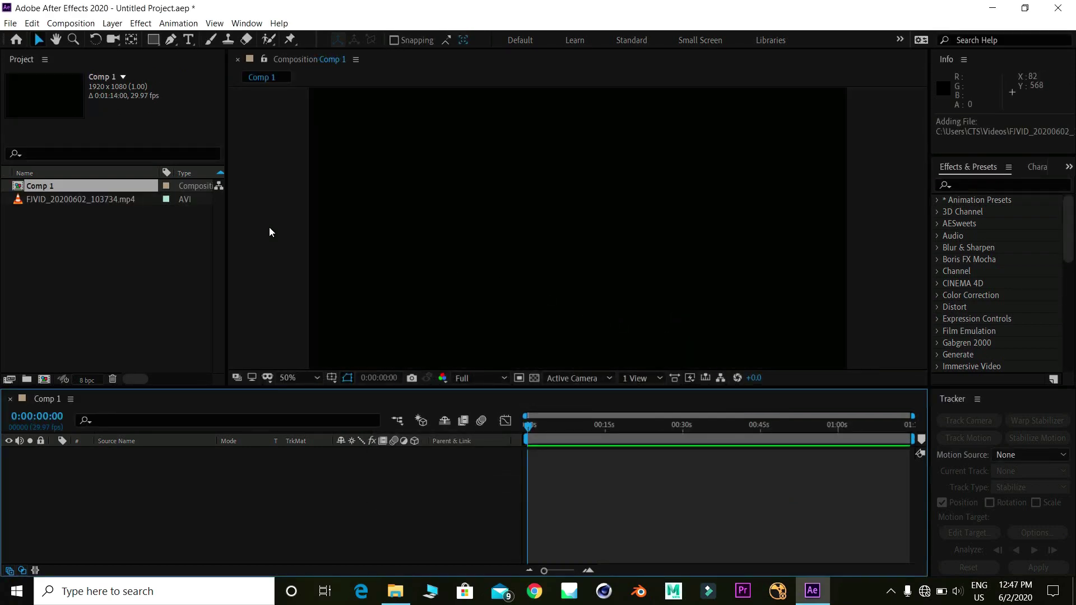
pyautogui.moveTo(59, 200); pyautogui.dragTo(157, 488)
# Duplicate the clip layer and pre-compose the upper copy, moving all attributes into the new composition
pyautogui.click(152, 452)
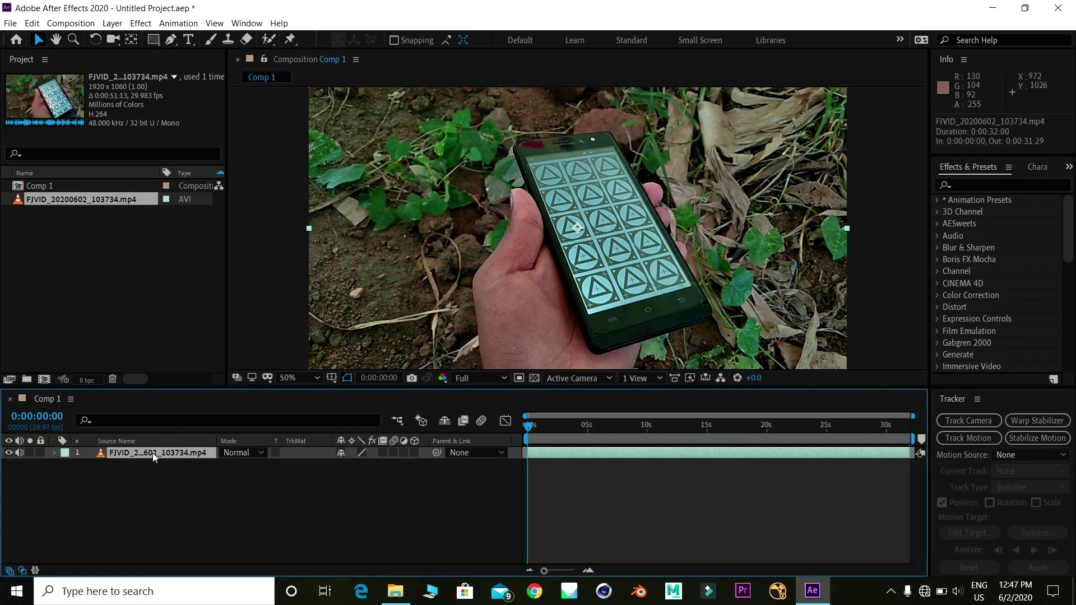
pyautogui.hotkey('ctrl', 'd')
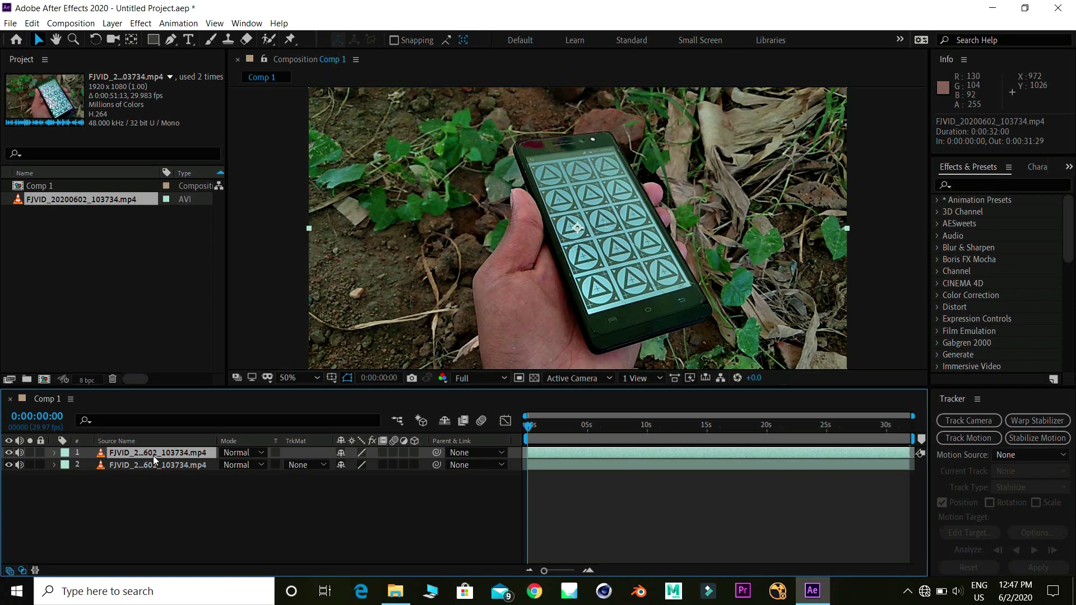
pyautogui.hotkey('ctrl', 'shift', 'c')
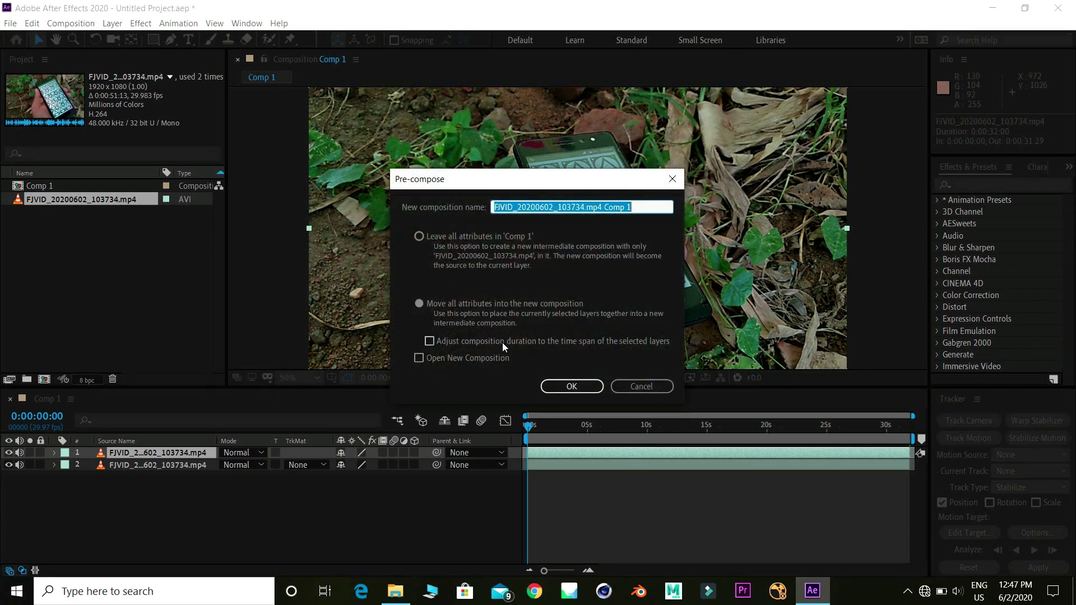
pyautogui.click(577, 386)
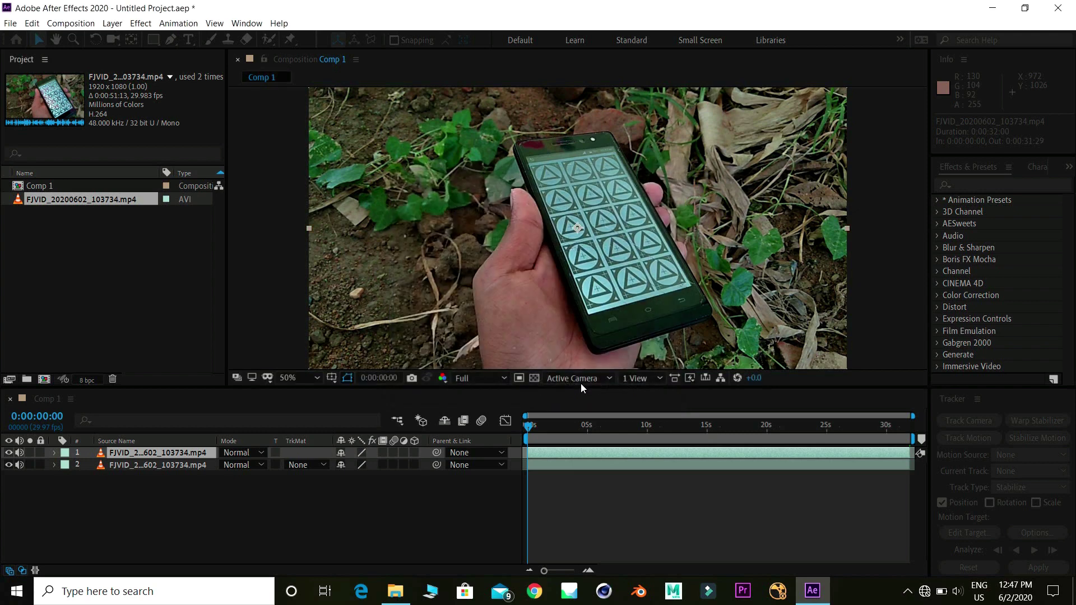
# Open the pre-composition and duplicate the clip layer inside it, keeping the upper copy selected
pyautogui.doubleClick(180, 451)
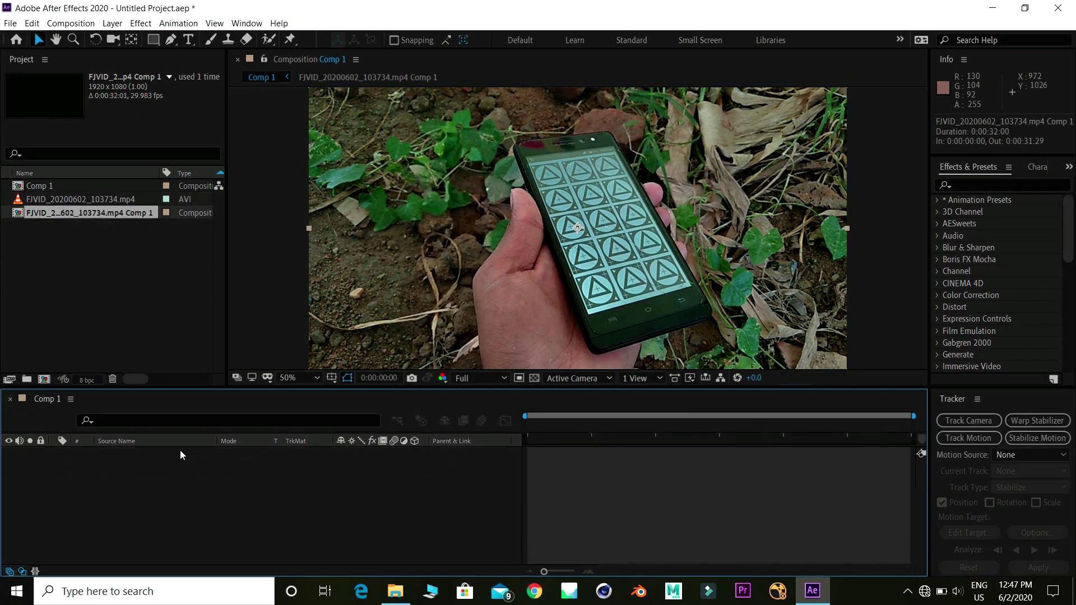
pyautogui.click(174, 452)
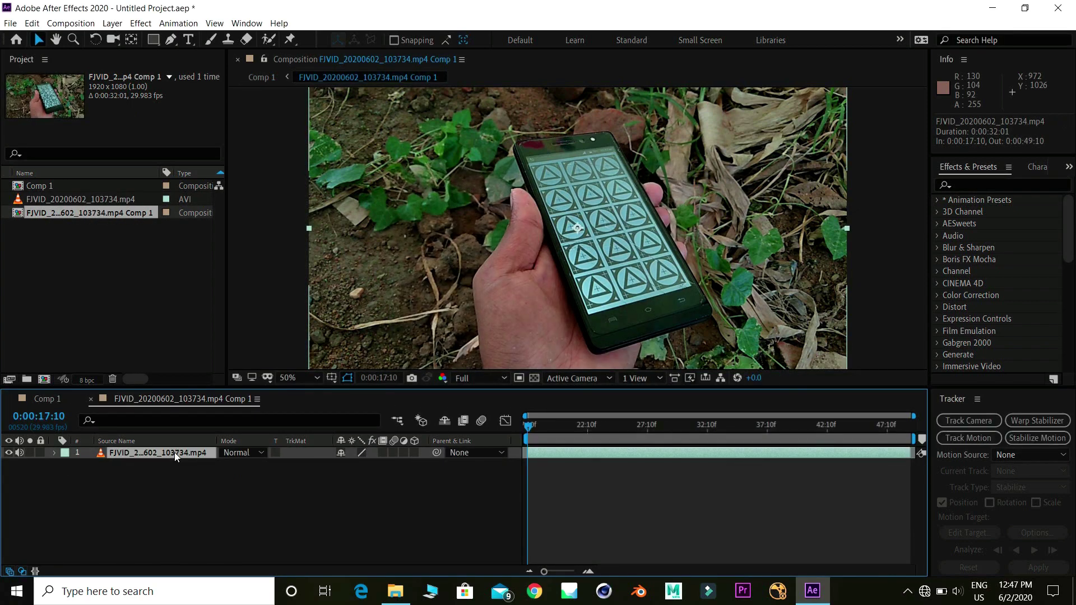
pyautogui.hotkey('ctrl', 'd')
pyautogui.click(166, 465)
pyautogui.click(170, 453)
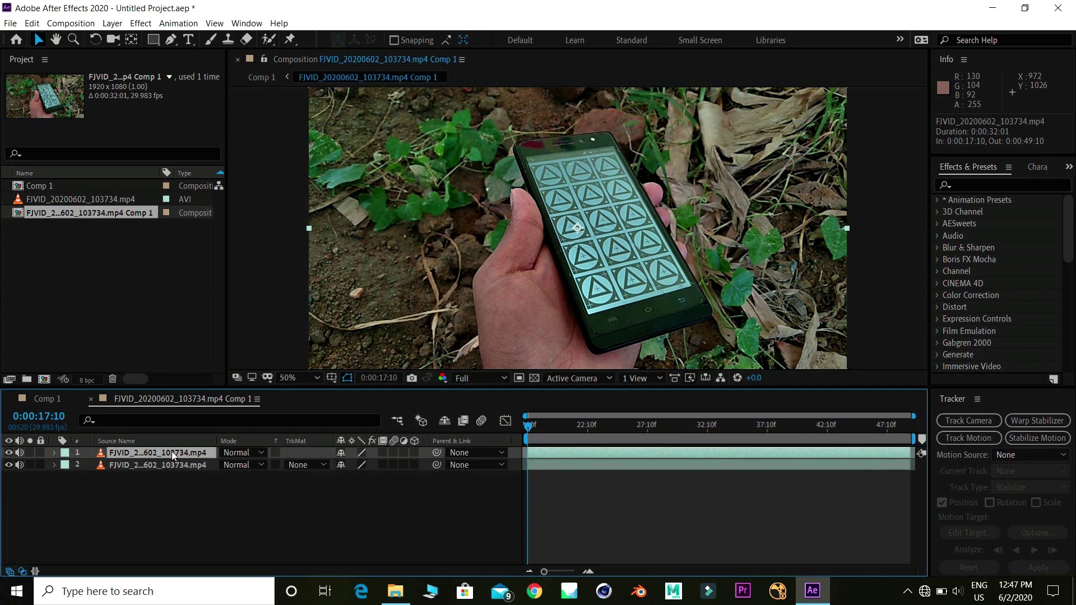
# Draw a closed eight-vertex Pen mask around the phone's outline on the upper clip layer, rounding its corners
pyautogui.press('g')
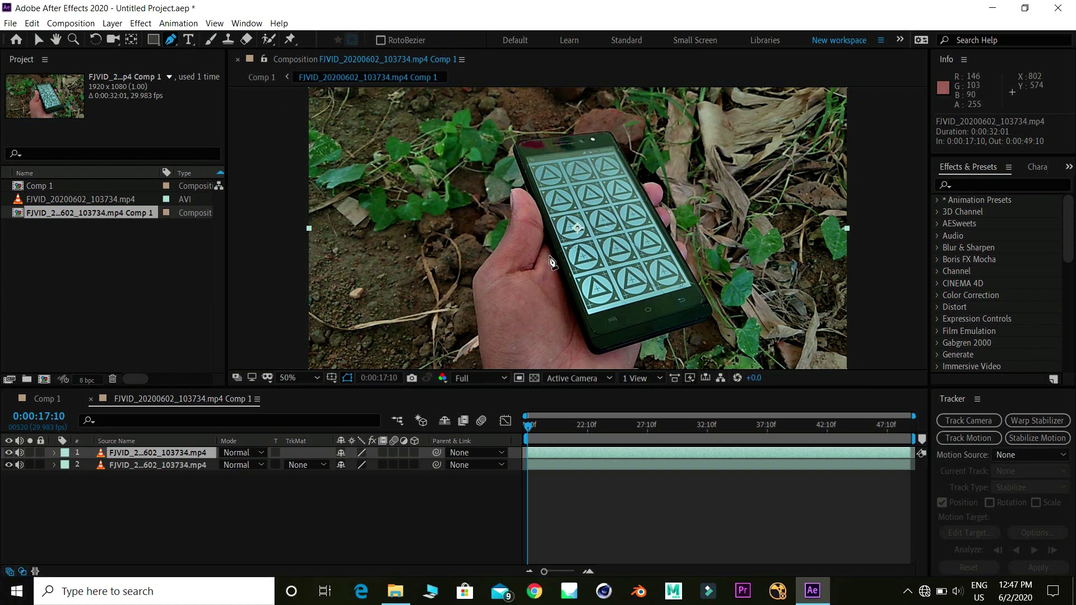
pyautogui.click(592, 340)
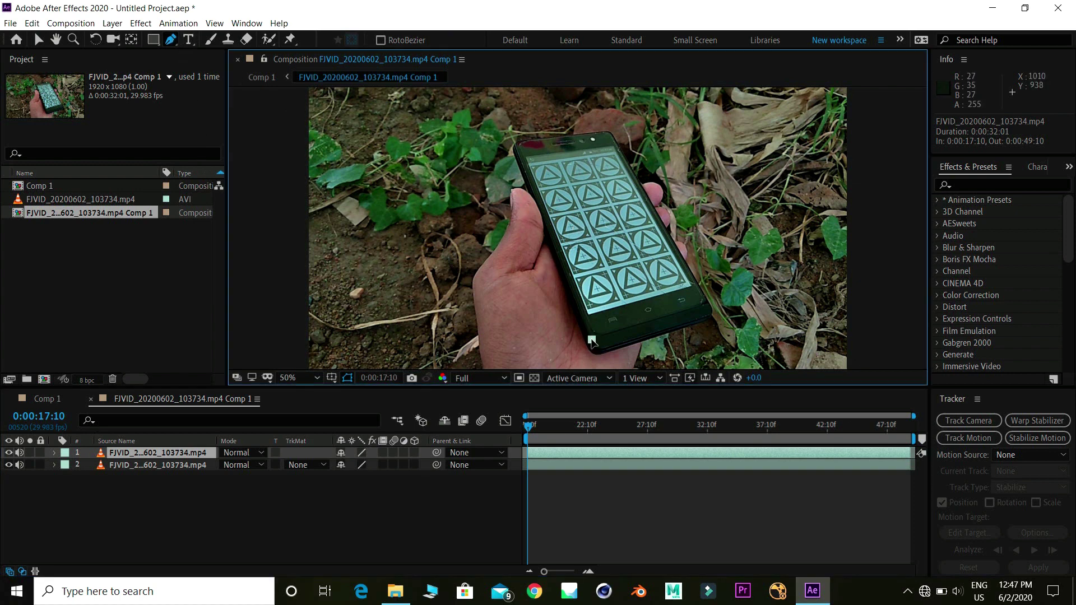
pyautogui.click(517, 150)
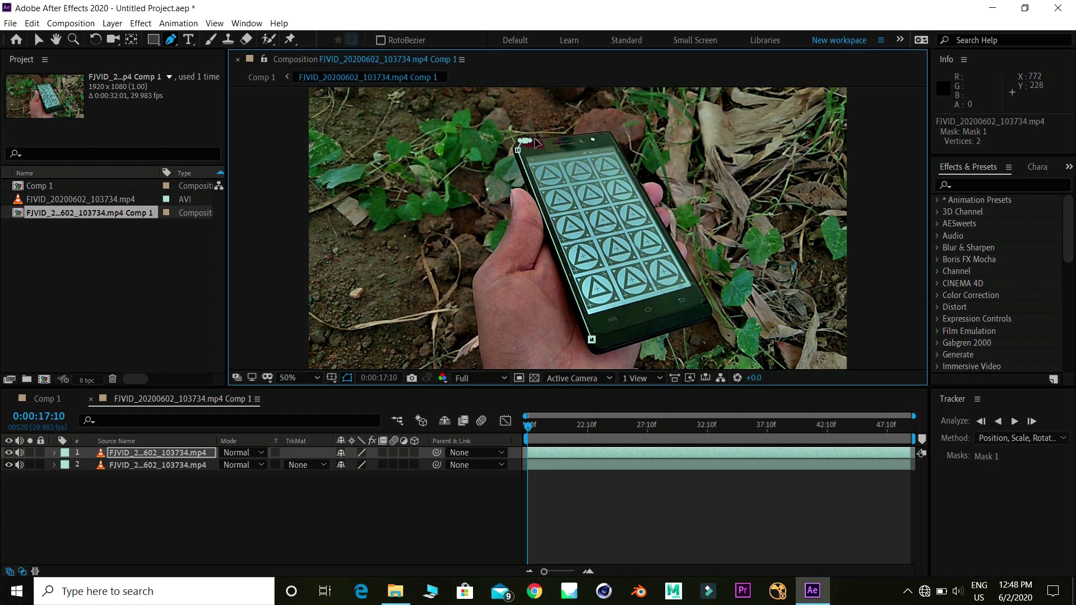
pyautogui.click(524, 141)
pyautogui.click(606, 133)
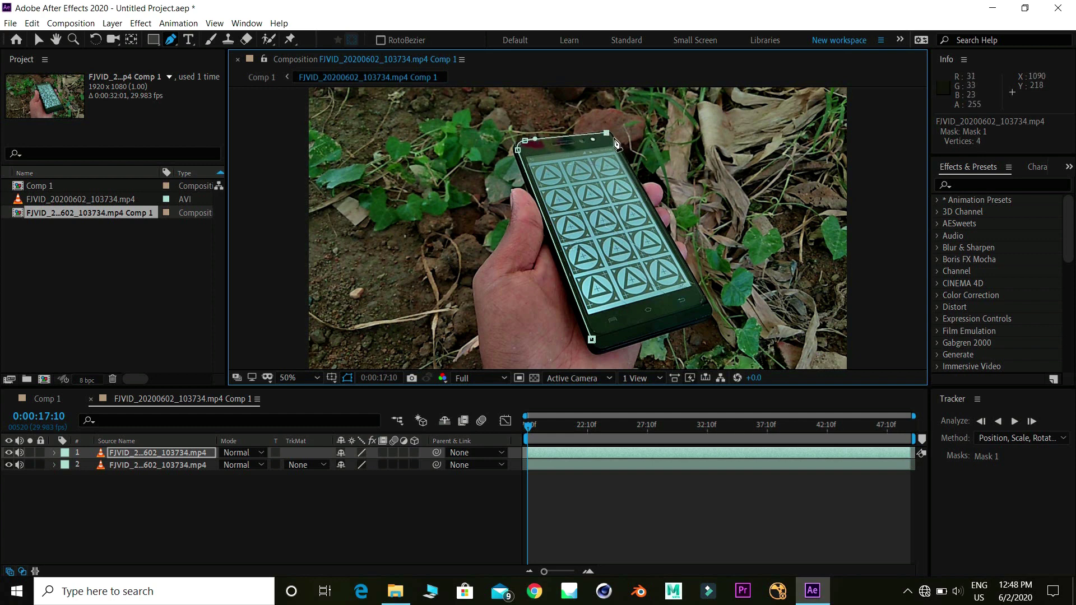
pyautogui.click(614, 138)
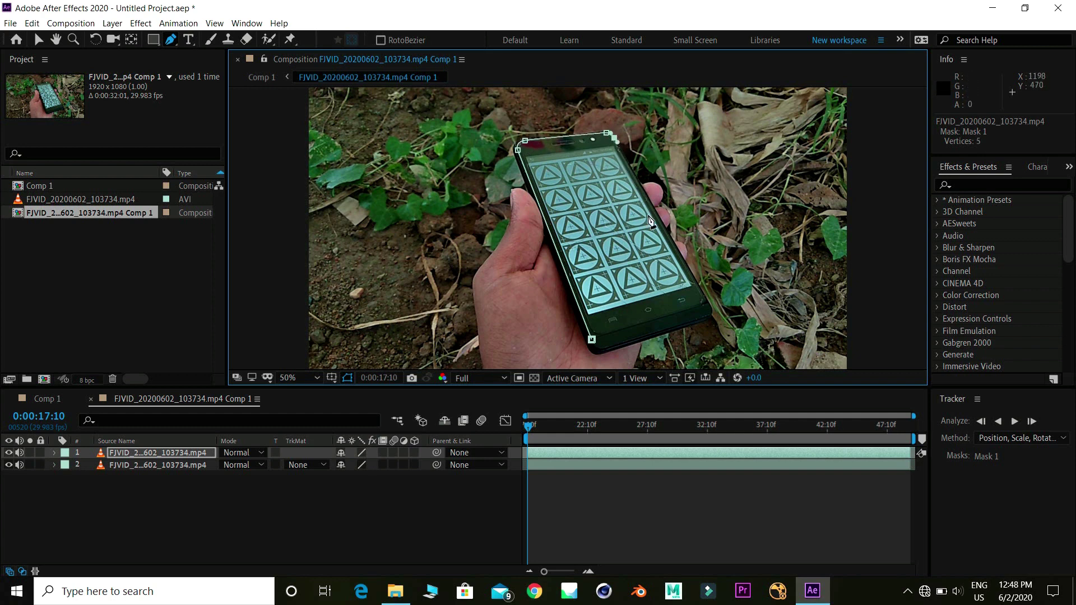
pyautogui.click(708, 303)
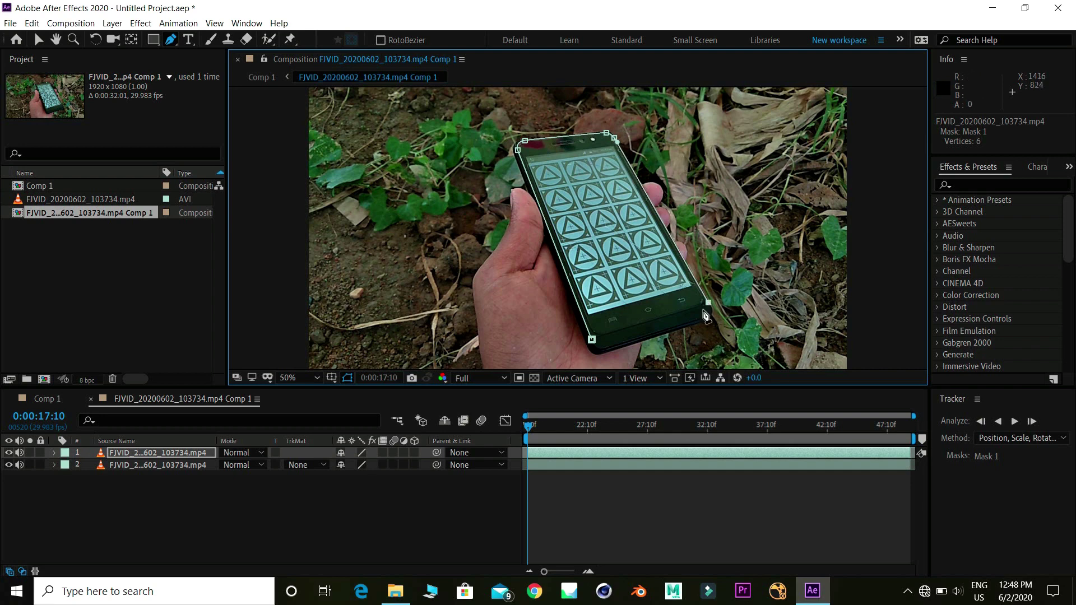
pyautogui.moveTo(706, 317); pyautogui.dragTo(699, 317)
pyautogui.click(603, 348)
pyautogui.moveTo(591, 339); pyautogui.dragTo(586, 328)
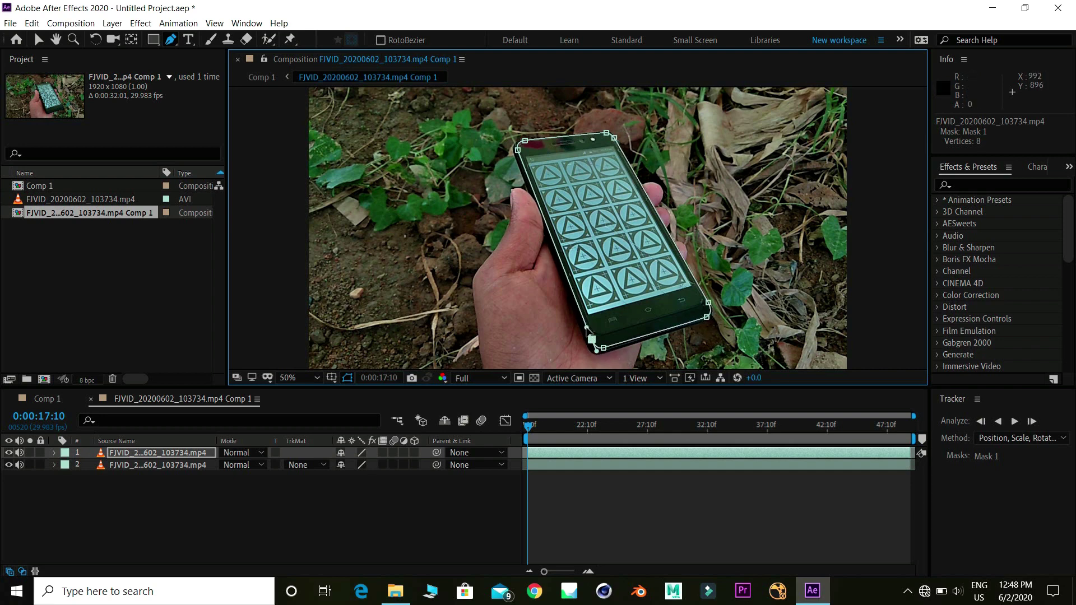
pyautogui.press('v')
# Track Mask 1 of the upper layer forward through the clip, choosing a Position, Scale, Rotation tracking method
pyautogui.click(54, 452)
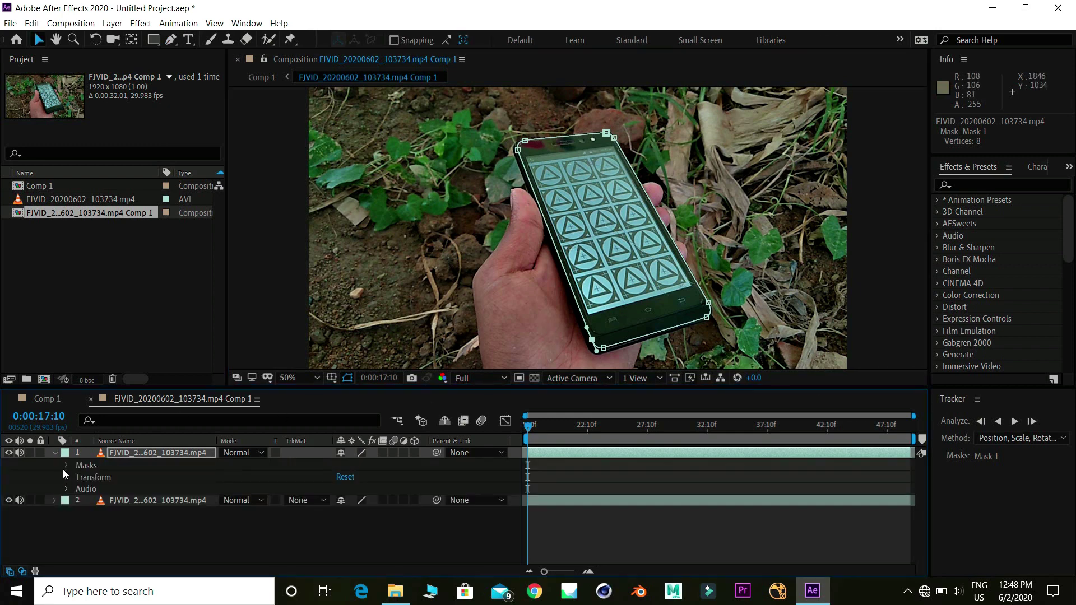
pyautogui.click(68, 465)
pyautogui.click(76, 471)
pyautogui.click(79, 477)
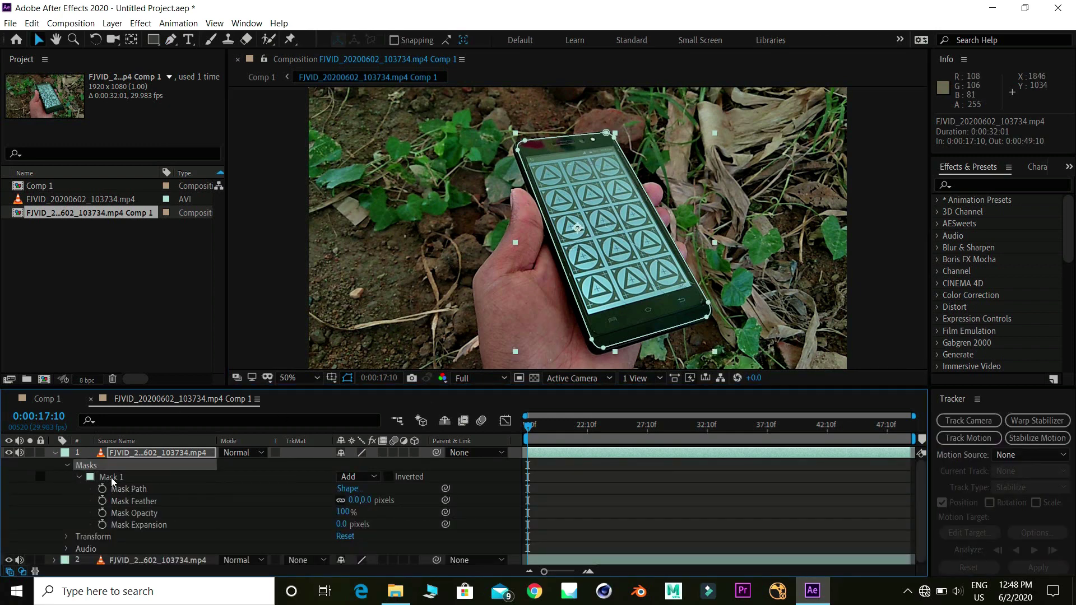
pyautogui.rightClick(112, 479)
pyautogui.click(152, 485)
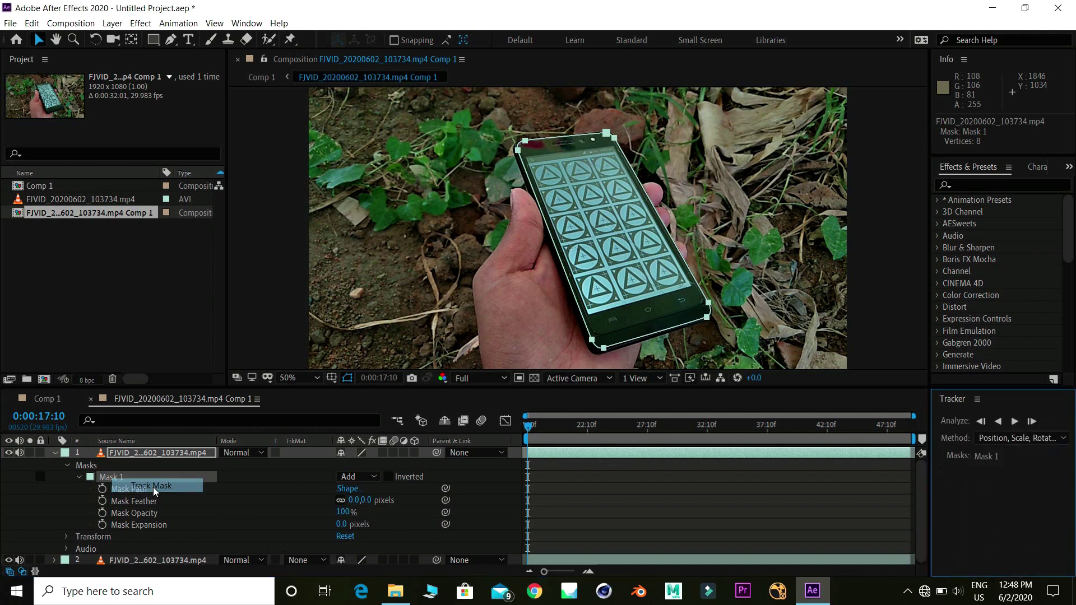
pyautogui.click(1016, 438)
pyautogui.click(1003, 497)
pyautogui.click(1015, 421)
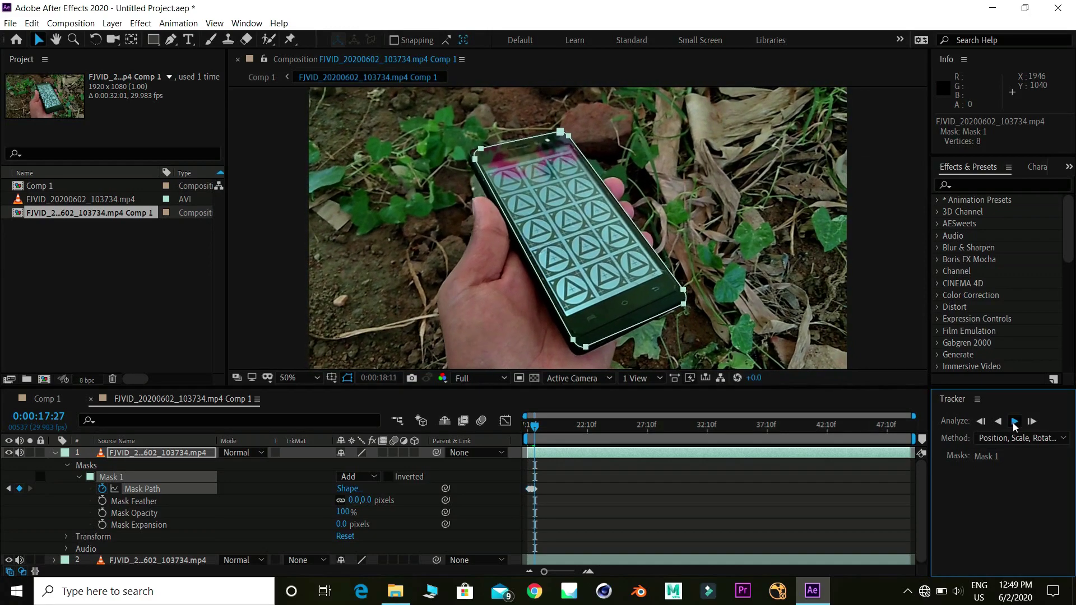
# Move the mask vertices at the phone's lower corners onto its edge at 0:00:18:25
pyautogui.scroll(1, 530, 261)
pyautogui.moveTo(530, 261); pyautogui.dragTo(507, 66)
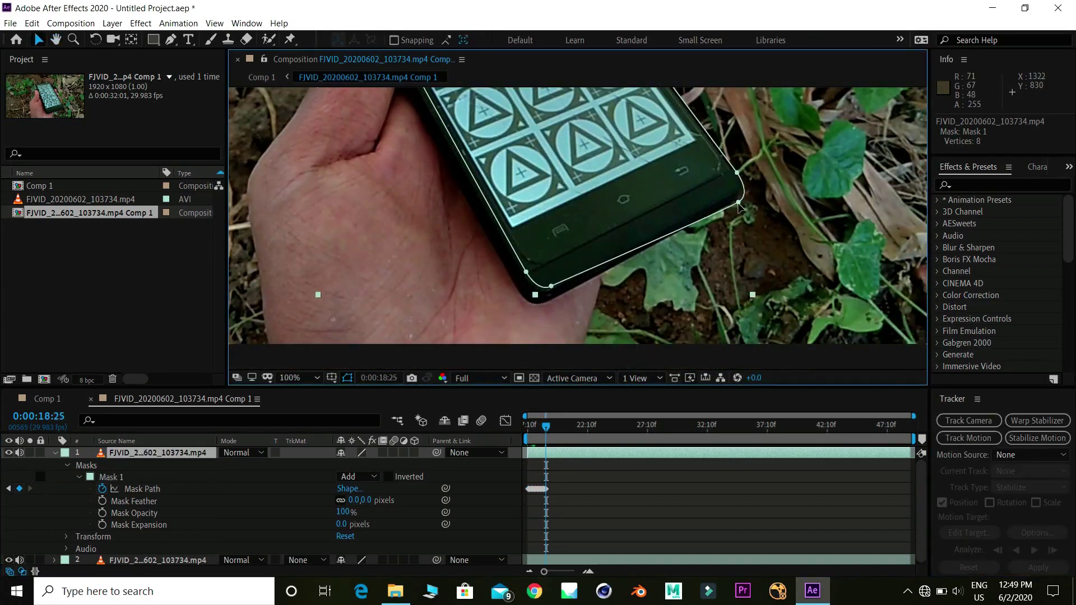
pyautogui.press('v')
pyautogui.click(551, 287)
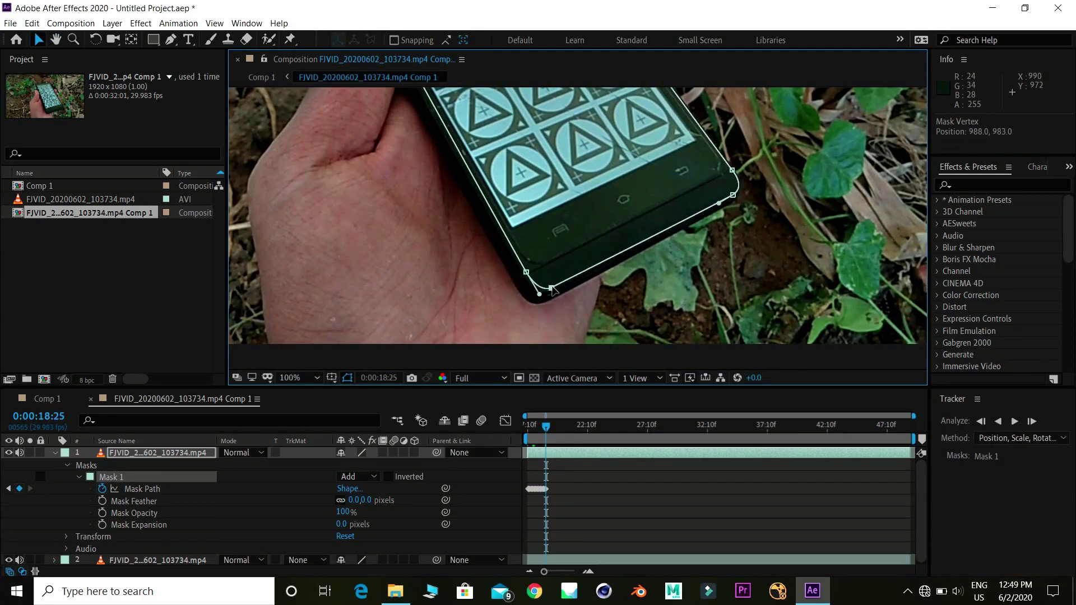
pyautogui.moveTo(551, 283); pyautogui.dragTo(763, 521)
pyautogui.click(527, 274)
# Move the mask vertices at the phone's upper corners onto its outline at 0:00:18:25
pyautogui.press('space')
pyautogui.press('v')
pyautogui.click(494, 145)
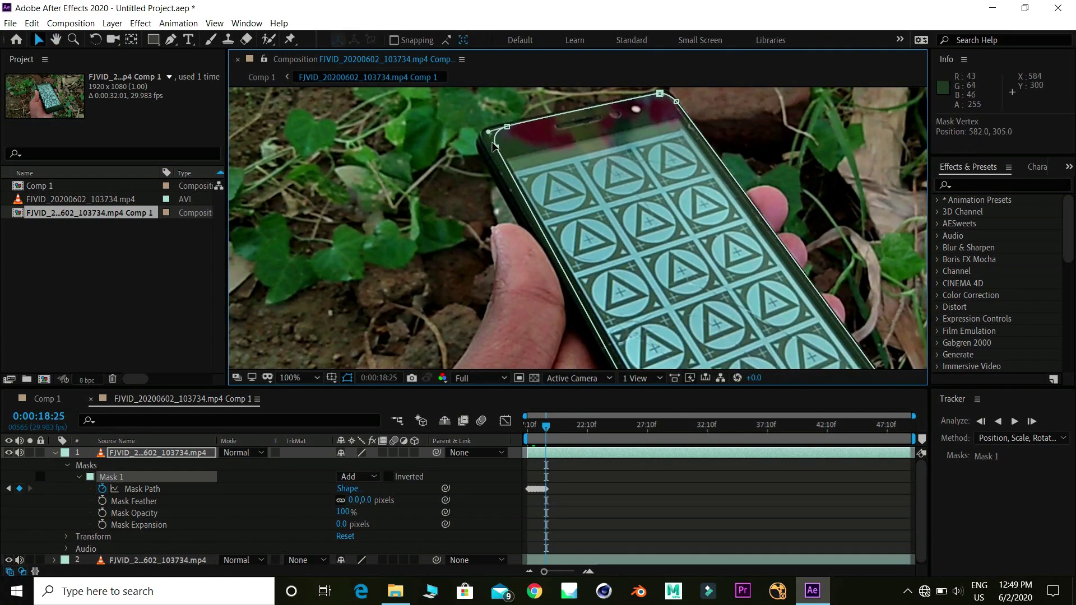
pyautogui.moveTo(492, 143); pyautogui.dragTo(494, 127)
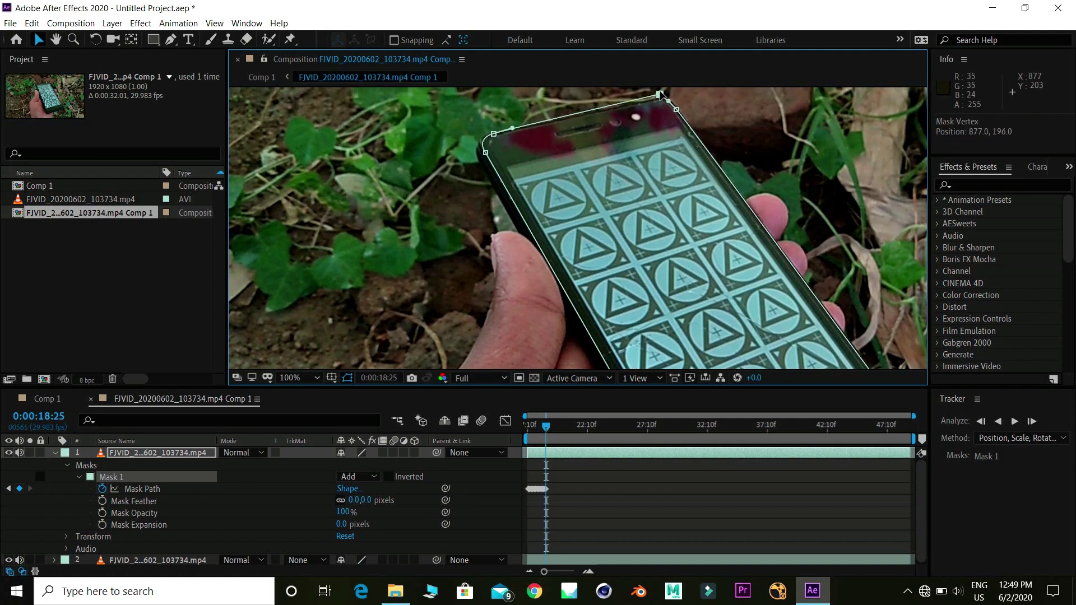
pyautogui.moveTo(660, 93); pyautogui.dragTo(662, 100)
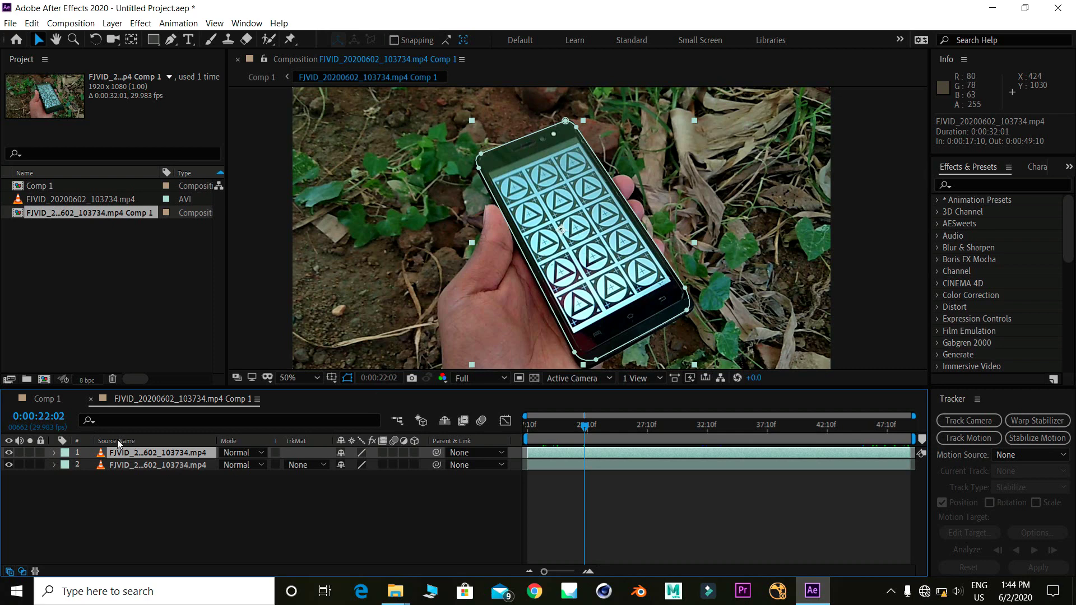
# Hide the lower clip layer and play back the isolated phone to check the tracked mask
pyautogui.click(119, 465)
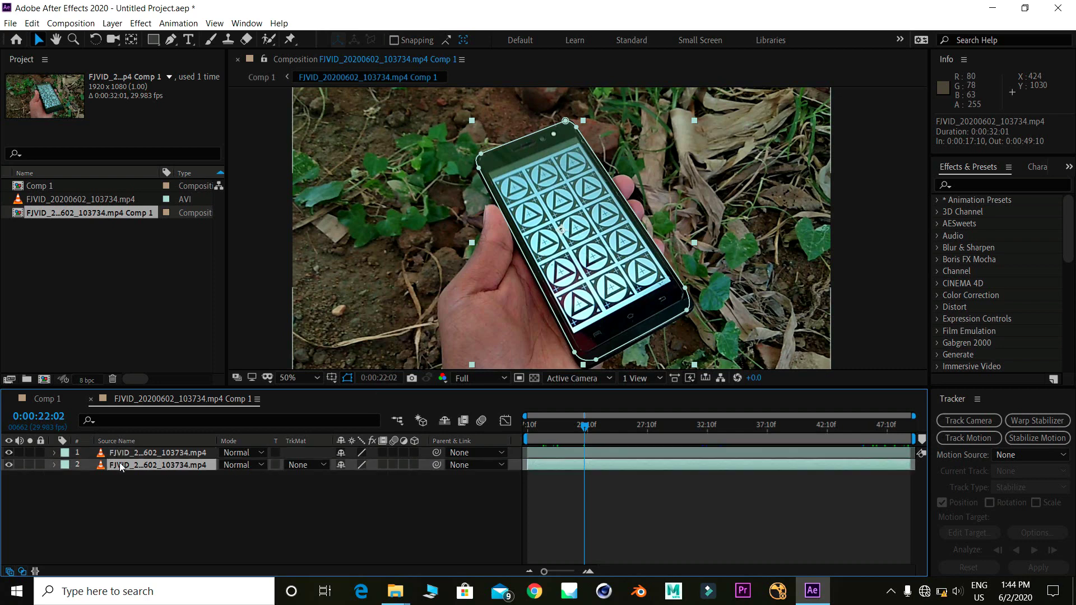
pyautogui.click(8, 465)
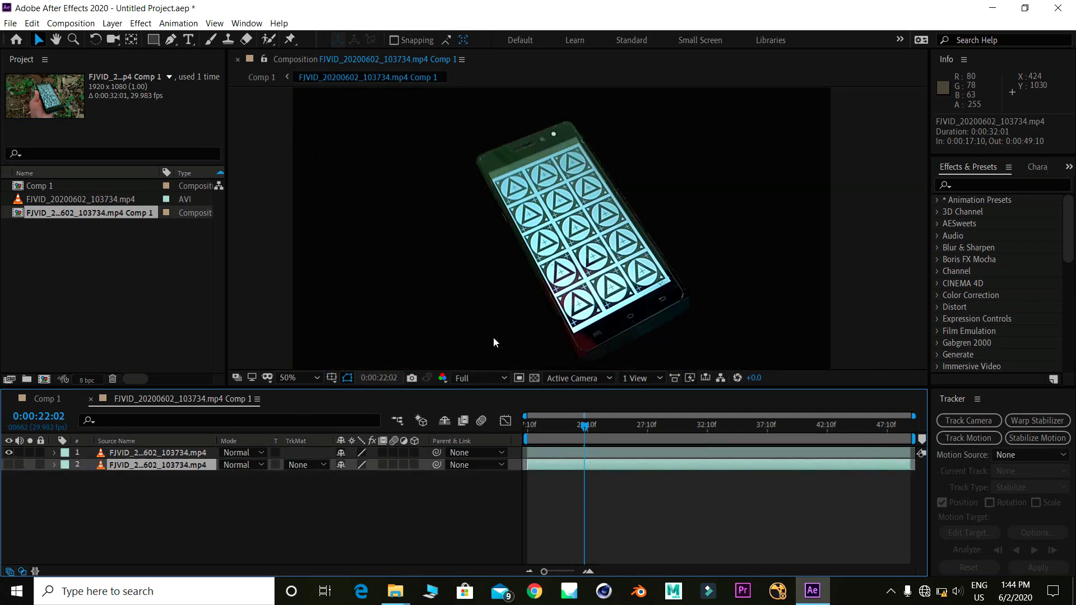
pyautogui.moveTo(607, 428); pyautogui.dragTo(664, 433)
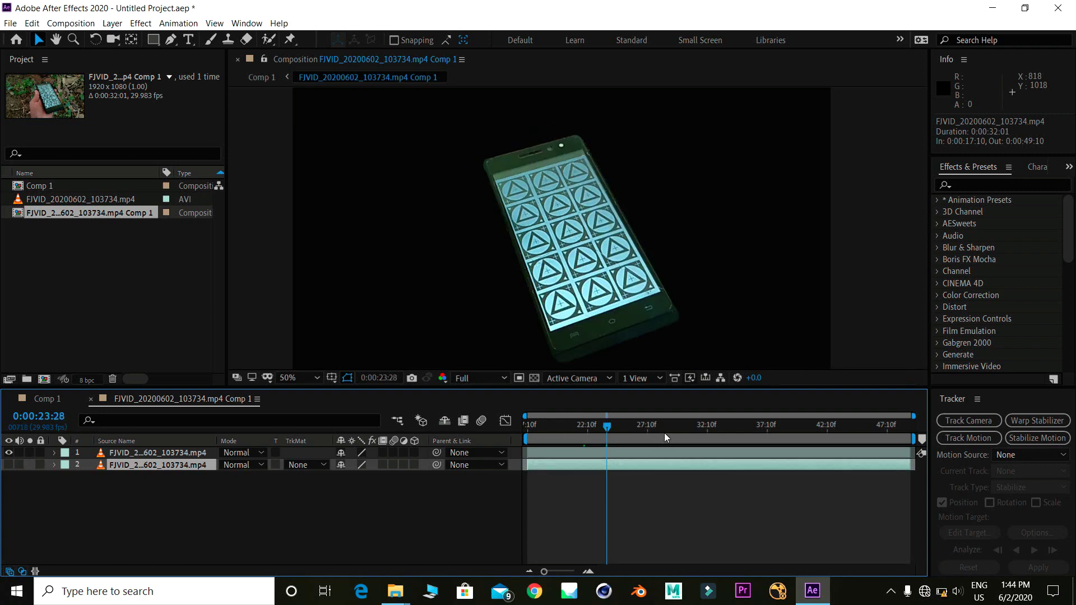
pyautogui.click(537, 431)
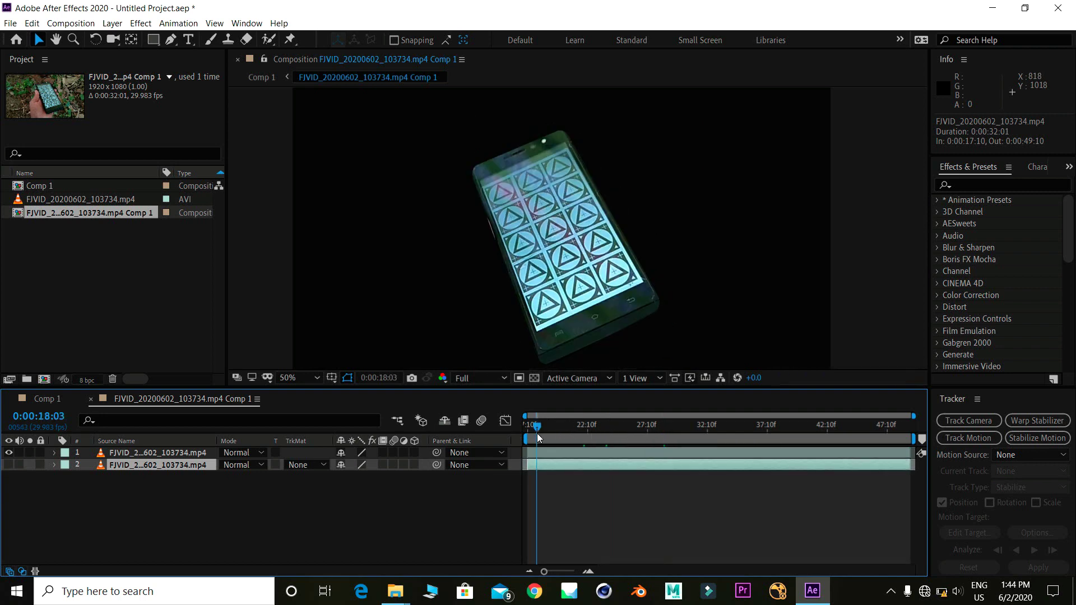
pyautogui.press('space')
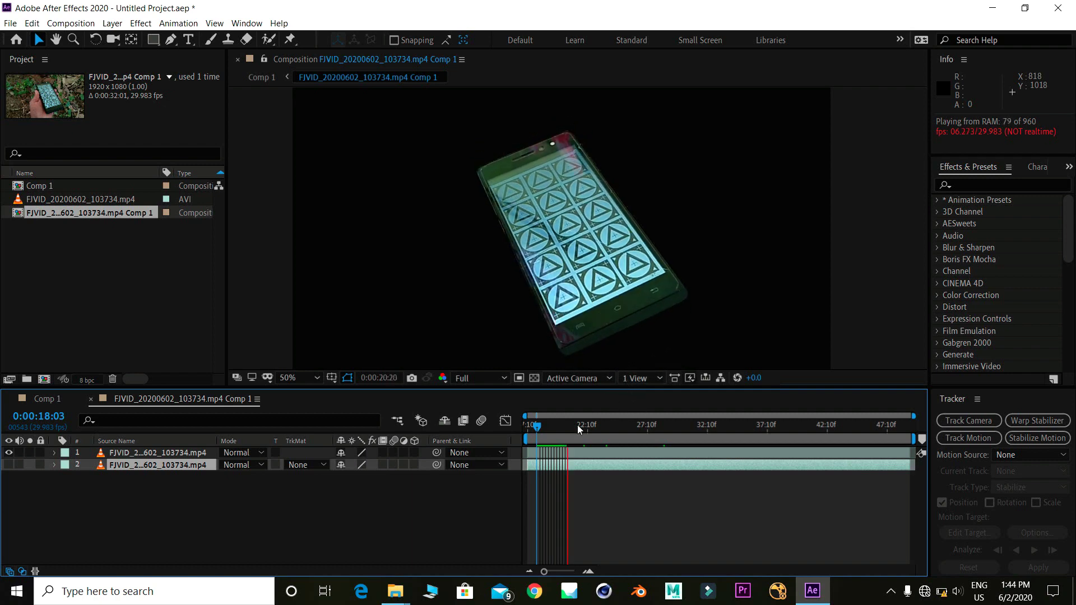
pyautogui.press('space')
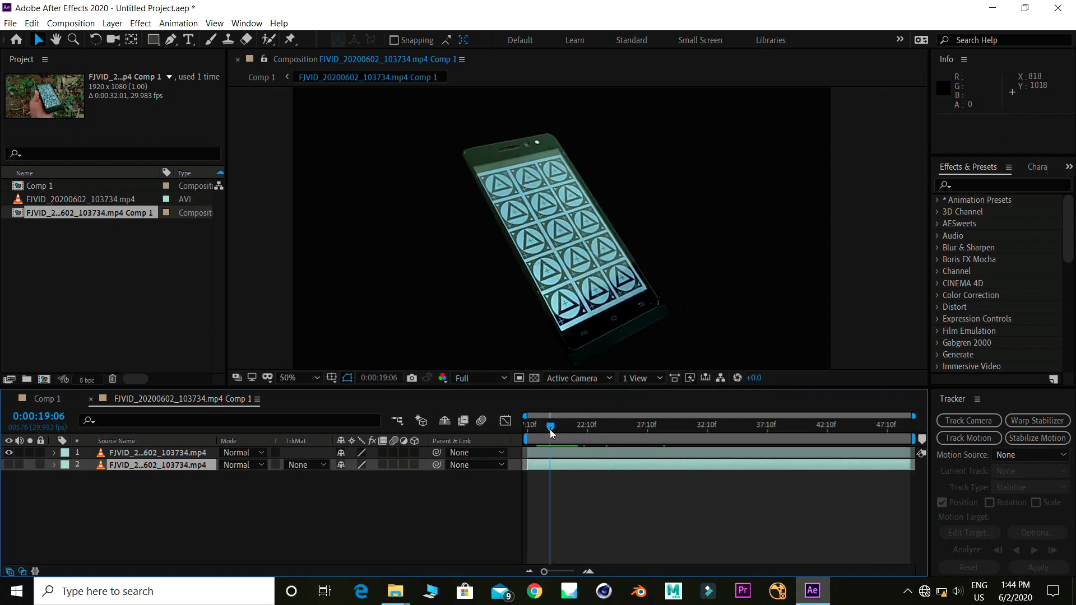
# Delete the hidden, unmasked clip layer from the pre-composition and return to Comp 1
pyautogui.click(37, 398)
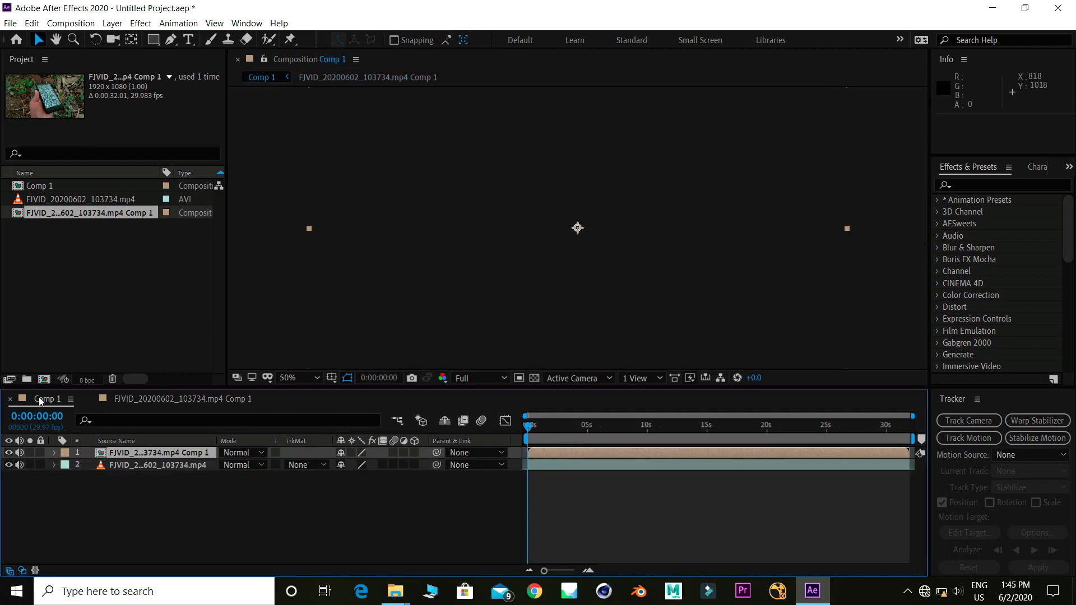
pyautogui.click(120, 397)
pyautogui.click(130, 463)
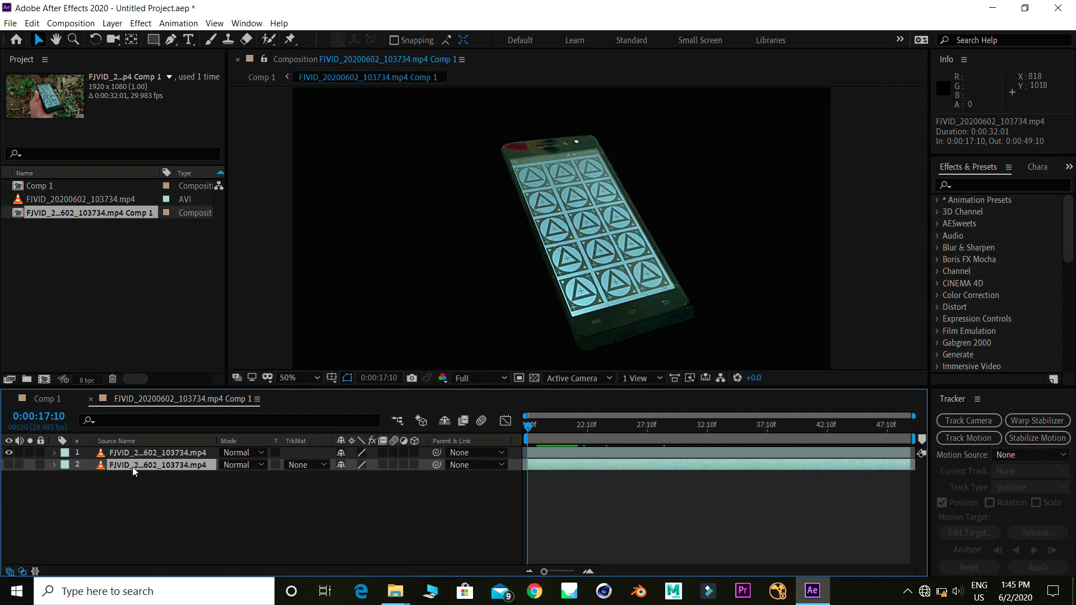
pyautogui.press('Delete')
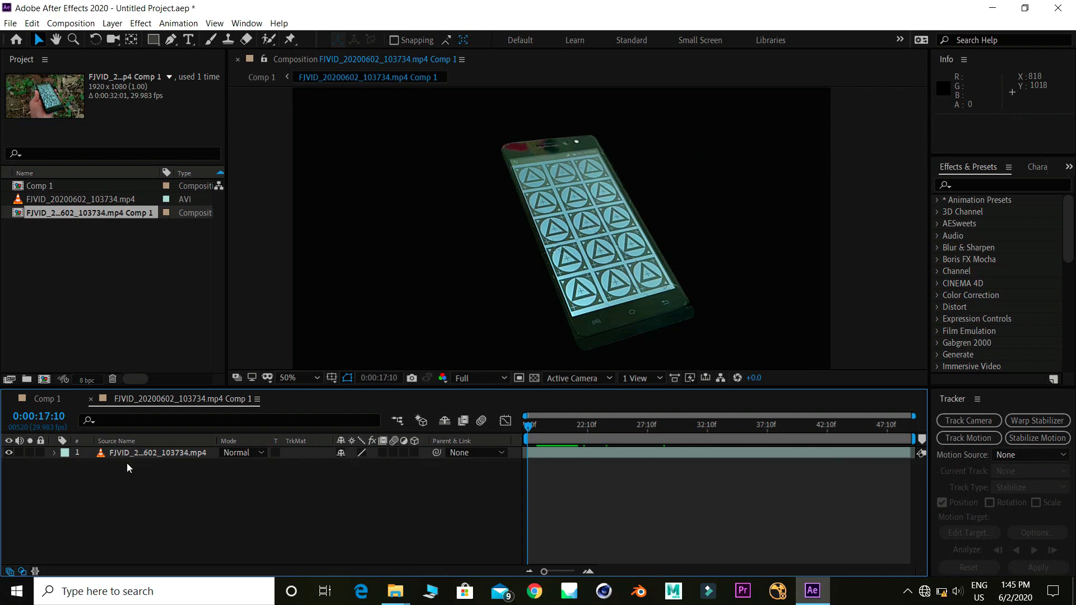
pyautogui.click(48, 398)
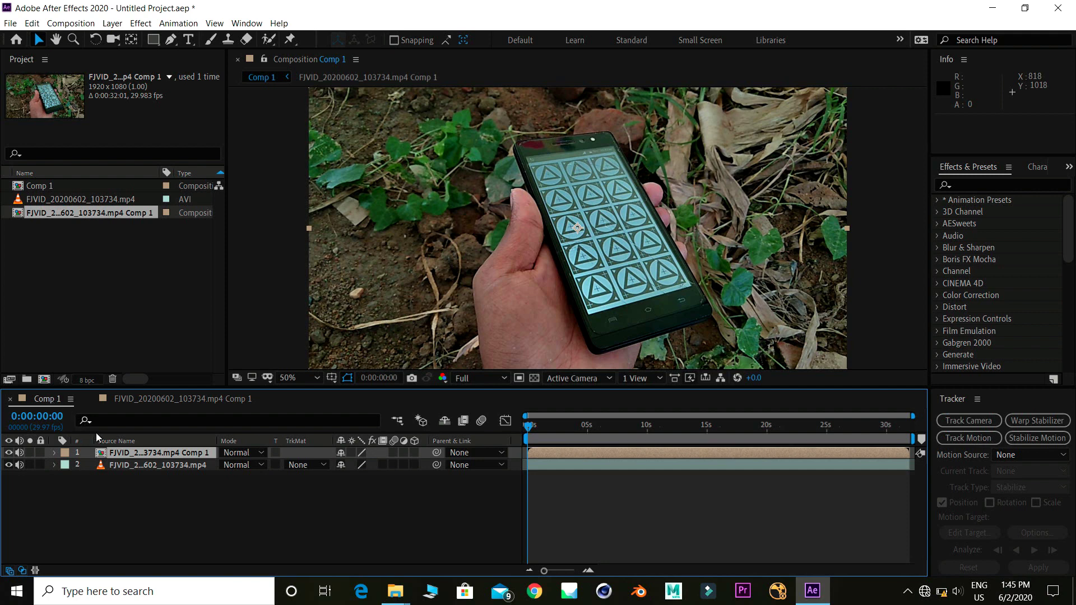
# Apply the 3D Camera Tracker to the phone pre-composition layer in Comp 1 and analyze it with Detailed Analysis enabled
pyautogui.click(975, 419)
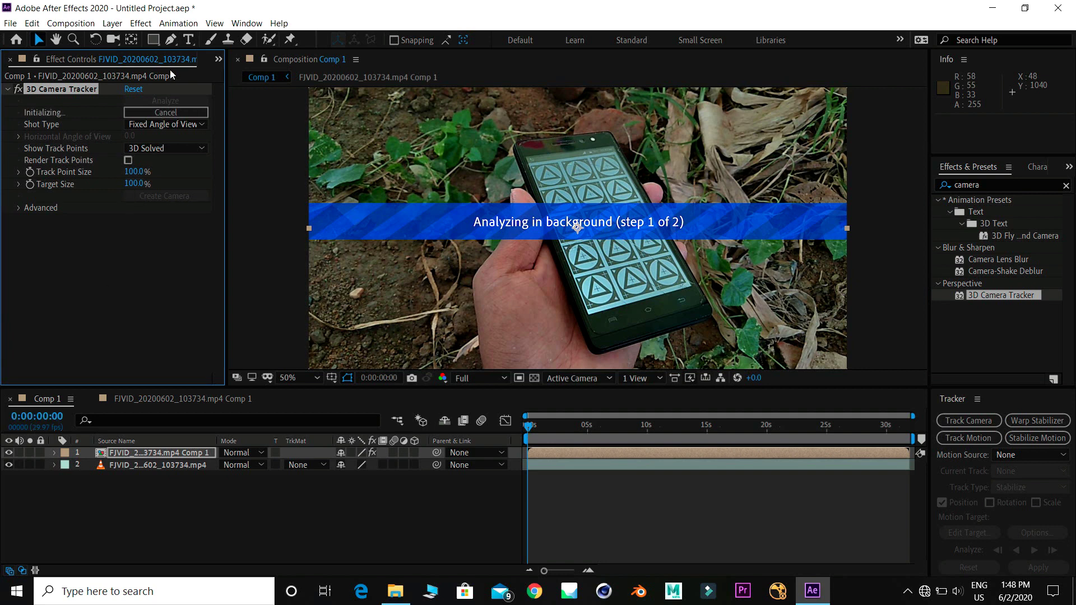
pyautogui.click(147, 114)
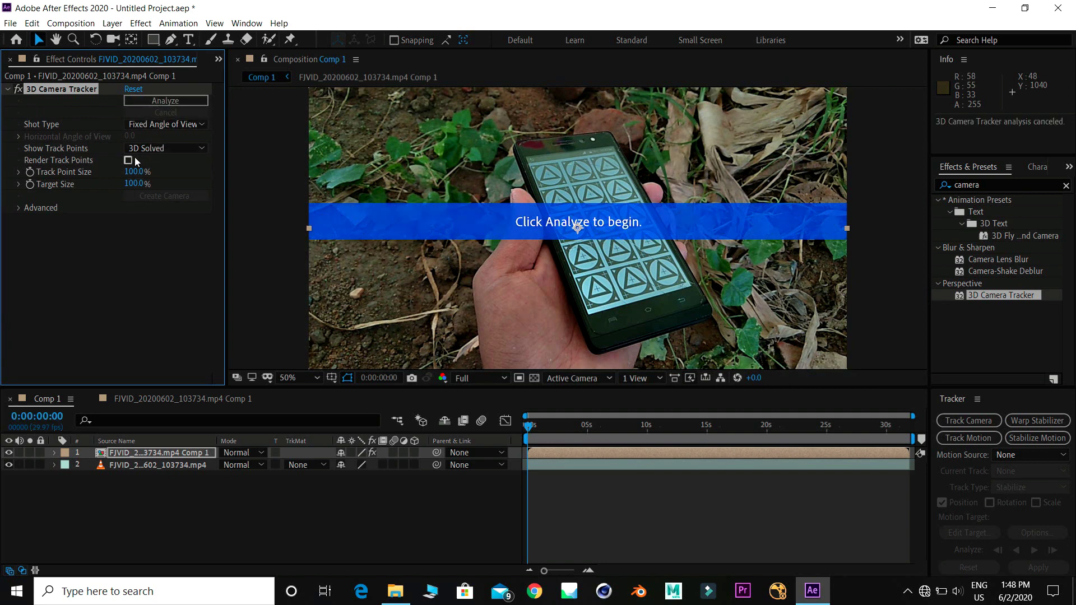
pyautogui.click(18, 173)
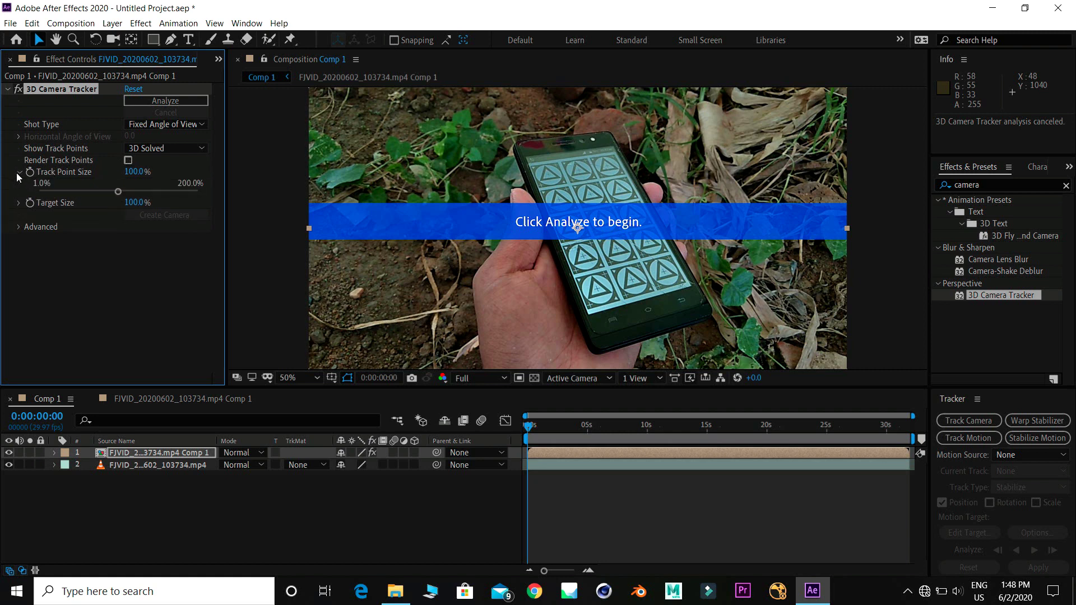
pyautogui.click(19, 204)
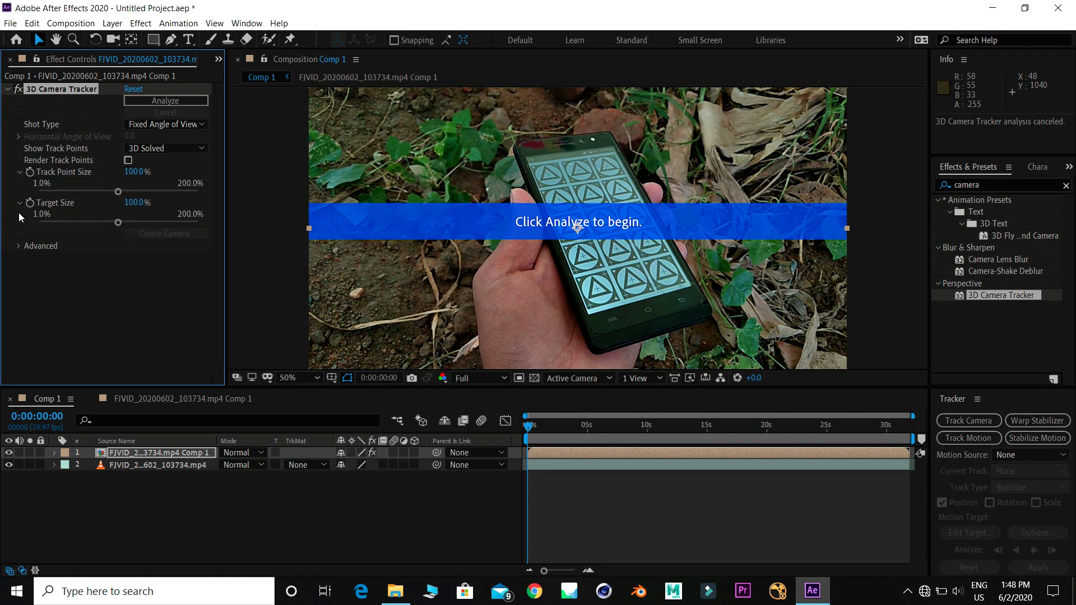
pyautogui.click(18, 247)
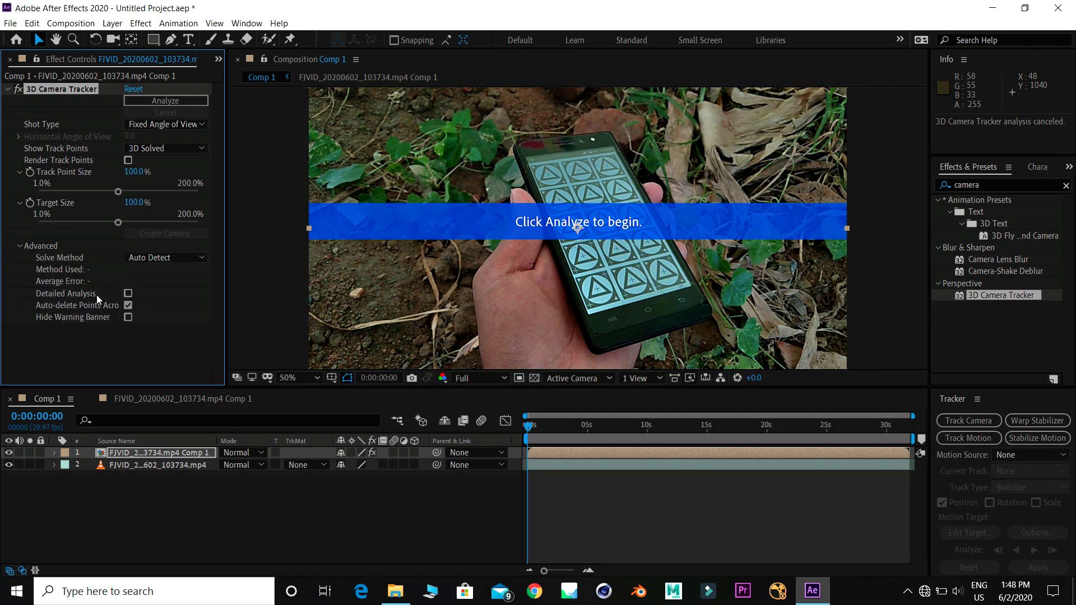
pyautogui.click(131, 292)
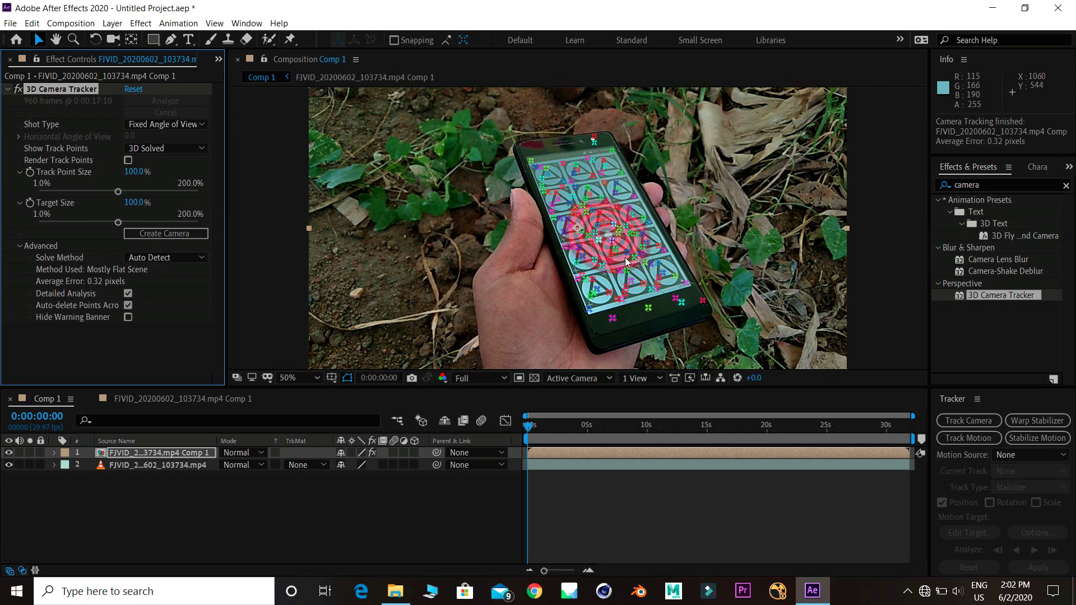
# Create a null and camera from the track points at the phone screen's centre, plus four nulls from points near its corners
pyautogui.rightClick(606, 226)
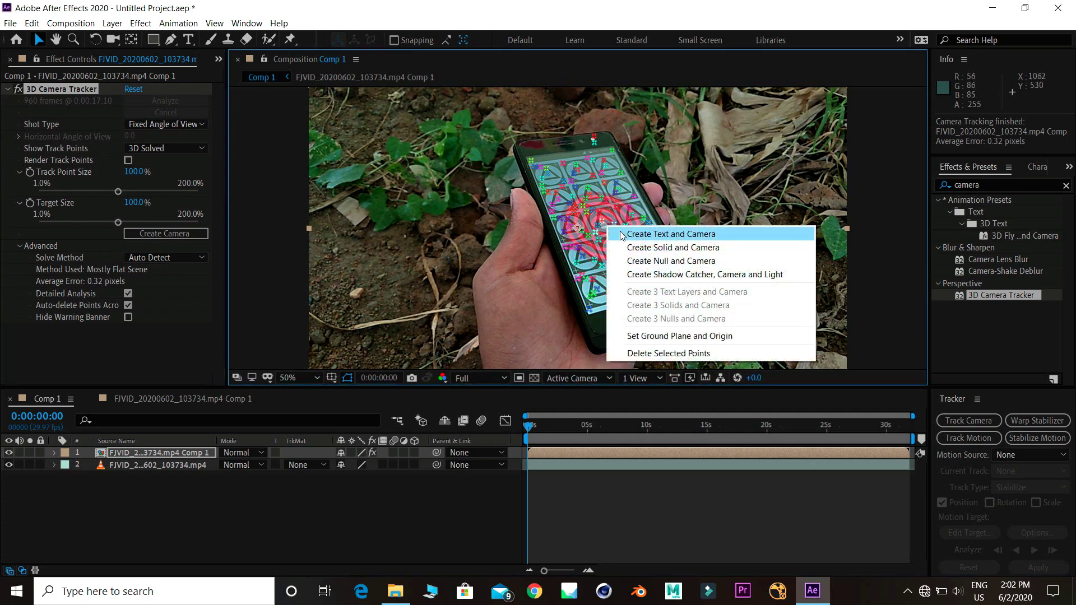
pyautogui.click(704, 261)
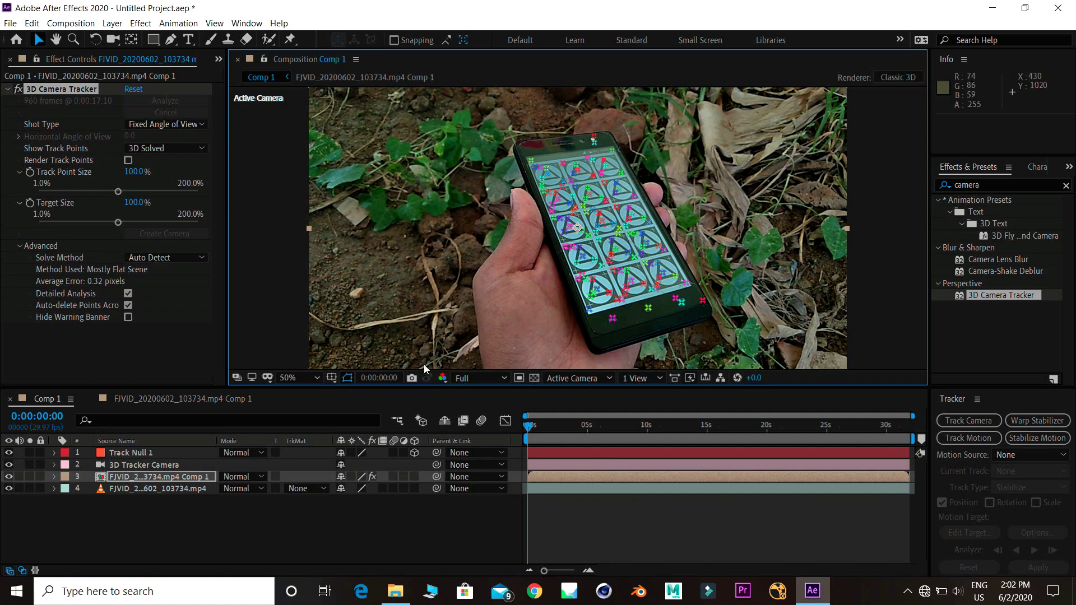
pyautogui.rightClick(602, 290)
pyautogui.click(633, 321)
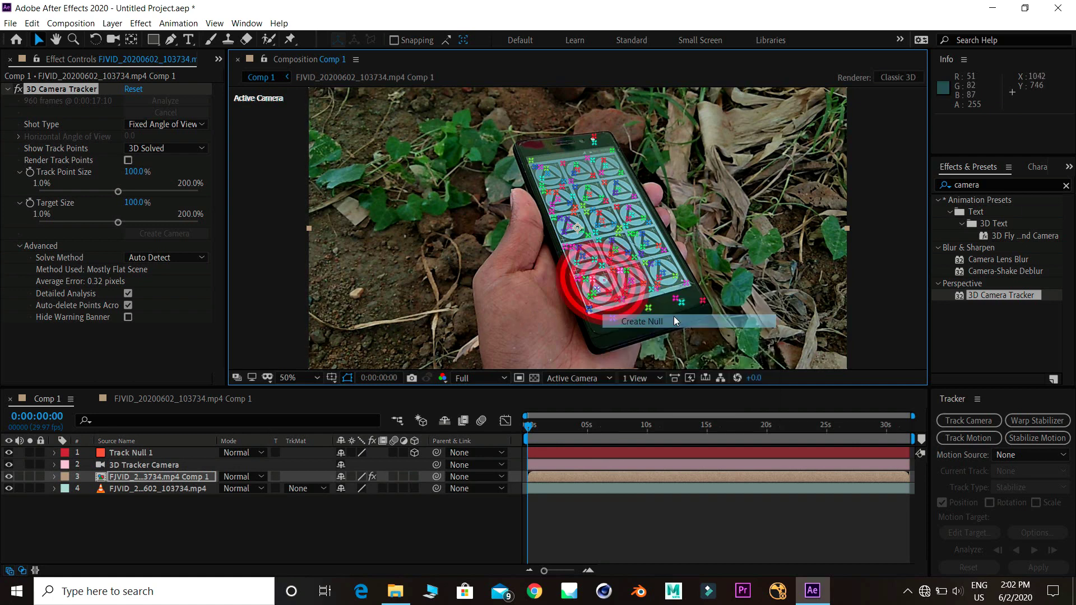
pyautogui.rightClick(557, 179)
pyautogui.click(577, 186)
pyautogui.rightClick(629, 164)
pyautogui.click(649, 172)
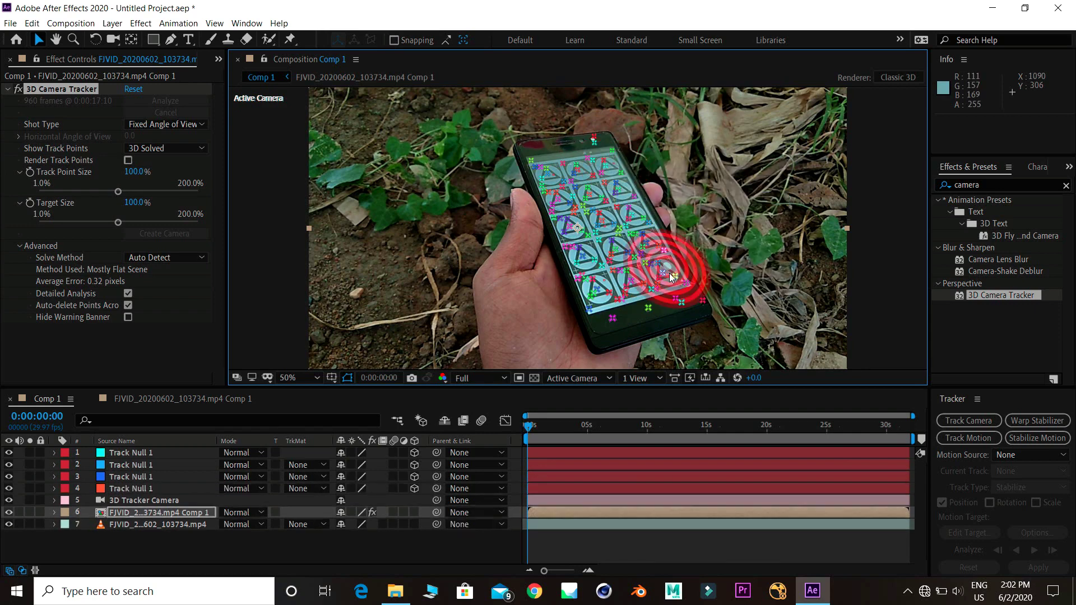
pyautogui.rightClick(670, 301)
pyautogui.click(744, 307)
# Check the track points at several times in the clip and add a 1920 × 1080 px white solid above the phone pre-composition
pyautogui.click(566, 426)
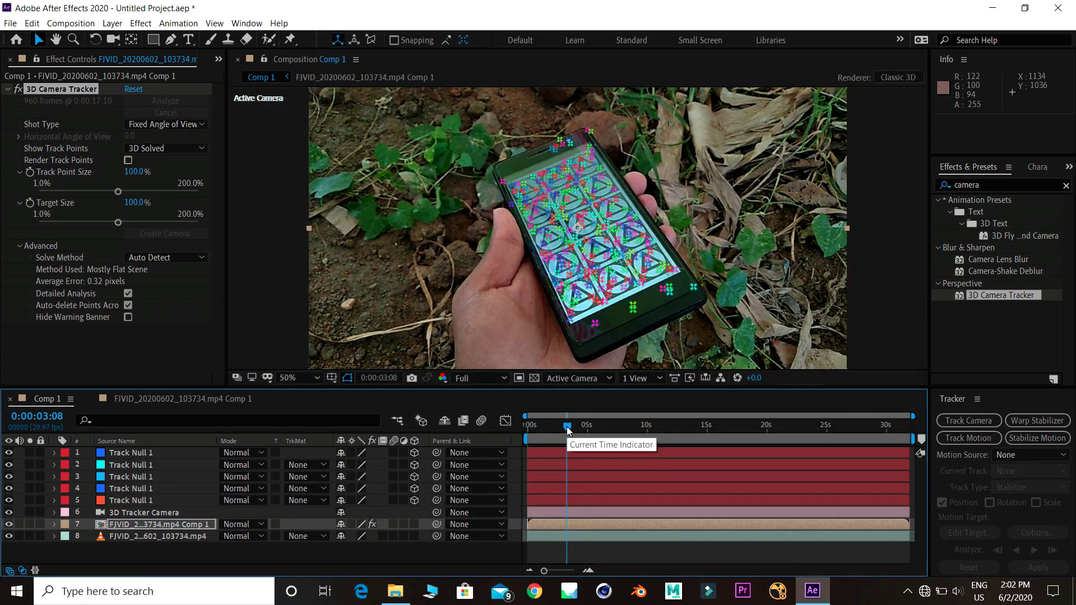
pyautogui.click(645, 427)
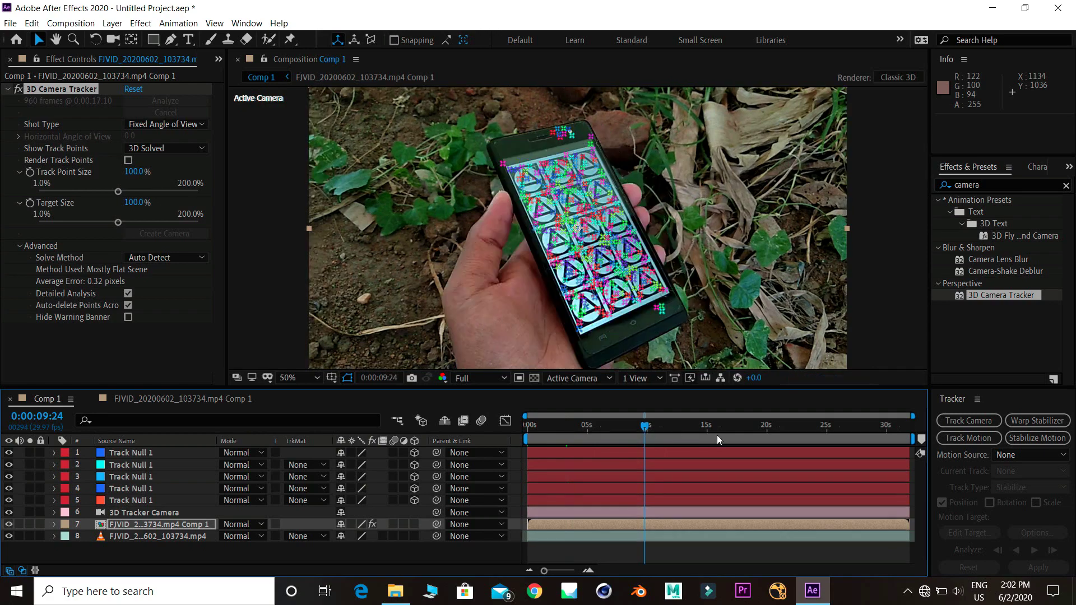
pyautogui.click(726, 434)
pyautogui.click(758, 433)
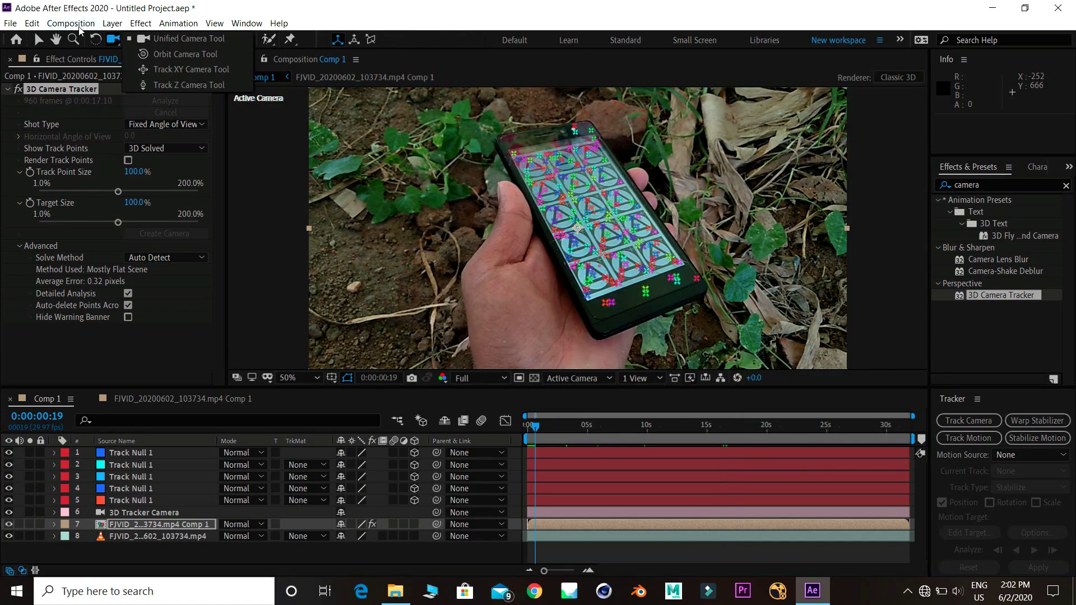
pyautogui.click(112, 23)
pyautogui.moveTo(277, 38)
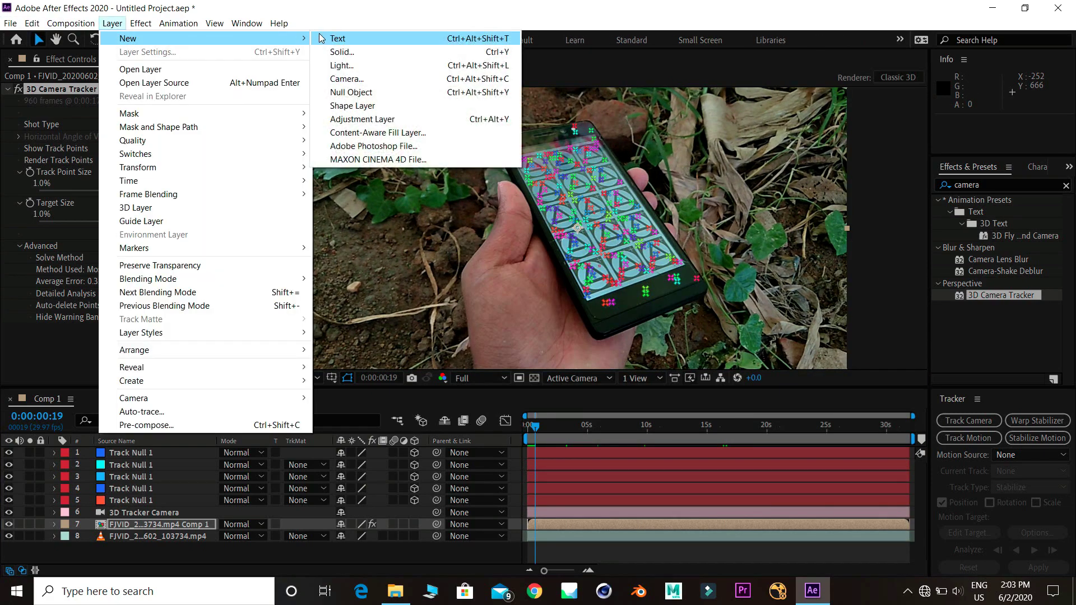
pyautogui.click(385, 52)
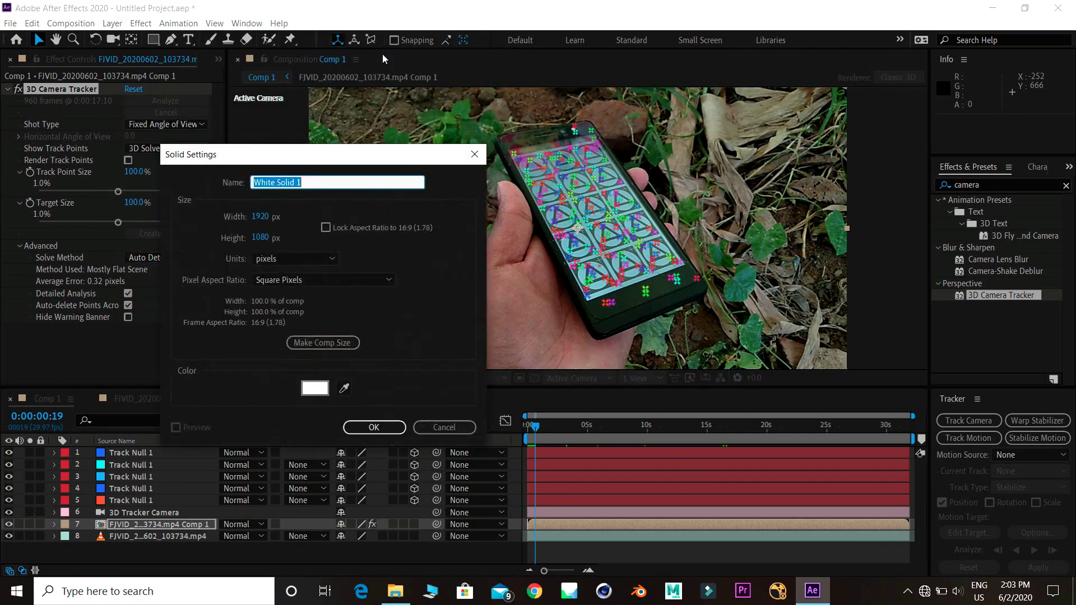
pyautogui.press('Return')
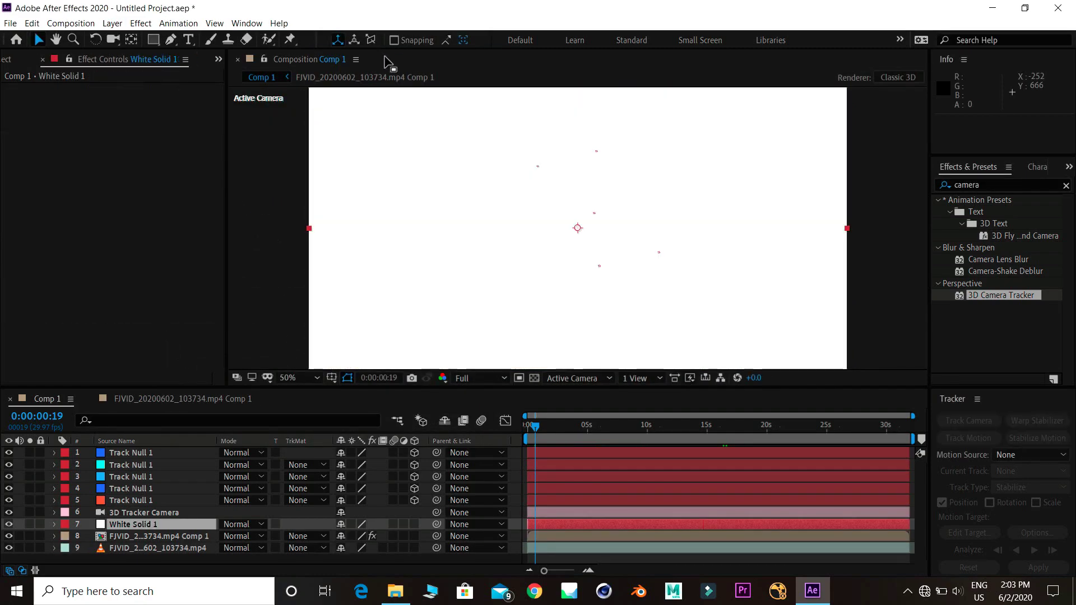
# Apply the Video Copilot Element effect to the white solid
pyautogui.click(1065, 186)
pyautogui.click(1065, 185)
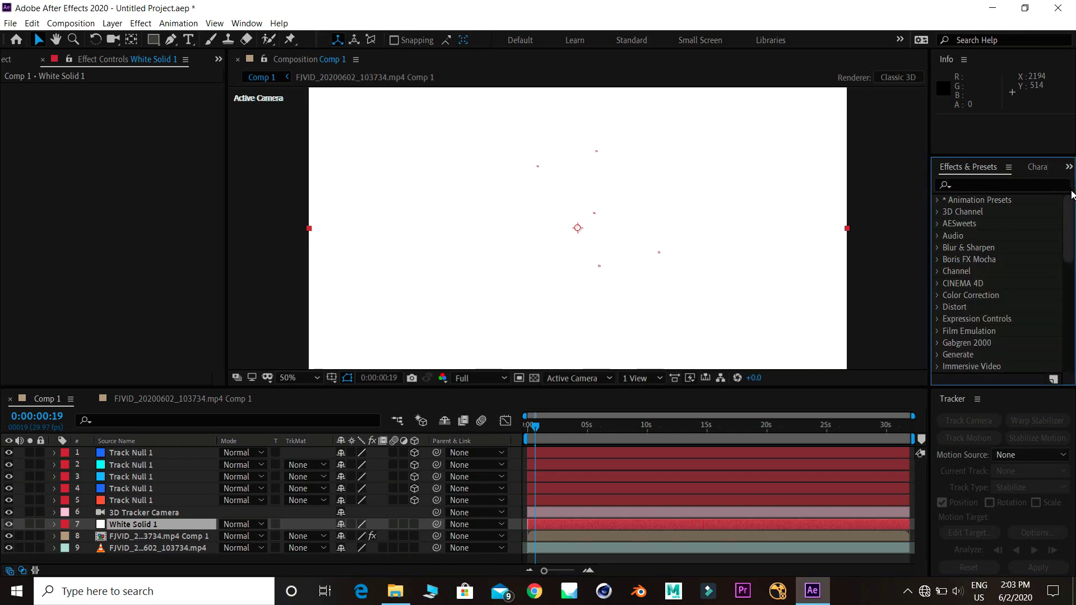
pyautogui.scroll(-10, 988, 313)
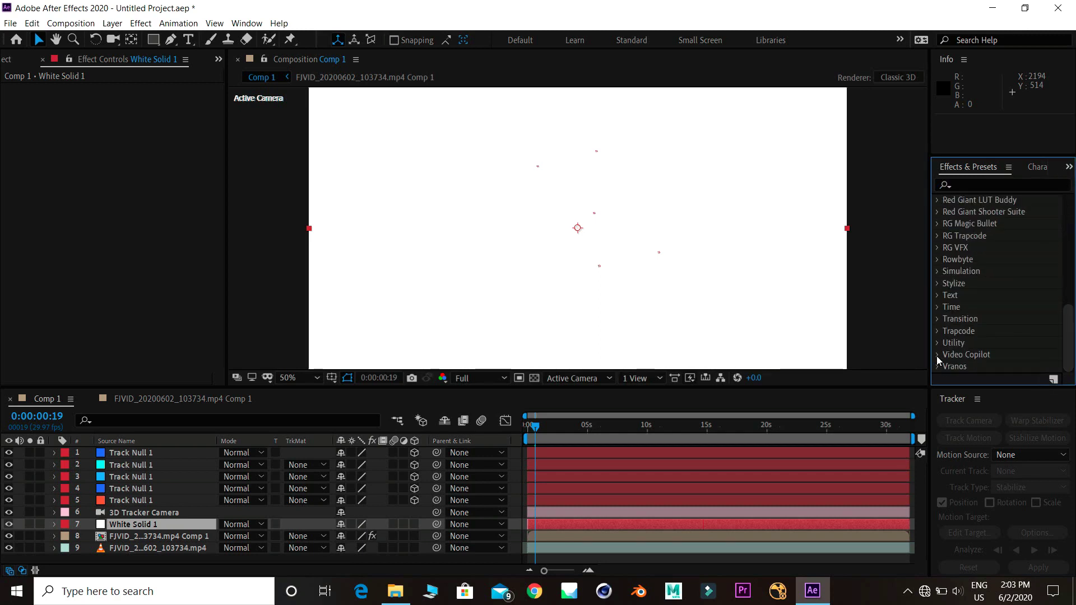
pyautogui.click(938, 354)
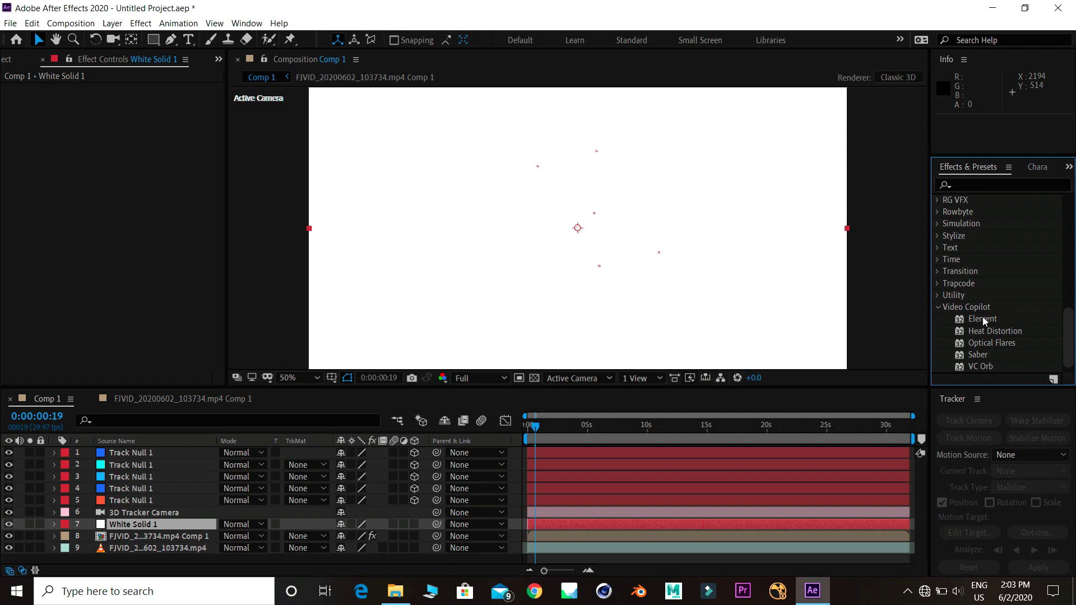
pyautogui.moveTo(984, 319); pyautogui.dragTo(654, 275)
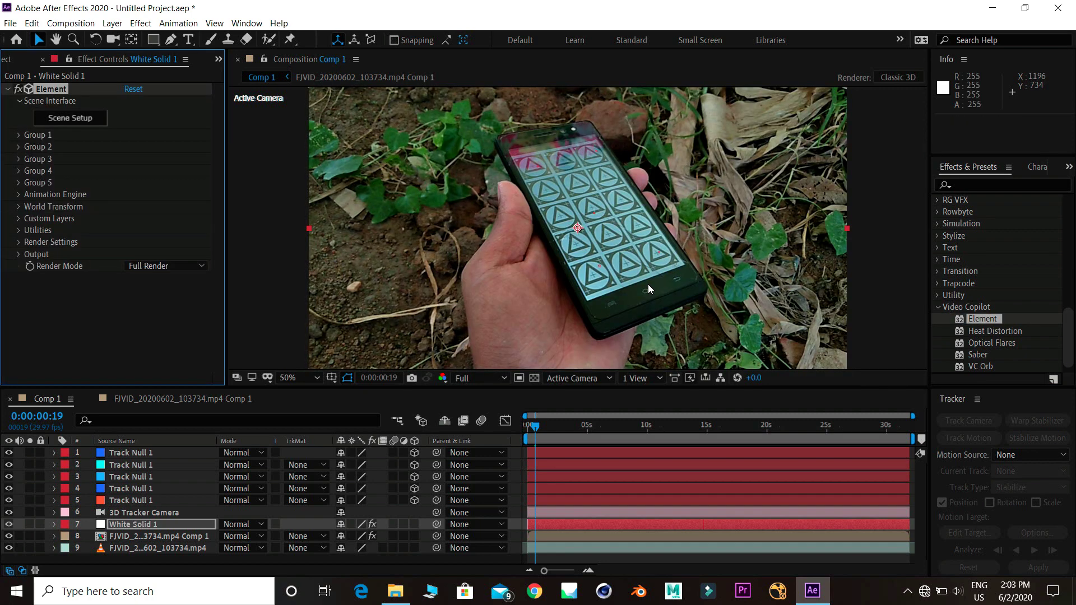
# Add the Component_09 model to the Element scene, set its Z orientation to -90°, and accept the scene setup
pyautogui.click(58, 118)
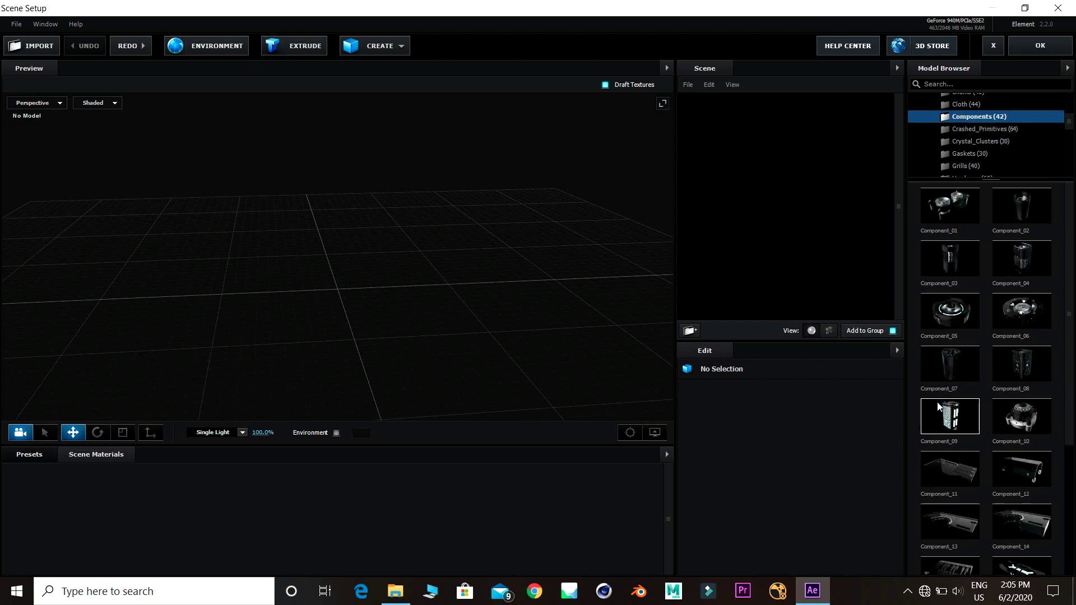
pyautogui.click(939, 407)
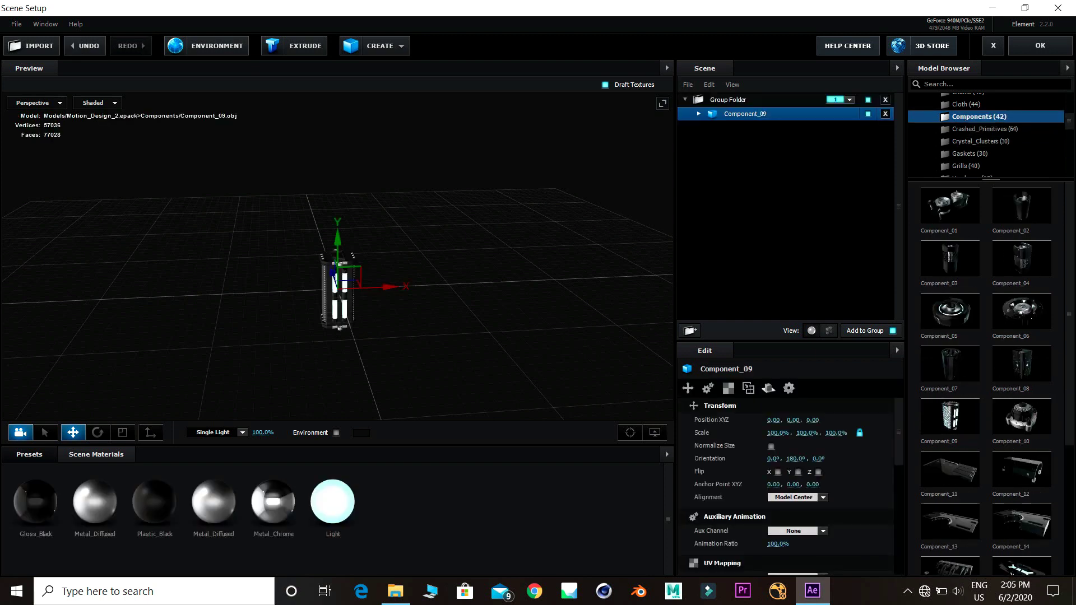
pyautogui.moveTo(438, 326); pyautogui.dragTo(381, 291)
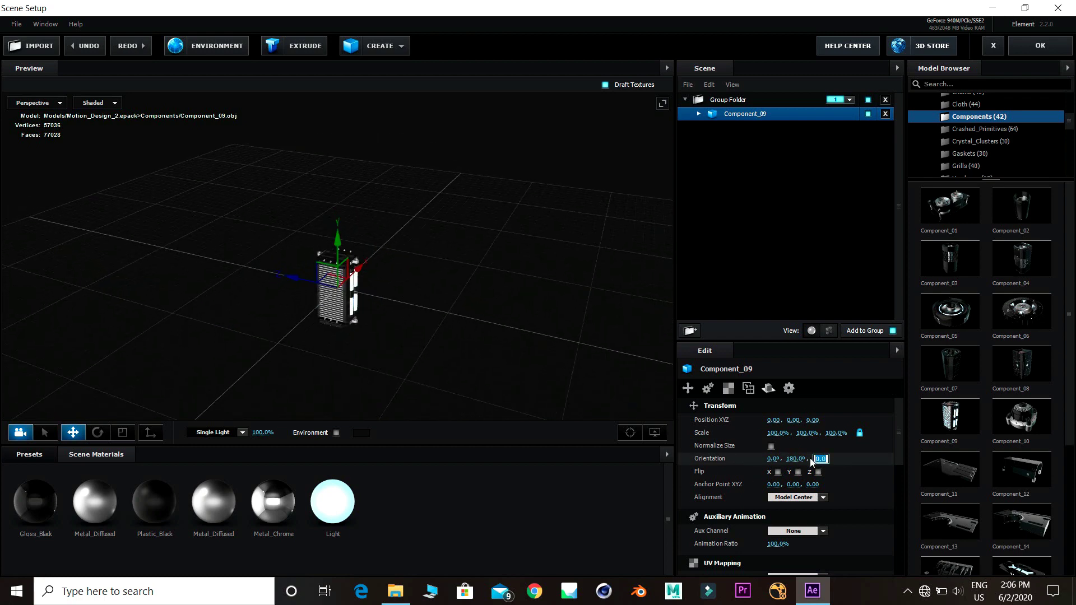
pyautogui.write('-90')
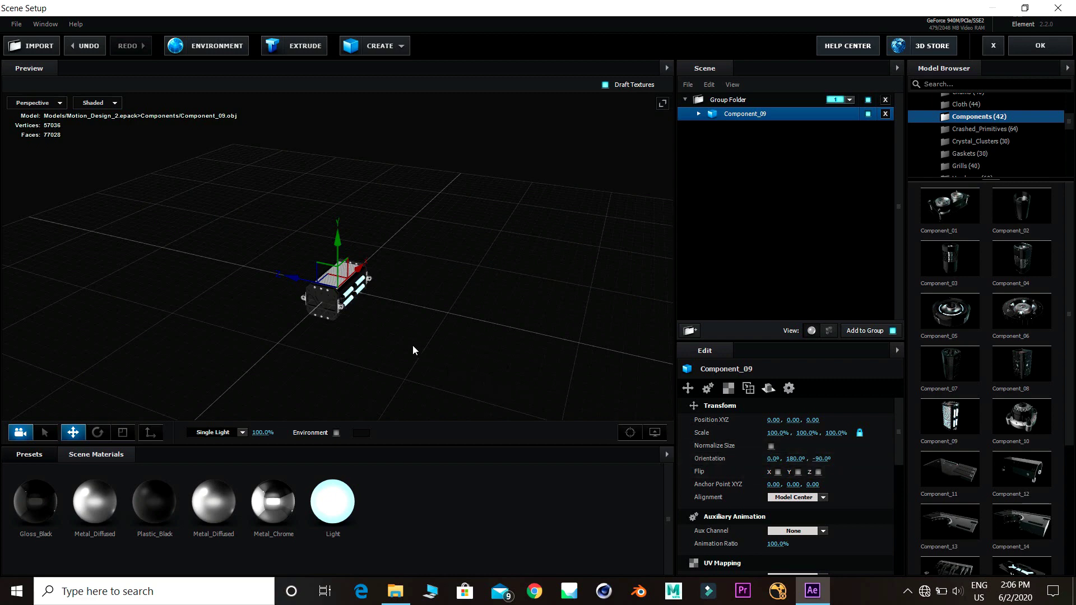
pyautogui.moveTo(457, 352); pyautogui.dragTo(491, 353)
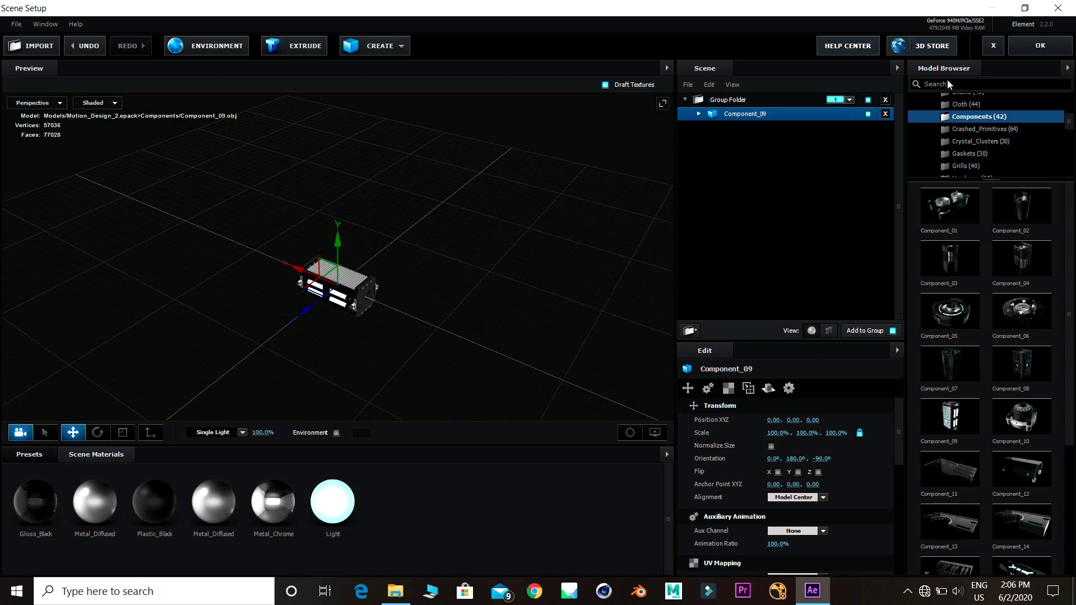
pyautogui.click(1043, 41)
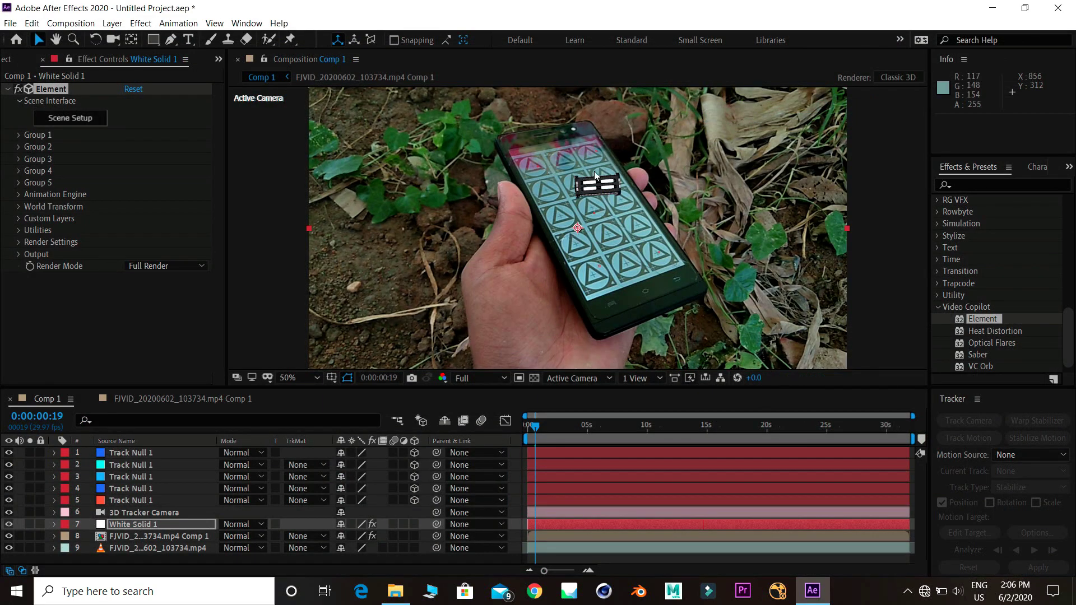
# Create a world transform null for the Element model and move it on the phone screen to about X 905, Y 636
pyautogui.click(19, 206)
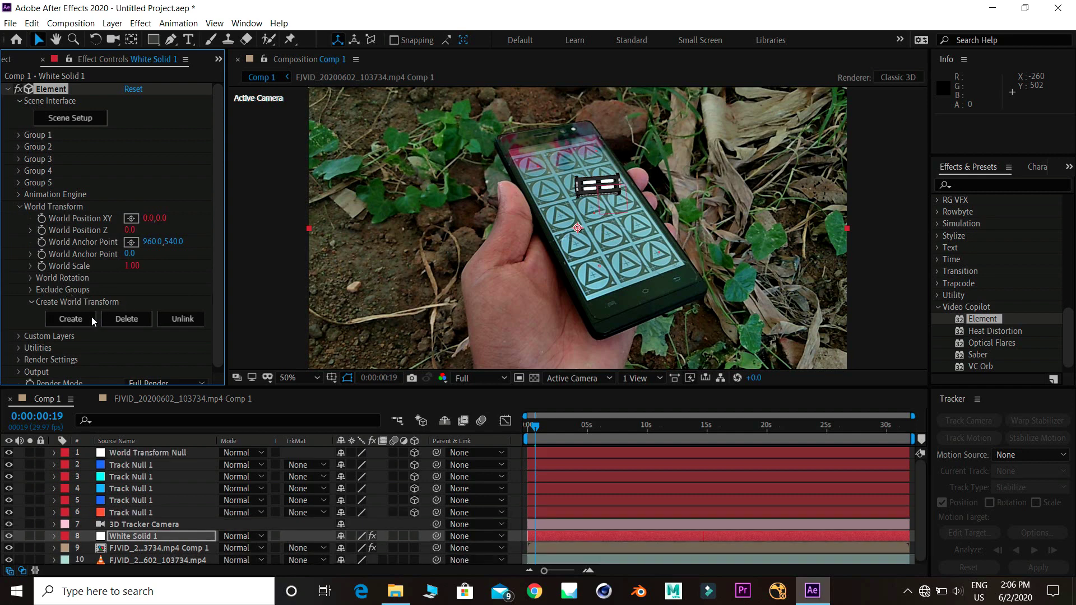
pyautogui.click(157, 452)
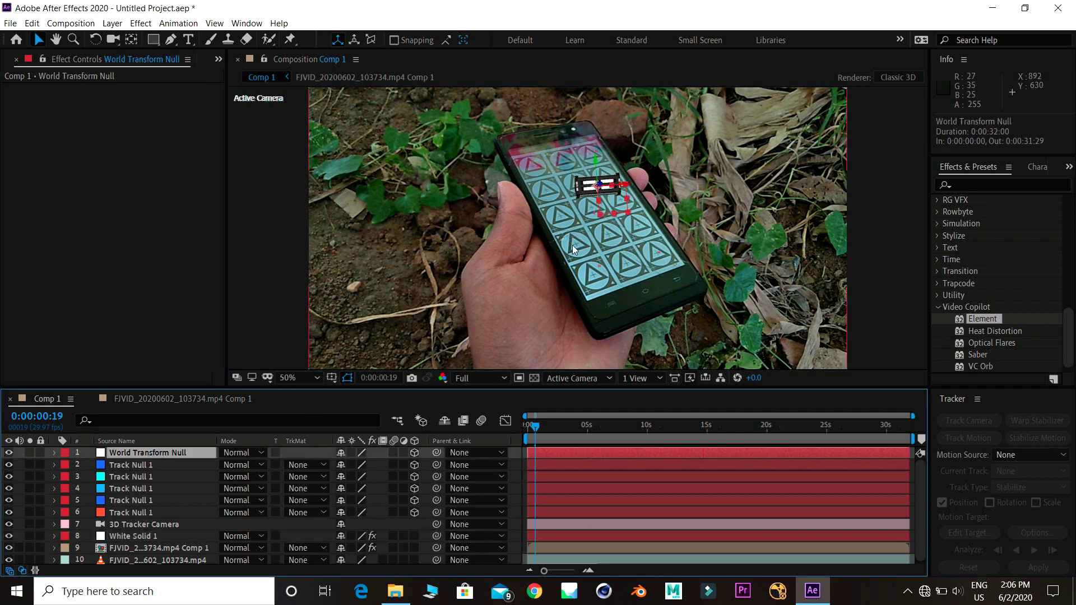
pyautogui.moveTo(610, 205); pyautogui.dragTo(601, 229)
# Scale the World Transform Null to 589% and rotate the model to follow the phone's tilt
pyautogui.press('s')
pyautogui.moveTo(354, 464); pyautogui.dragTo(510, 452)
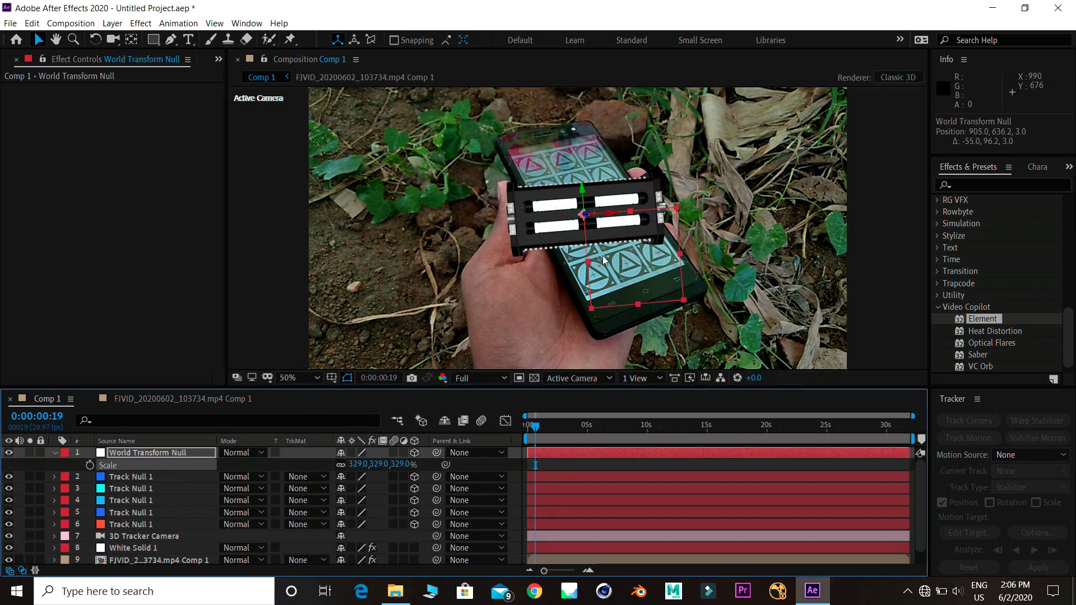
pyautogui.press('w')
pyautogui.moveTo(602, 256); pyautogui.dragTo(584, 214)
pyautogui.hotkey('ctrl', 'z')
pyautogui.press('v')
pyautogui.moveTo(372, 464); pyautogui.dragTo(490, 445)
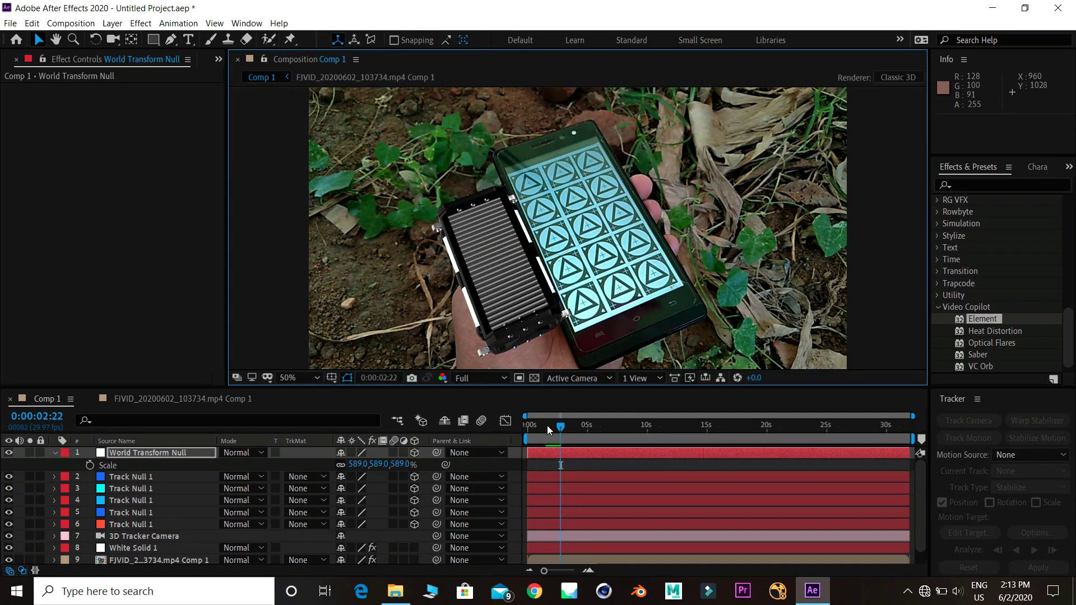
# Switch previews to Fast Draft and play back around 0:00:02:00 to check how the model follows the phone
pyautogui.click(551, 431)
pyautogui.press('space')
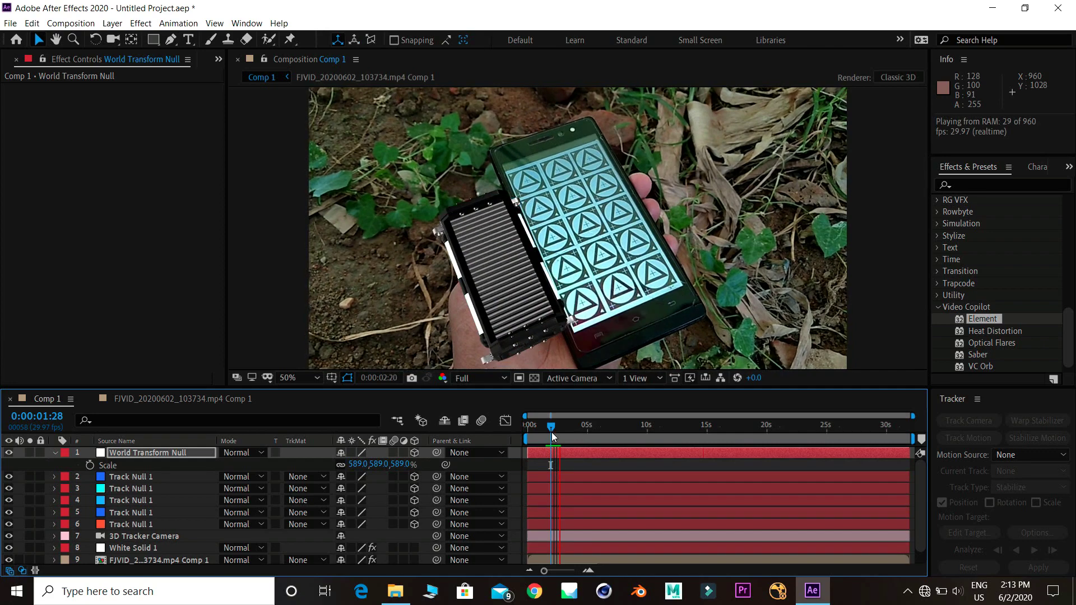
pyautogui.click(690, 377)
pyautogui.click(721, 434)
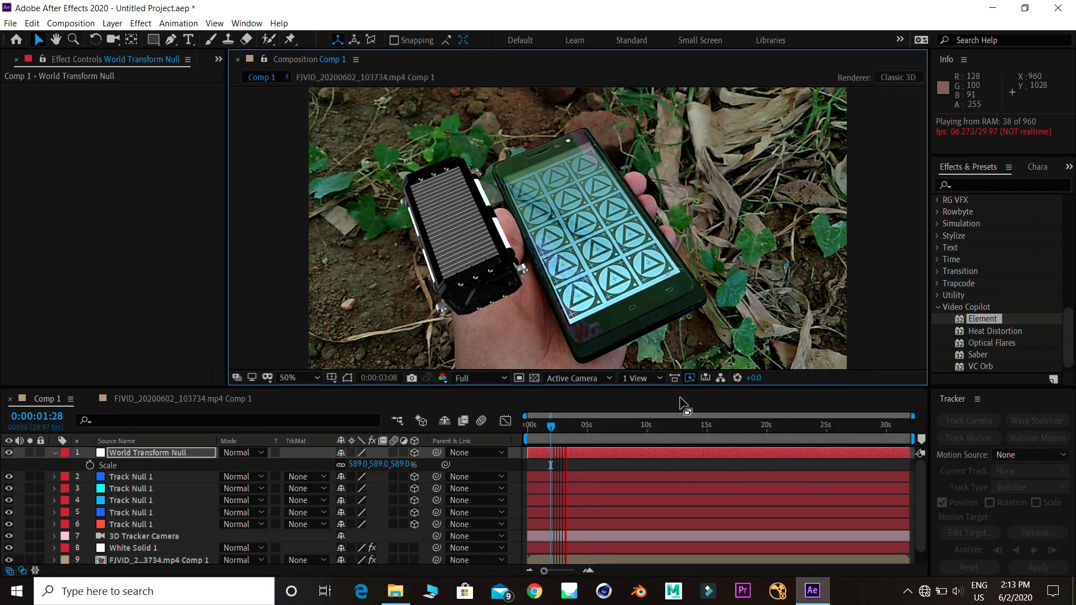
pyautogui.click(546, 427)
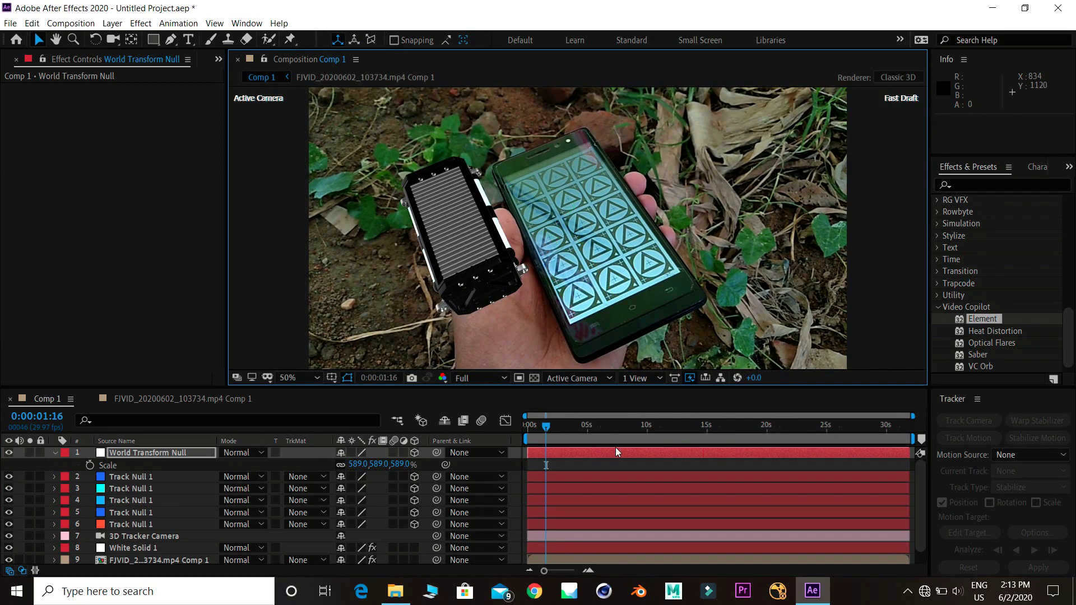
pyautogui.press('space')
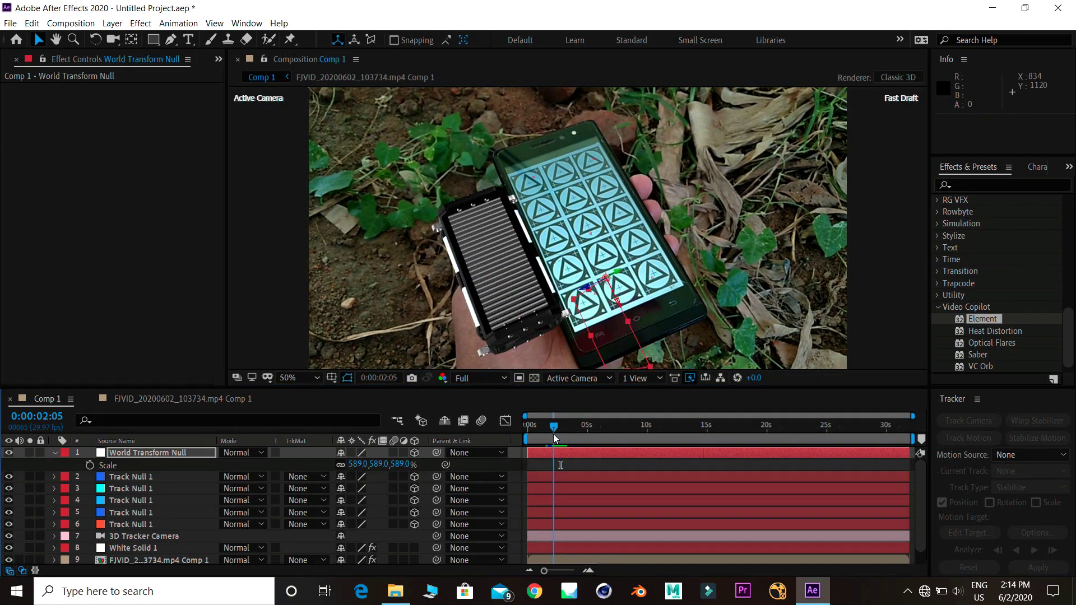
pyautogui.press('space')
# Move the World Transform Null to about 1194, 948, 2604 so the model lies over the phone screen
pyautogui.moveTo(493, 271); pyautogui.dragTo(580, 363)
pyautogui.hotkey('ctrl', 'z')
pyautogui.click(148, 452)
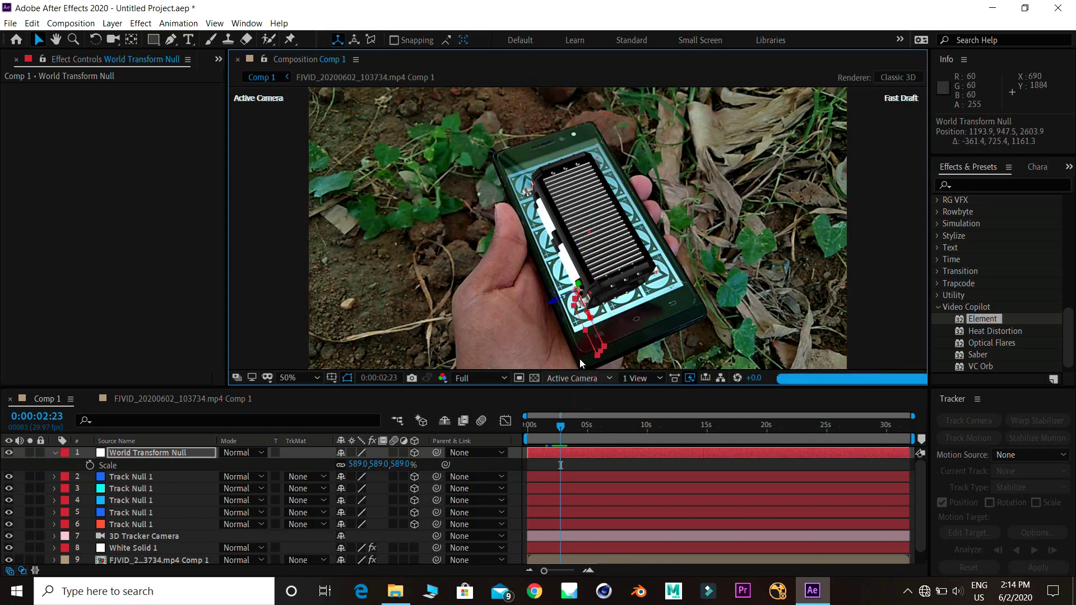
# Switch the composition viewer to the 4 Views layout and frame the model in it
pyautogui.click(649, 379)
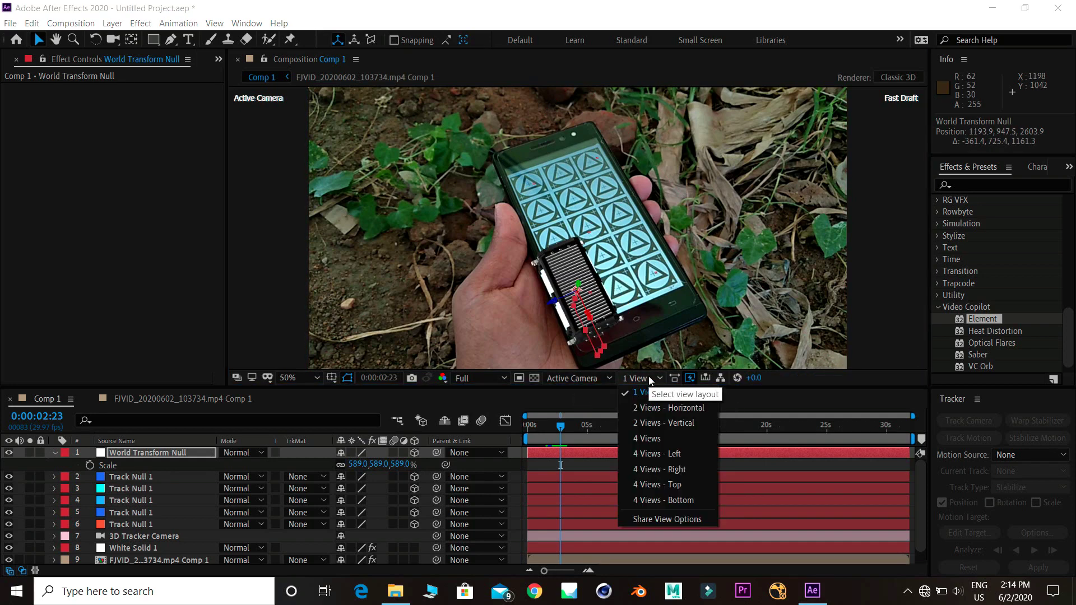
pyautogui.click(650, 439)
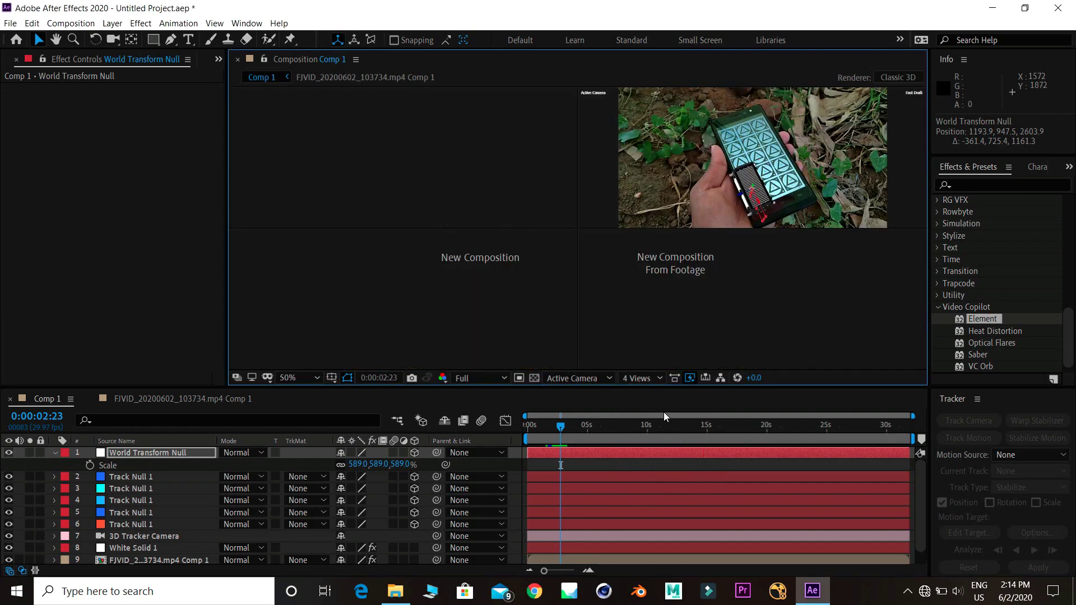
pyautogui.middleClick(386, 266)
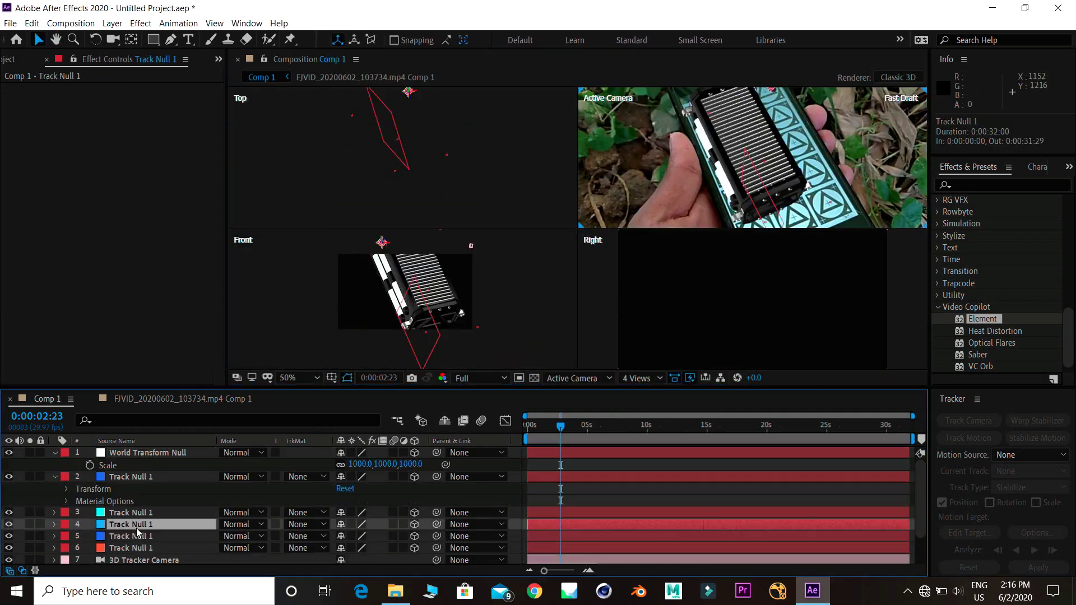
# Find the track null near the middle of the phone screen (layer 6) and copy its Position value
pyautogui.click(138, 537)
pyautogui.click(119, 549)
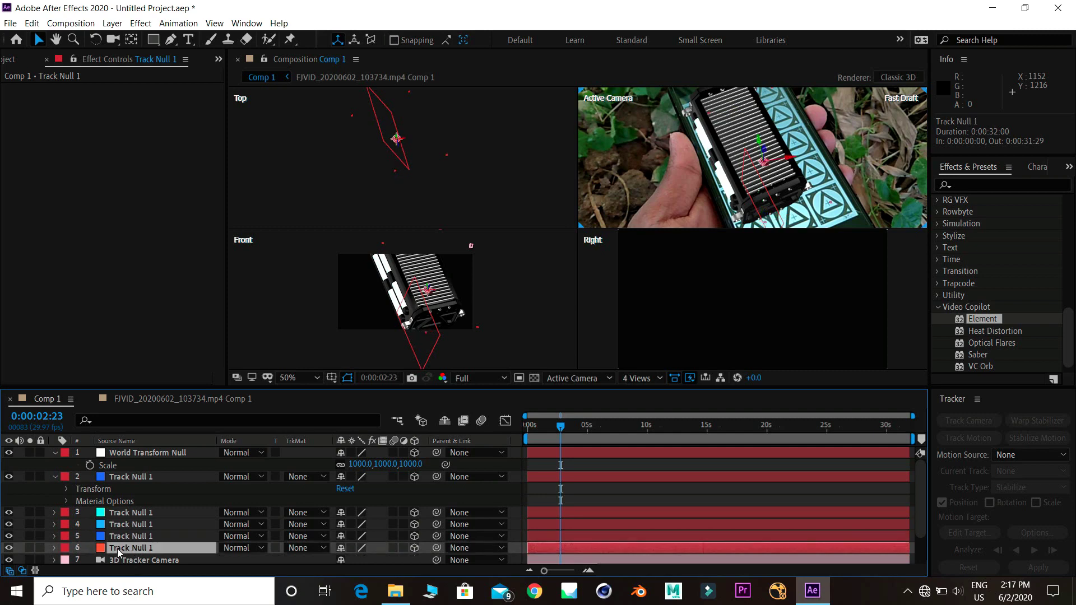
pyautogui.click(61, 482)
pyautogui.click(55, 548)
pyautogui.click(143, 547)
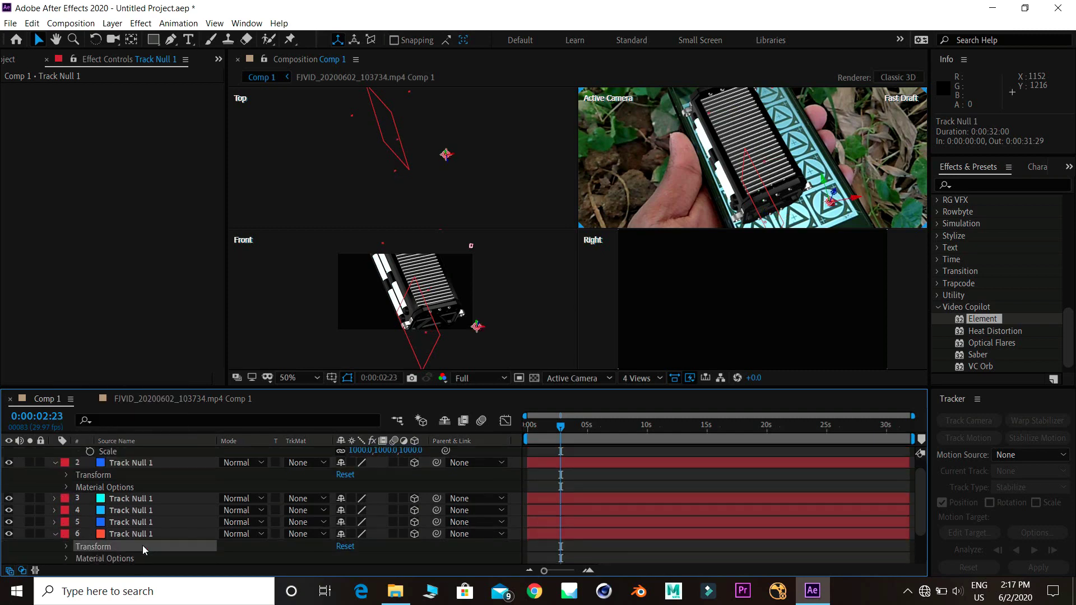
pyautogui.click(129, 534)
pyautogui.scroll(-2, 118, 524)
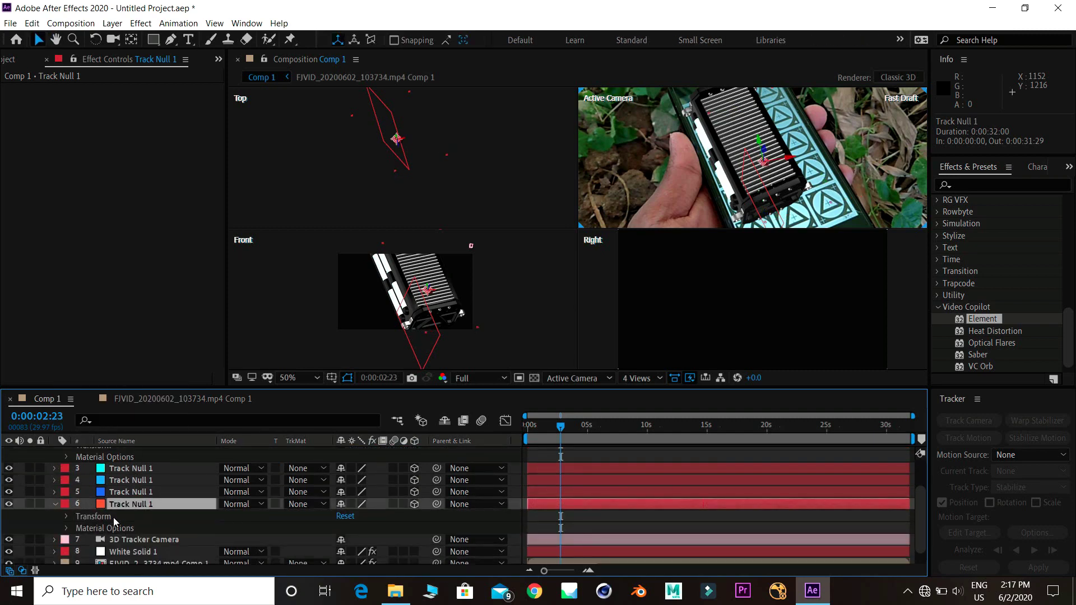
pyautogui.click(65, 517)
pyautogui.click(128, 488)
pyautogui.scroll(5, 135, 476)
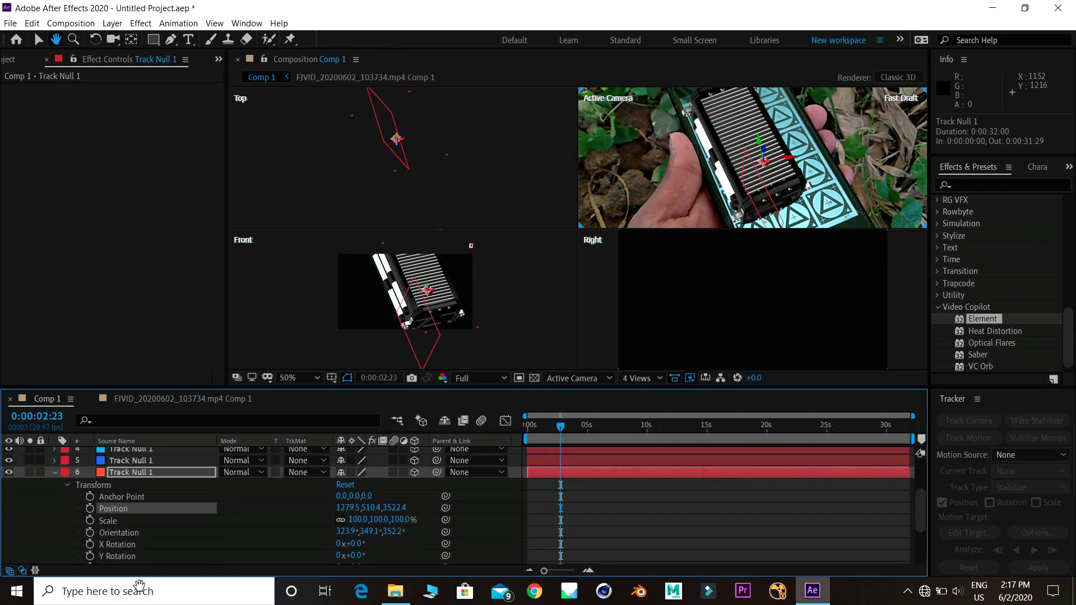
# Paste the copied position 1279.5, 510.4, 3522.4 onto the World Transform Null
pyautogui.click(54, 547)
pyautogui.click(55, 452)
pyautogui.click(55, 453)
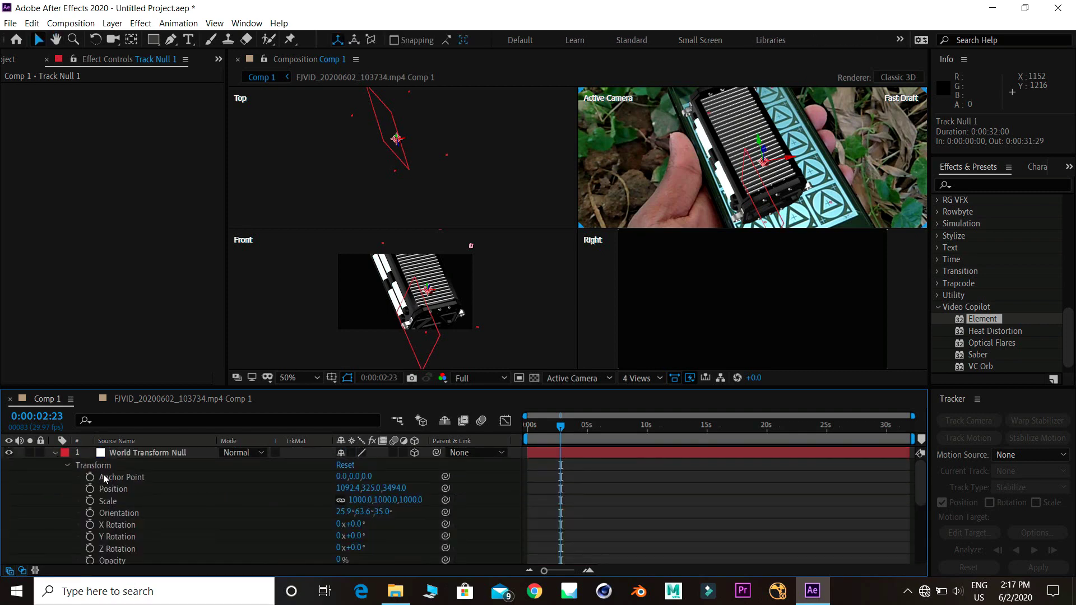
pyautogui.click(112, 489)
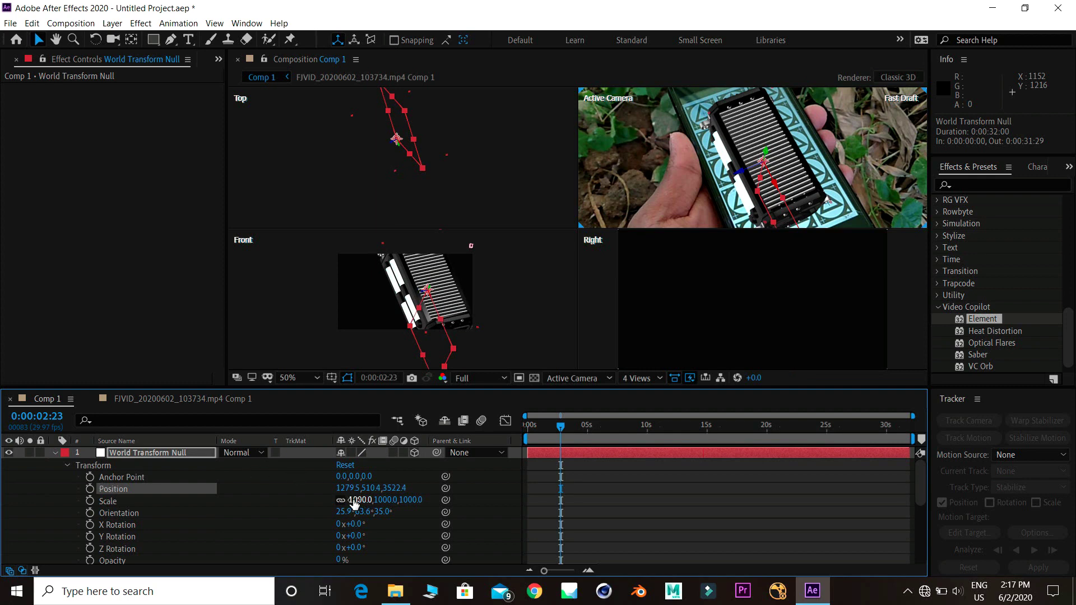
# Enlarge the World Transform Null to 1464%, undoing the last value change
pyautogui.moveTo(354, 499); pyautogui.dragTo(509, 499)
pyautogui.moveTo(601, 504); pyautogui.dragTo(661, 504)
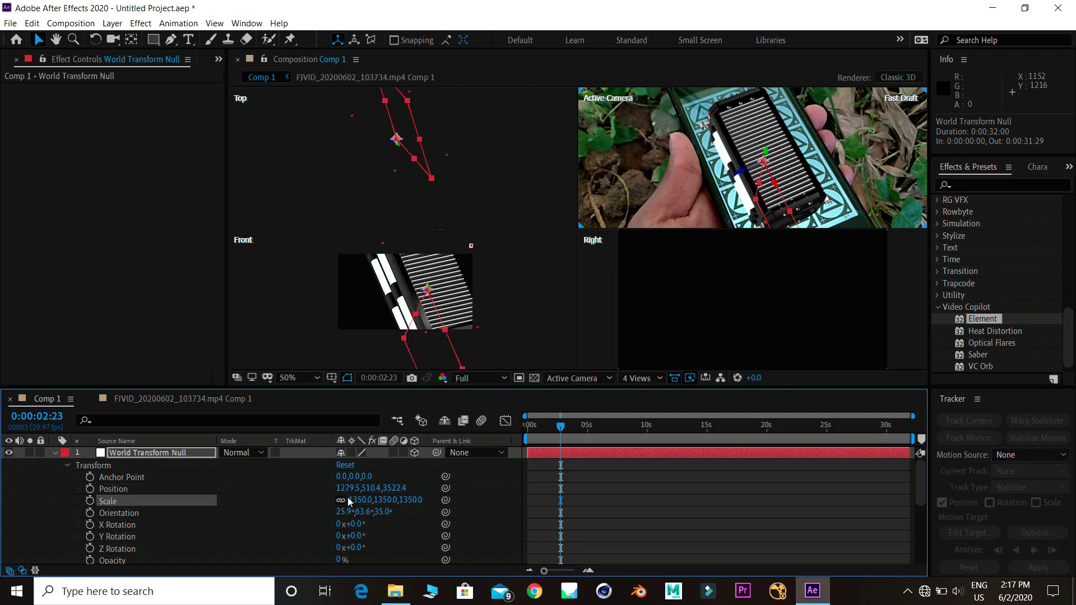
pyautogui.hotkey('ctrl', 'z')
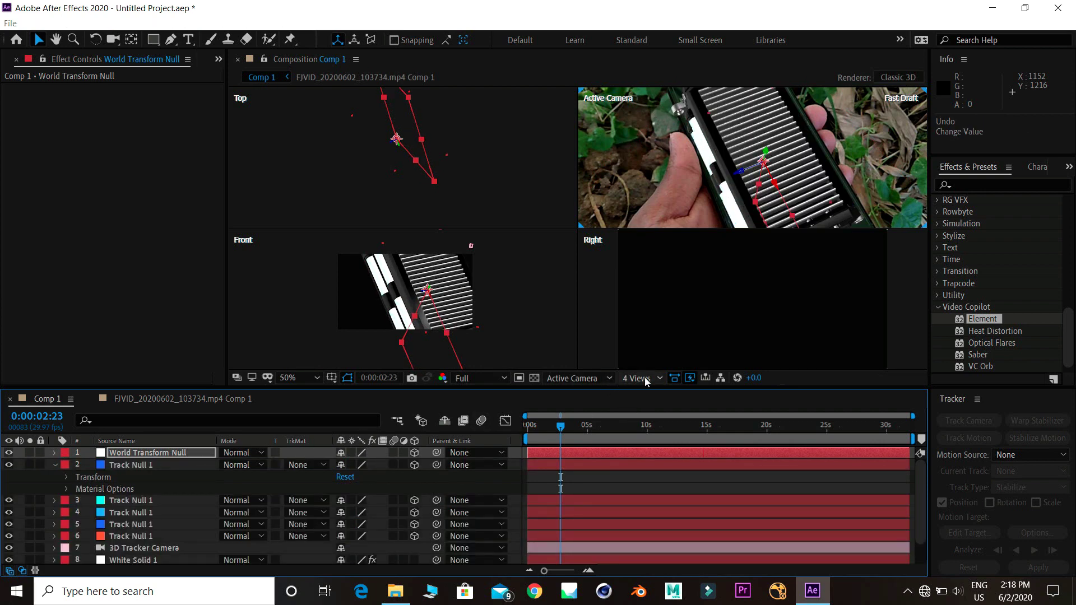
# Return to the 1 View layout and scale the World Transform Null to 1575% to cover the phone
pyautogui.click(643, 379)
pyautogui.click(650, 393)
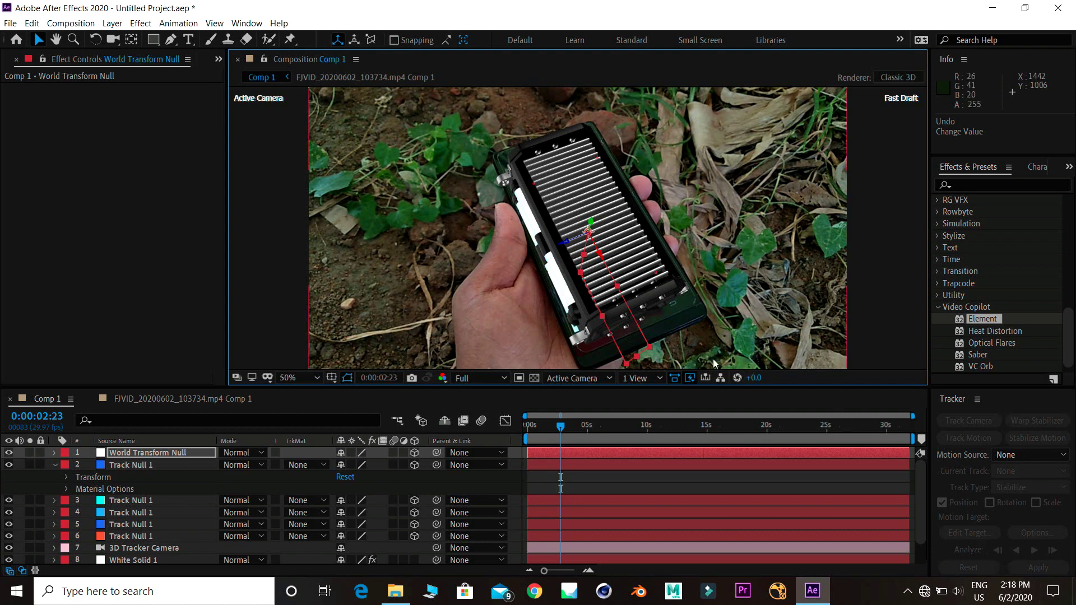
pyautogui.press('s')
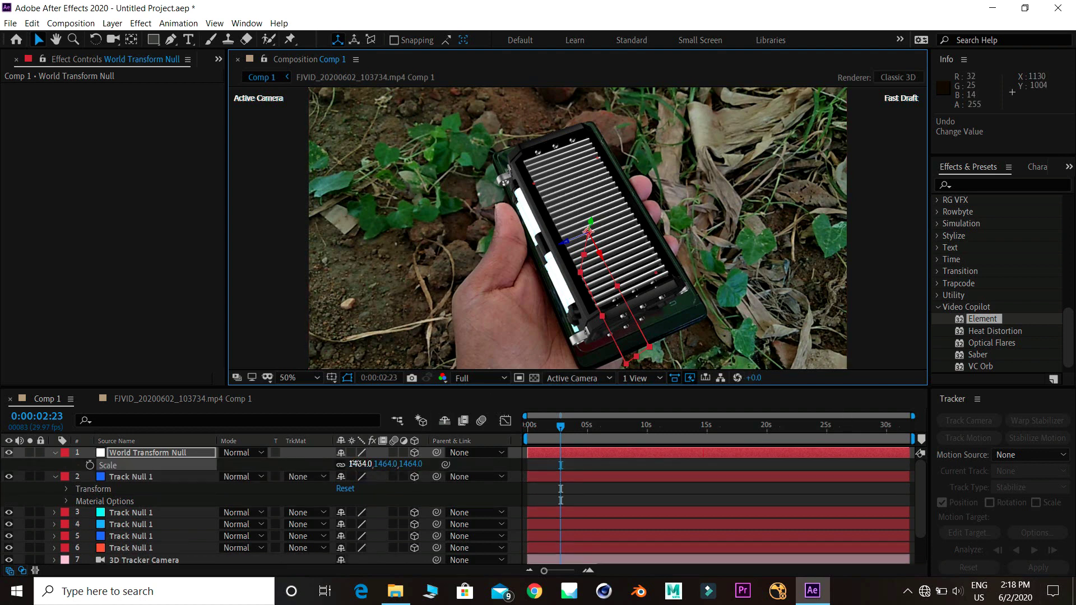
pyautogui.moveTo(357, 463); pyautogui.dragTo(445, 470)
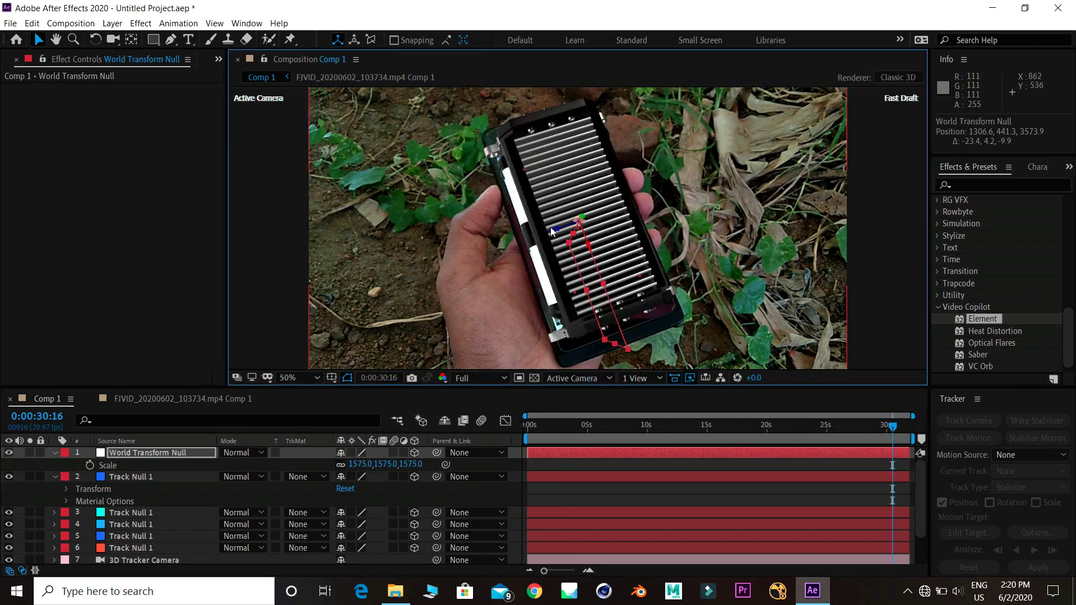
# Nudge the World Transform Null to about 1266, 449, 3557 at 0:00:30:16 and check the model's alignment at earlier times
pyautogui.moveTo(551, 231); pyautogui.dragTo(546, 234)
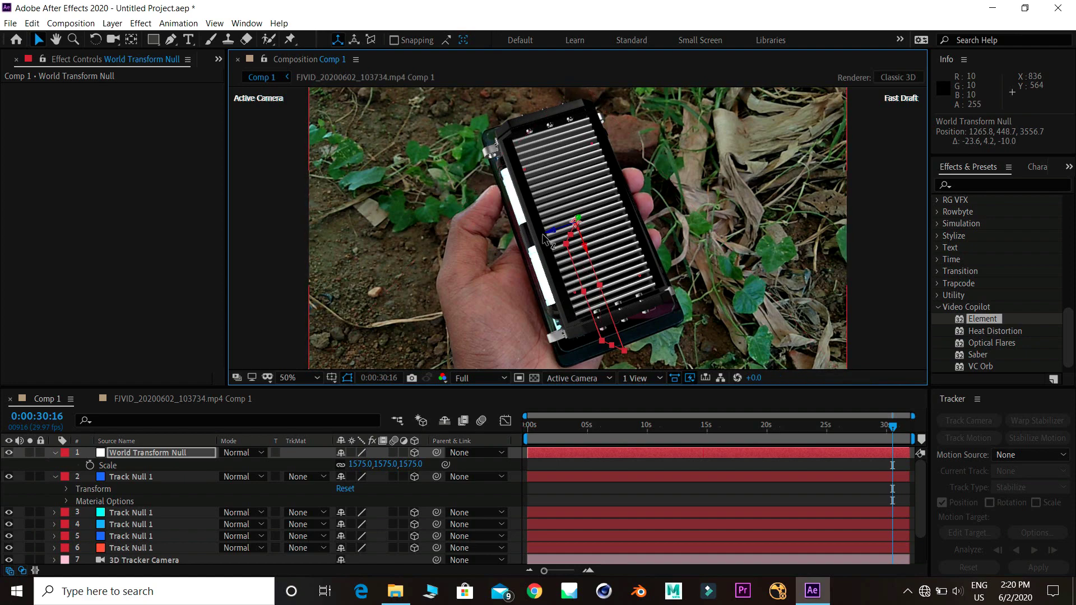
pyautogui.click(728, 428)
pyautogui.click(604, 437)
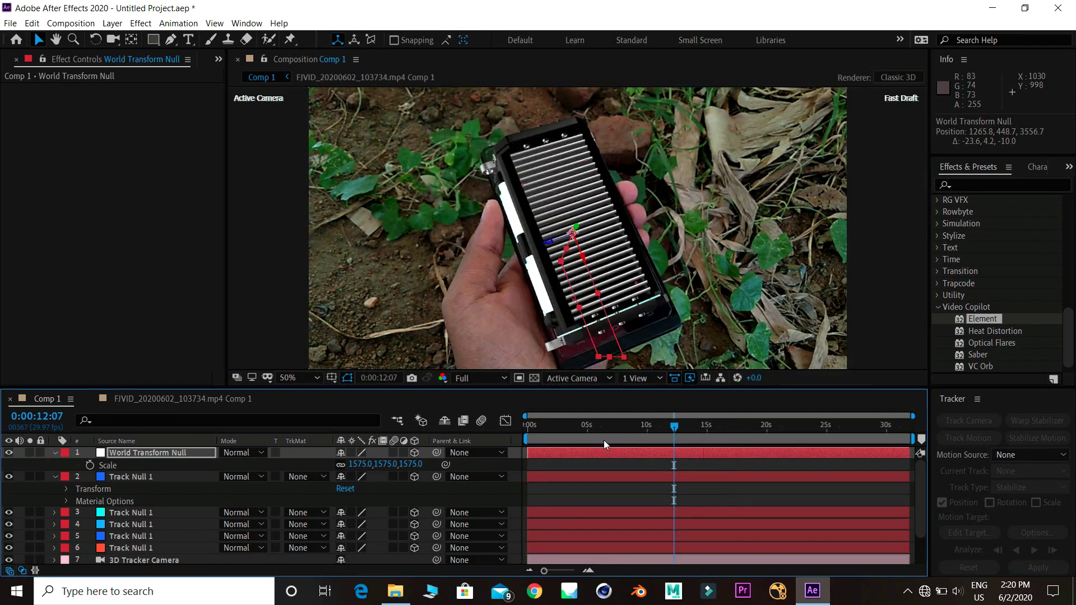
pyautogui.click(573, 432)
pyautogui.click(529, 436)
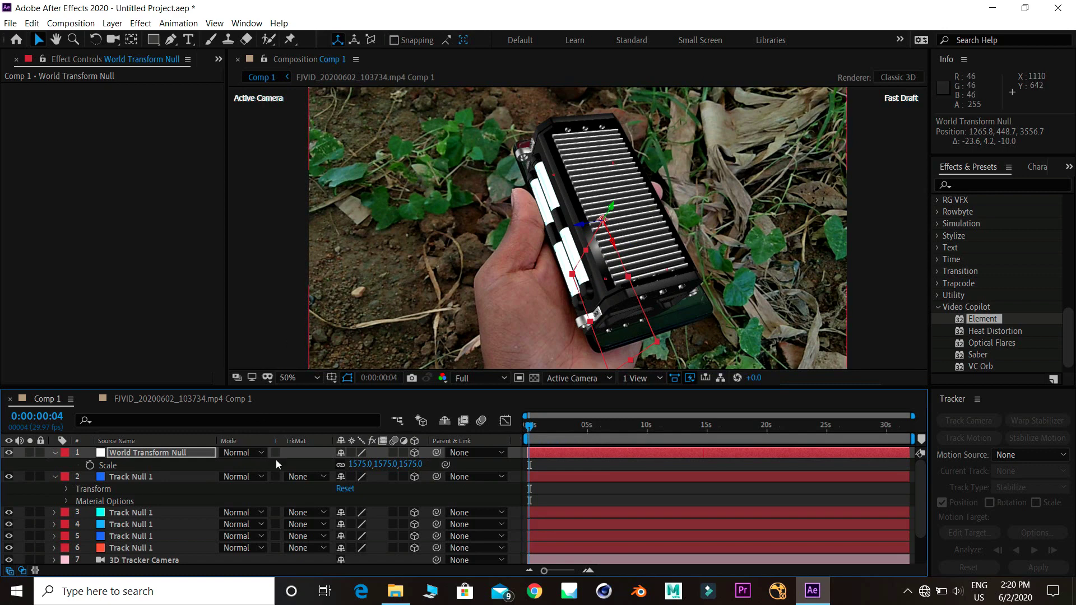
# Collapse the null's properties and open Element's Scene Setup from the White Solid 1 layer
pyautogui.click(55, 452)
pyautogui.click(55, 465)
pyautogui.click(149, 535)
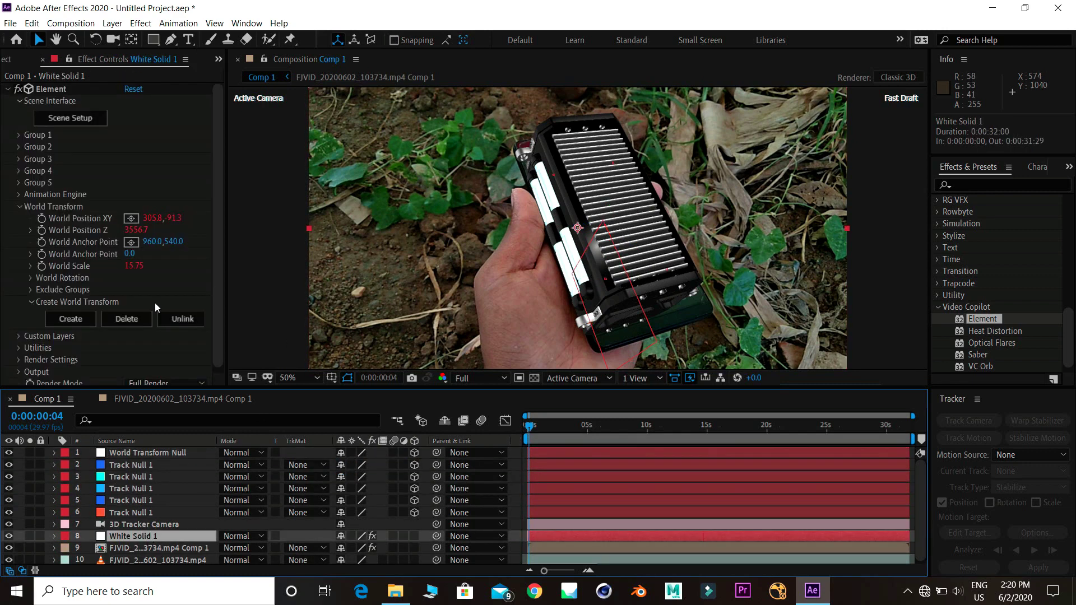
pyautogui.click(68, 124)
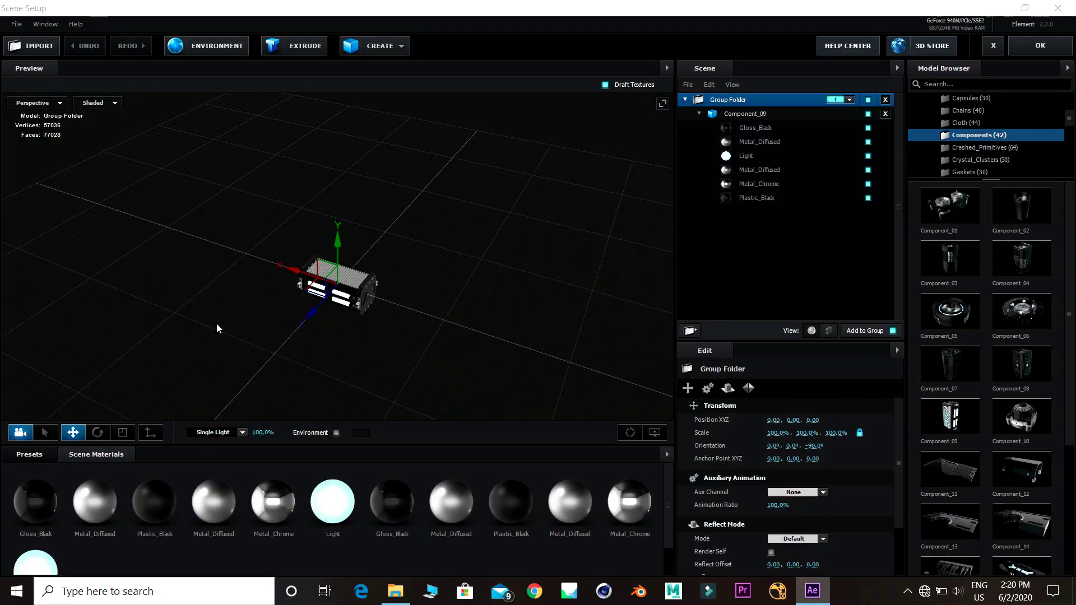
pyautogui.moveTo(292, 347); pyautogui.dragTo(362, 331)
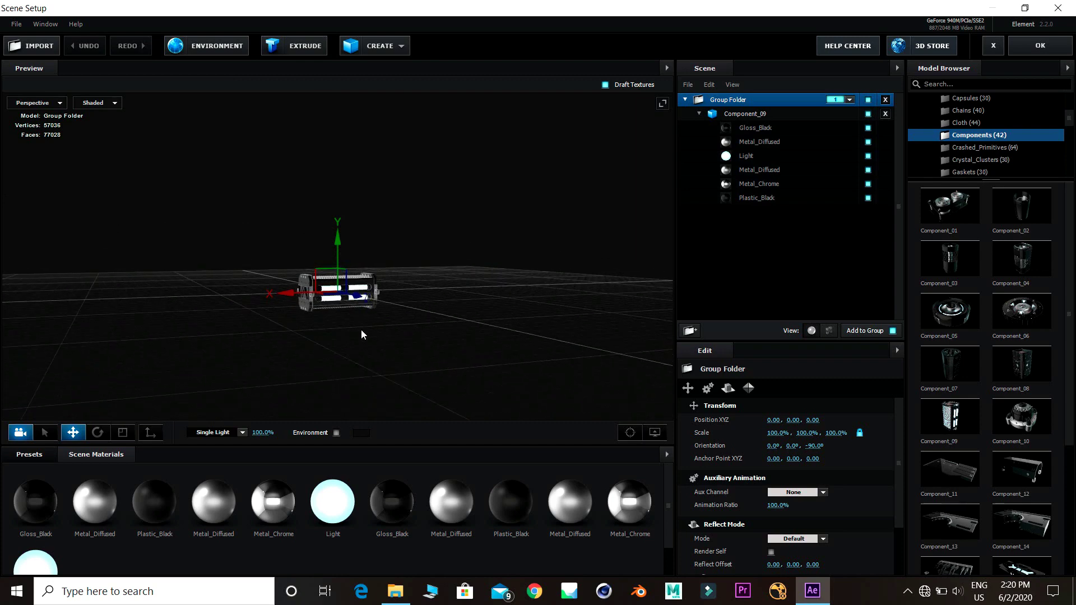
# Display the Physical material presets and add a plane model to the component's group
pyautogui.click(42, 455)
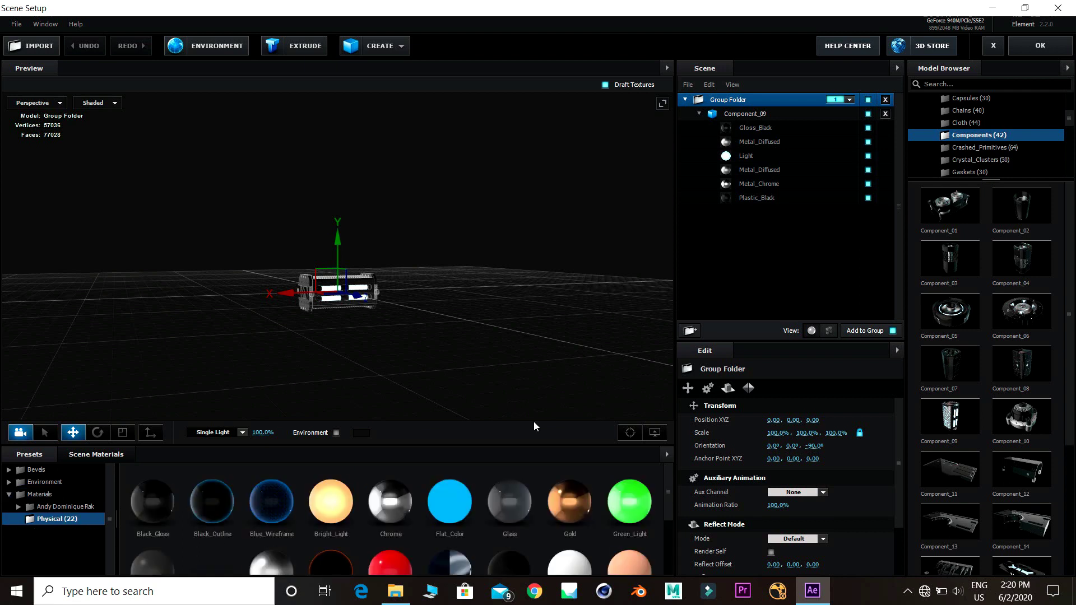
pyautogui.click(376, 50)
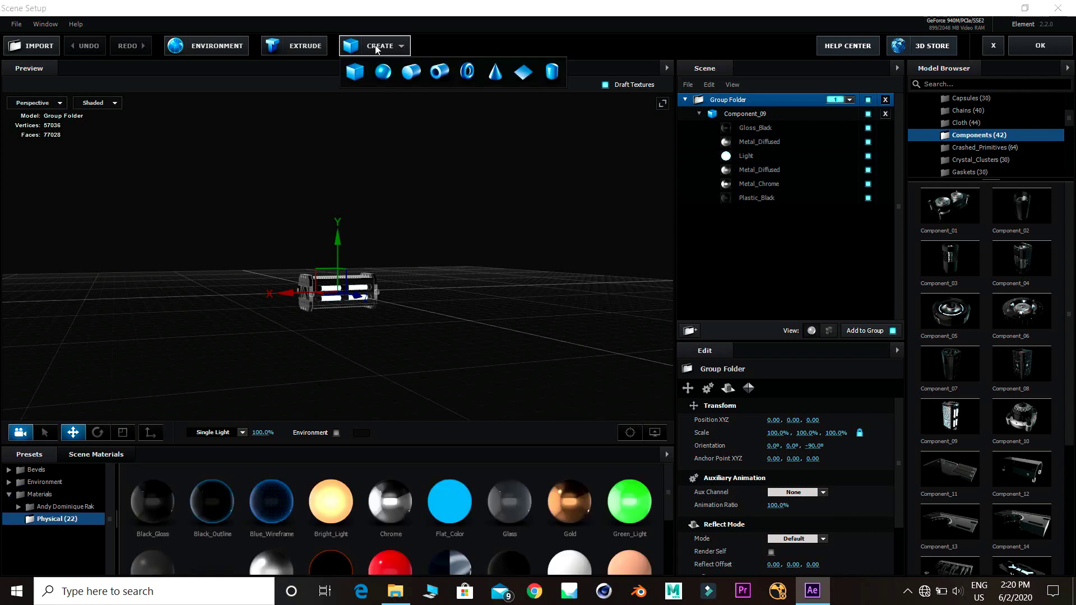
pyautogui.click(523, 72)
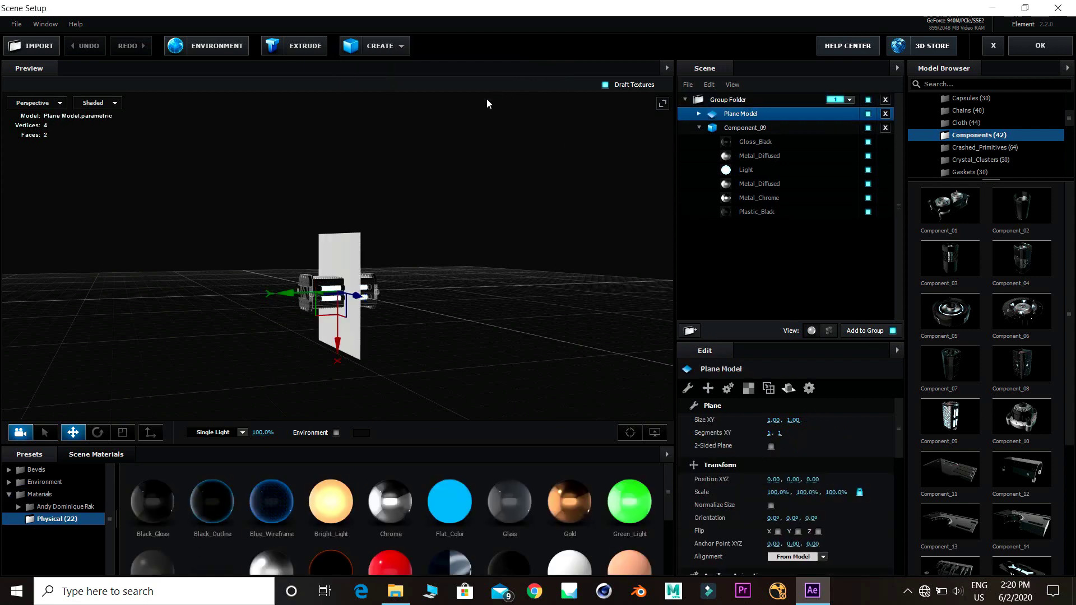
pyautogui.moveTo(424, 304); pyautogui.dragTo(633, 370)
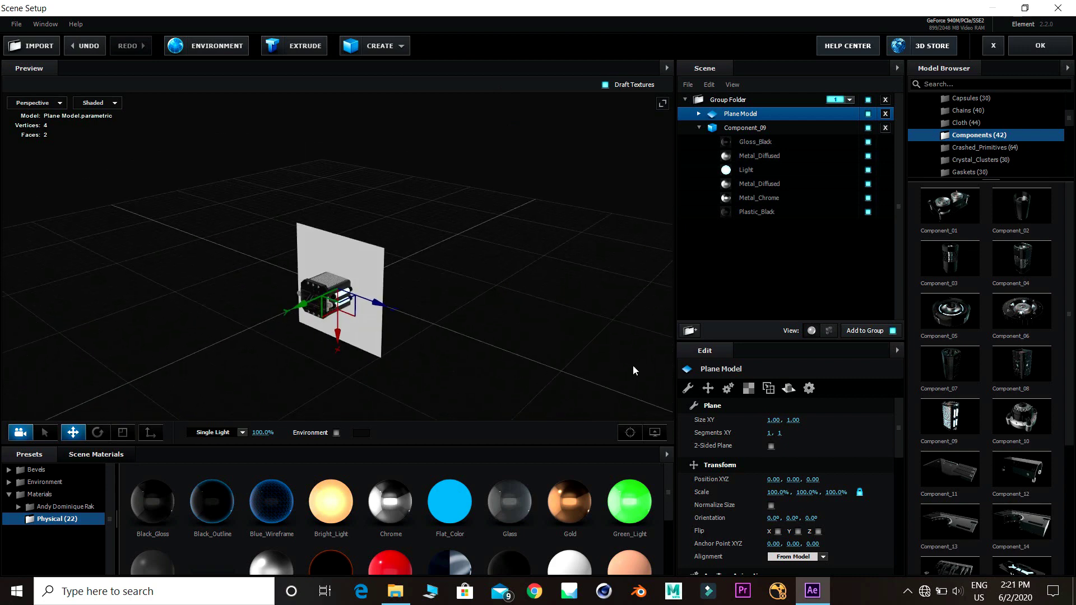
# Try a Z orientation of -90° on the plane, and set it to 90° instead so it faces up
pyautogui.click(812, 517)
pyautogui.write('-90')
pyautogui.press('Return')
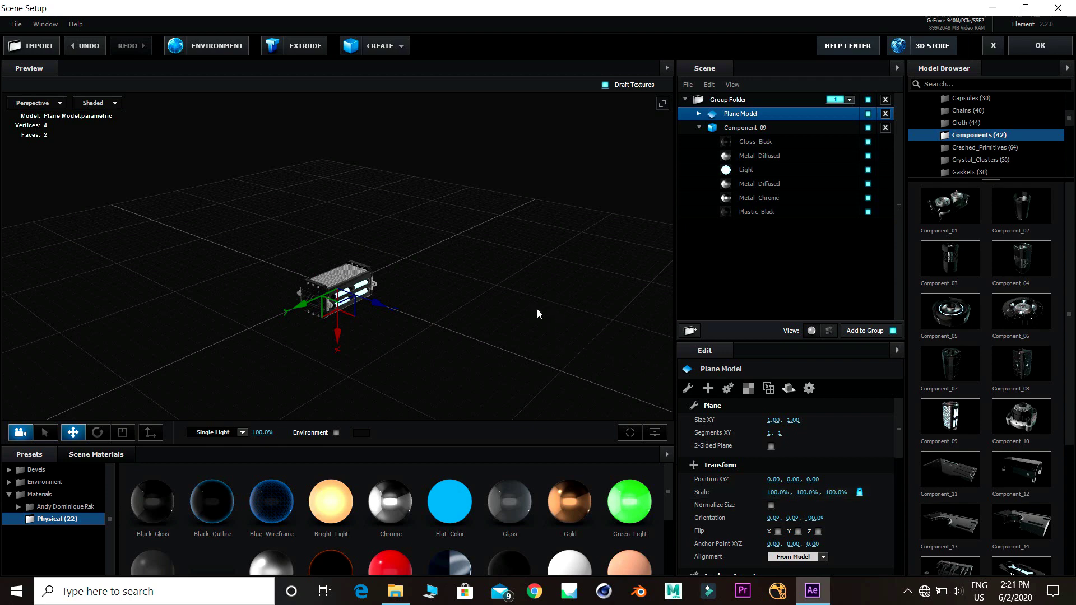
pyautogui.moveTo(538, 312); pyautogui.dragTo(520, 279)
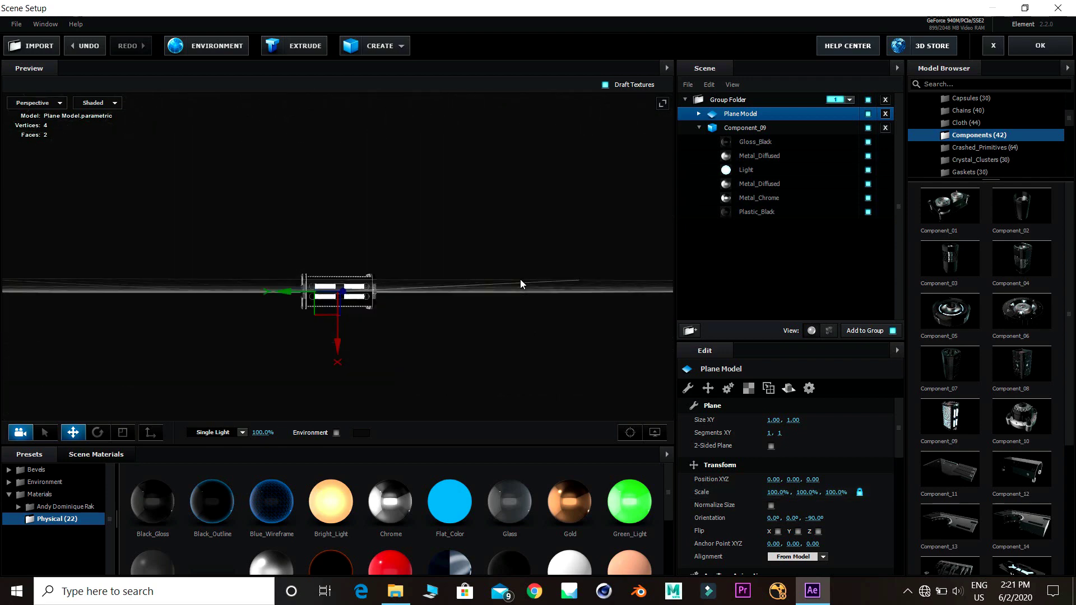
pyautogui.click(813, 517)
pyautogui.write('90')
pyautogui.press('Return')
# Lower the plane to an X position of 0.16 beneath the component and enlarge it to 3.20 by 3.02
pyautogui.moveTo(456, 266); pyautogui.dragTo(425, 315)
pyautogui.moveTo(355, 357); pyautogui.dragTo(409, 339)
pyautogui.moveTo(340, 337); pyautogui.dragTo(365, 372)
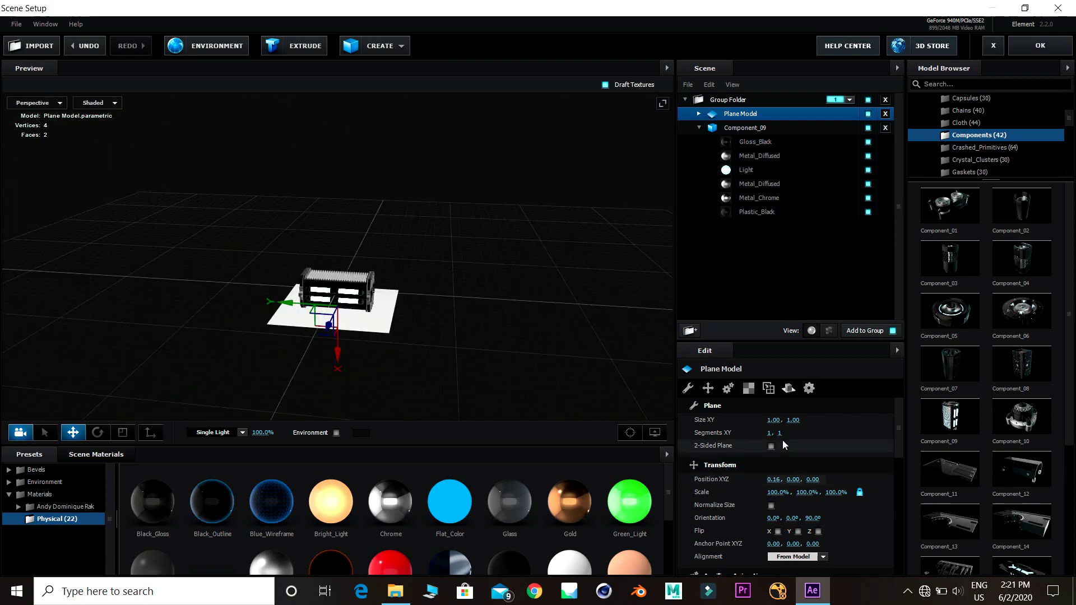
pyautogui.moveTo(773, 420); pyautogui.dragTo(903, 410)
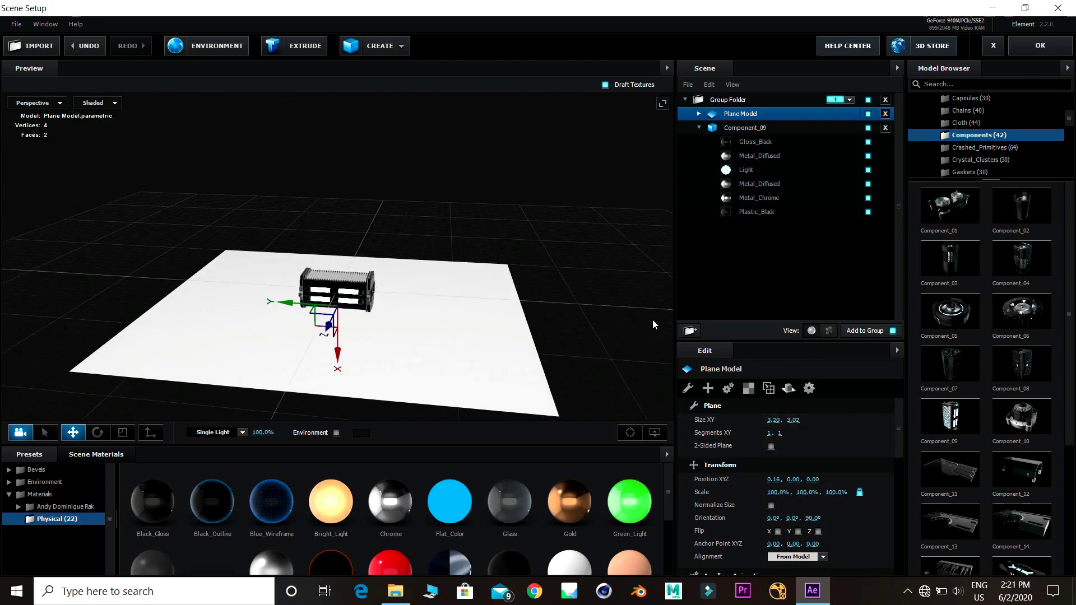
# Apply the Matte_Shadow material to the plane and confirm the scene setup
pyautogui.moveTo(652, 318); pyautogui.dragTo(620, 334)
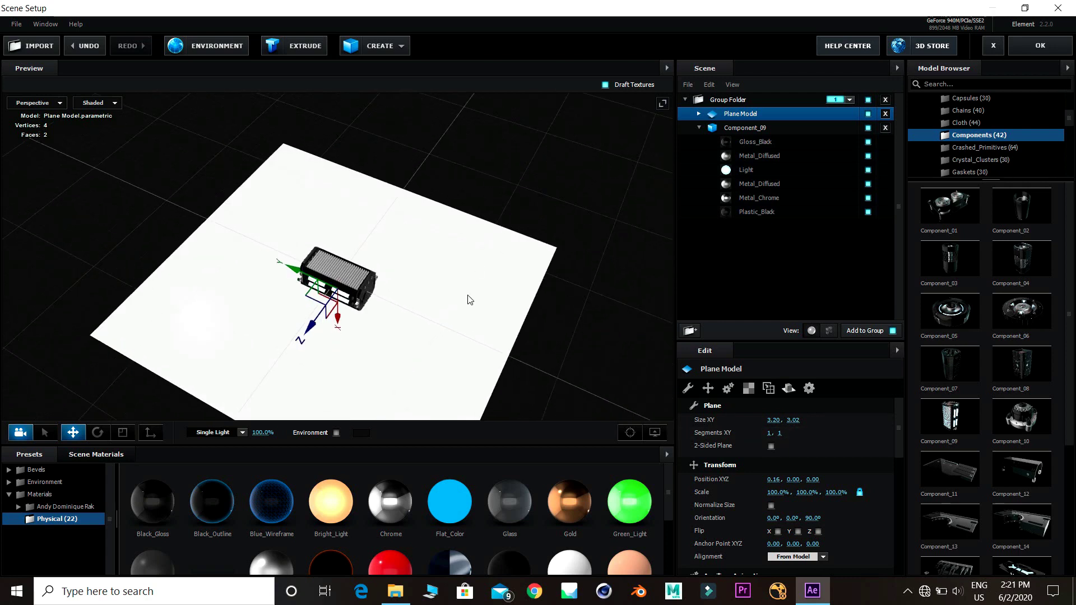
pyautogui.scroll(-2, 671, 495)
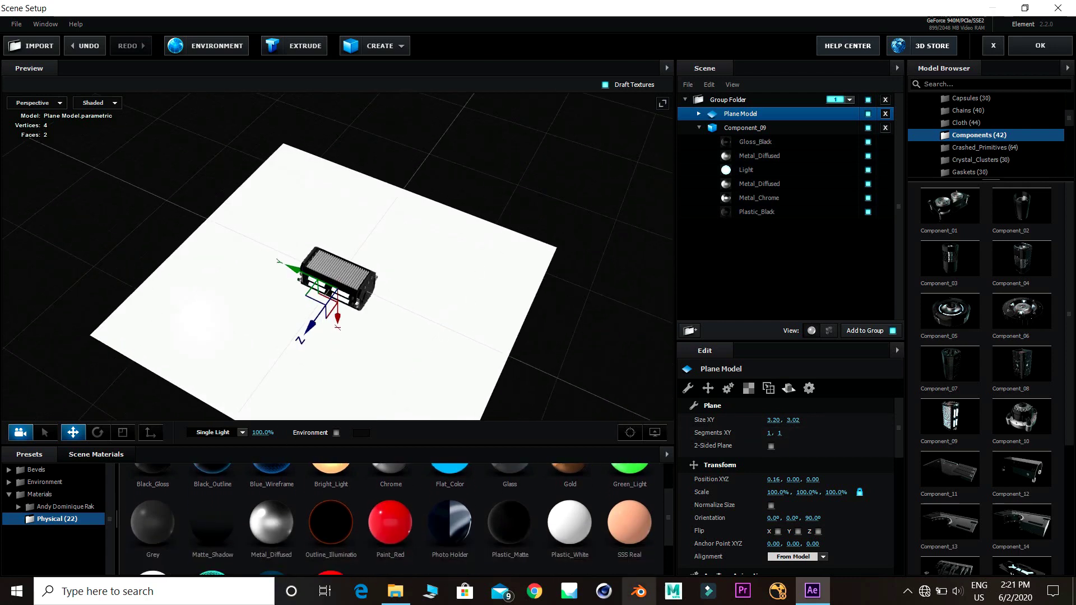
pyautogui.moveTo(386, 342); pyautogui.dragTo(382, 345)
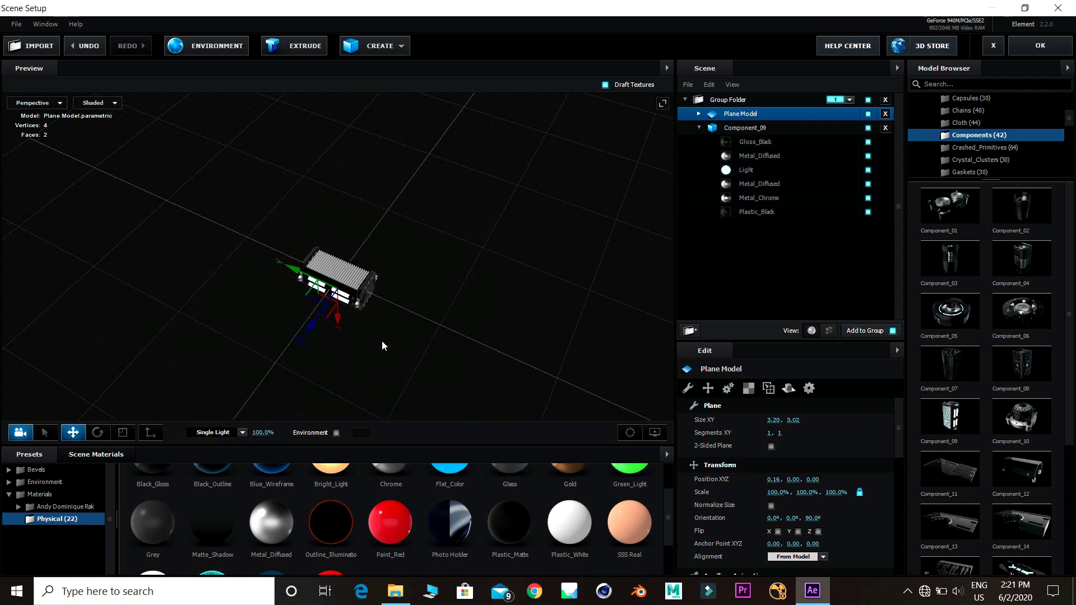
pyautogui.click(1057, 43)
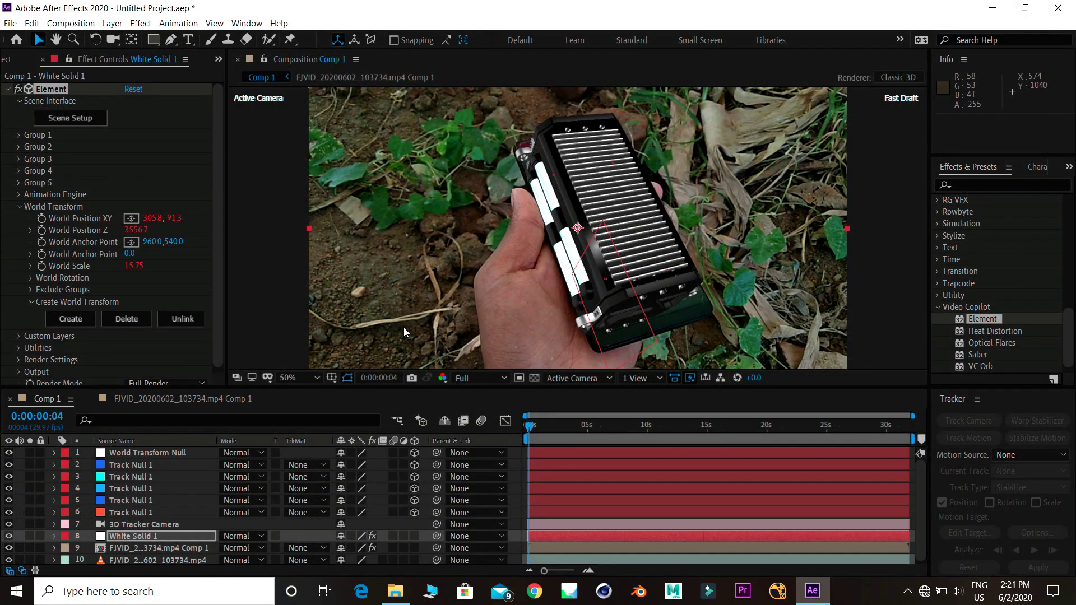
# Enable SSAO ambient occlusion in Element's Render Settings and raise the SSAO intensity
pyautogui.click(19, 359)
pyautogui.scroll(-5, 34, 252)
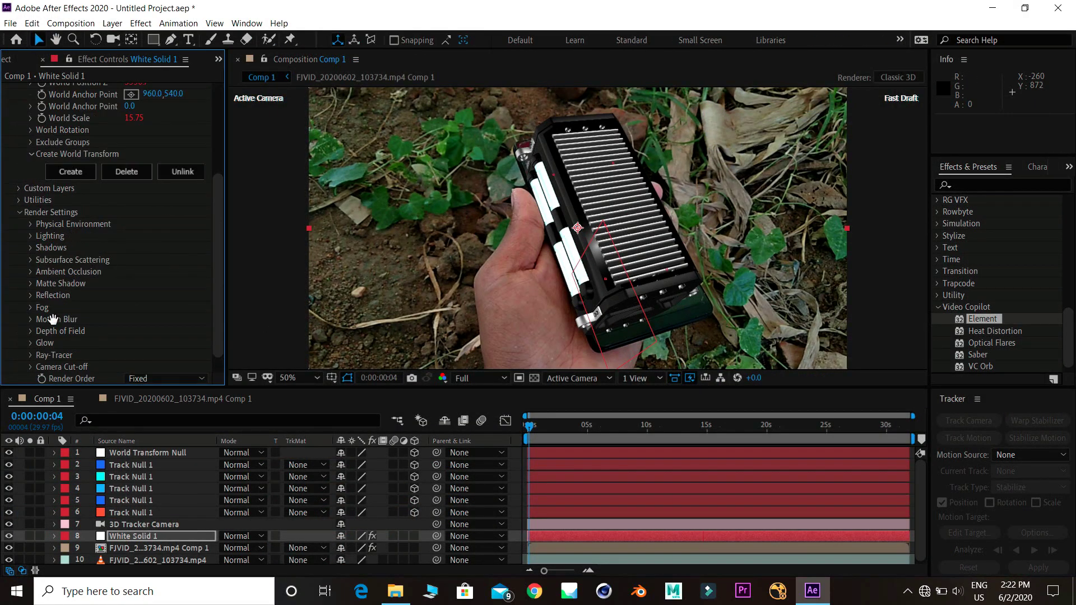
pyautogui.click(31, 250)
pyautogui.scroll(-1, 31, 249)
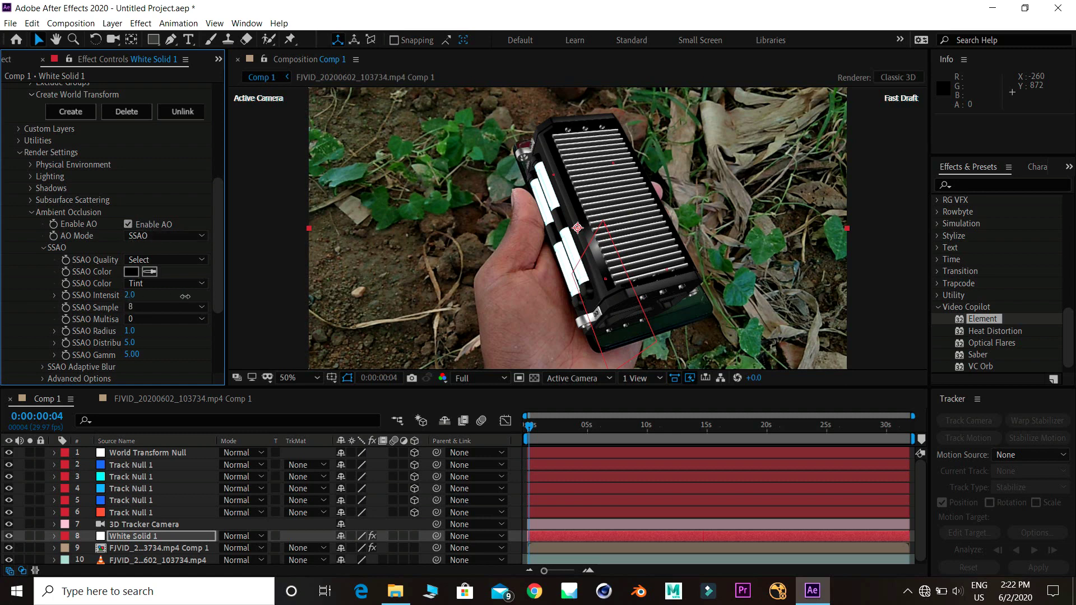
pyautogui.moveTo(185, 296); pyautogui.dragTo(191, 296)
# Rotate the World Transform Null to an orientation of about 48.5°, 70.0°, 14.0° at 0:00:02:28 to match the phone's tilt
pyautogui.click(598, 287)
pyautogui.press('space')
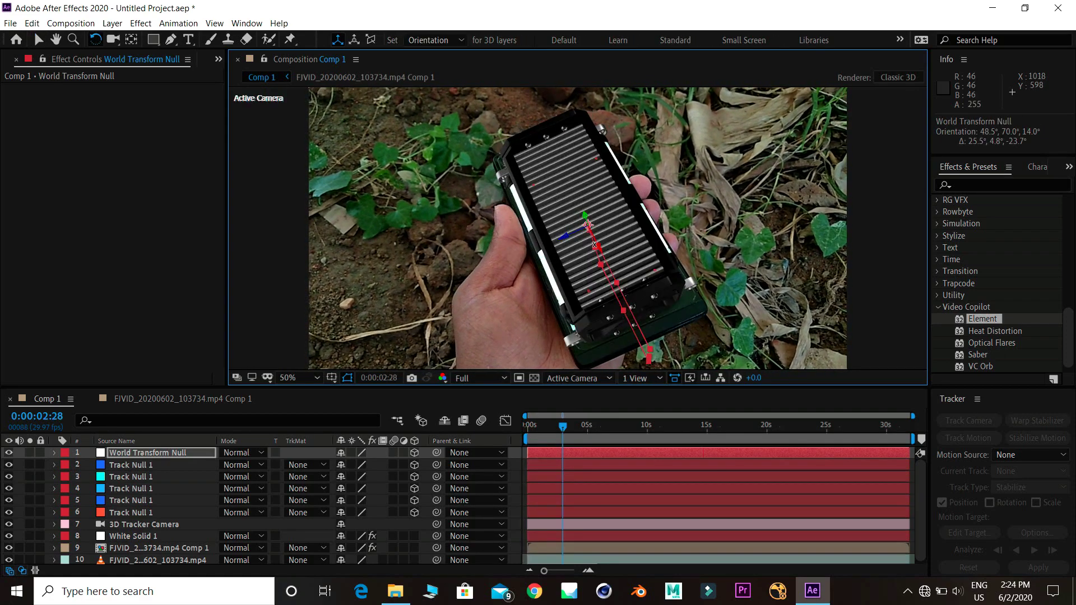
# Rotate the World Transform Null to an orientation of about 41.3°, 69.3°, 20.7° and check the fit at other frames
pyautogui.moveTo(595, 245); pyautogui.dragTo(586, 244)
pyautogui.press('v')
pyautogui.click(610, 428)
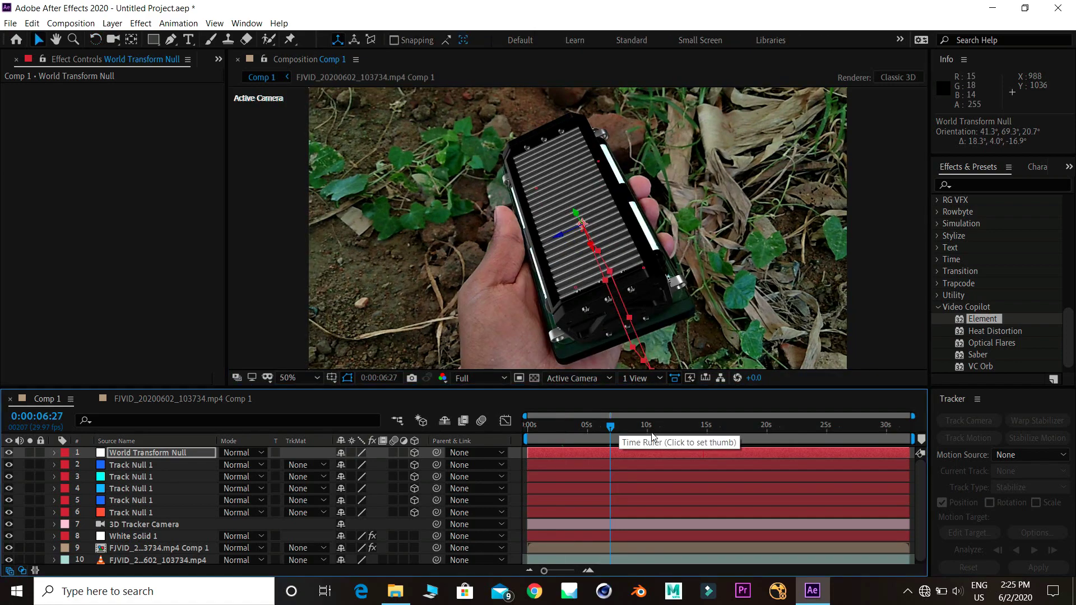
pyautogui.moveTo(652, 433)
pyautogui.mouseDown()
pyautogui.moveTo(903, 434)
pyautogui.moveTo(658, 435)
pyautogui.mouseUp()
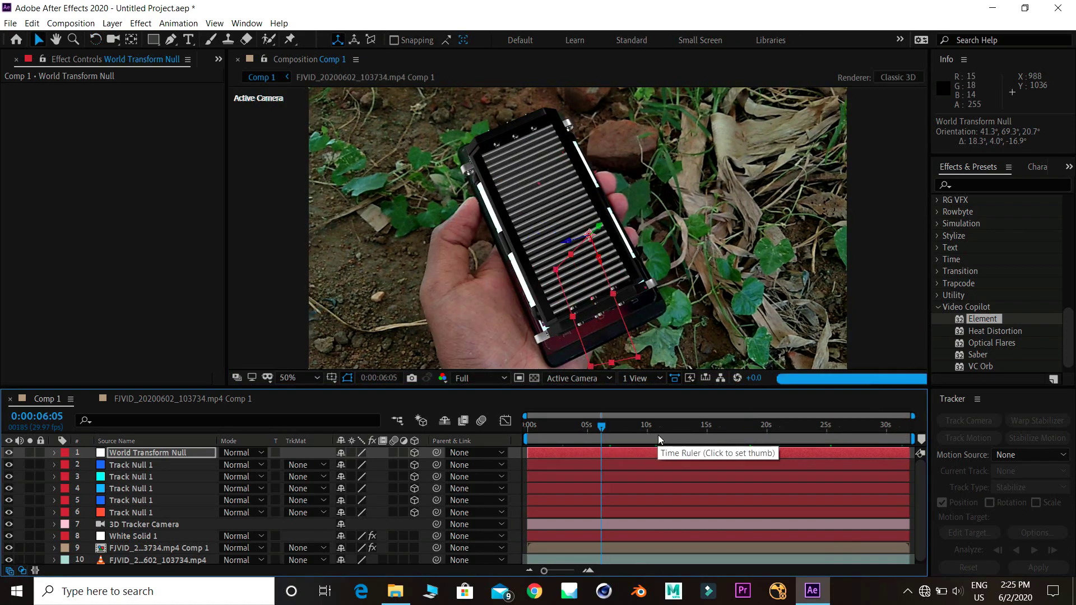
pyautogui.click(661, 437)
pyautogui.scroll(1, 588, 303)
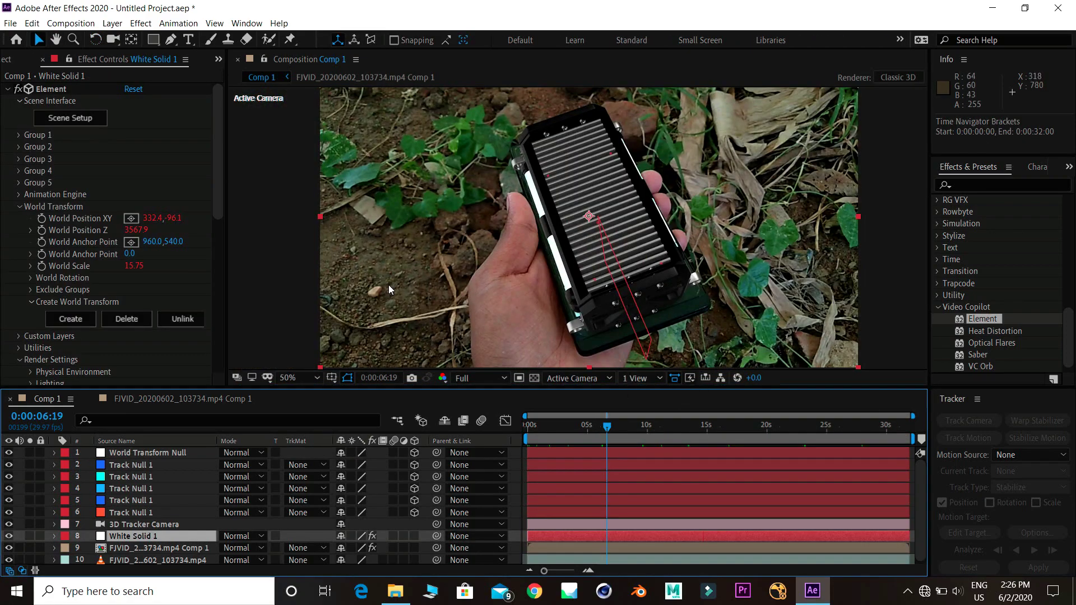
# In Element's scene setup, set Tech_Machinery_05's Z orientation to -90° and scale it to 26%
pyautogui.click(63, 120)
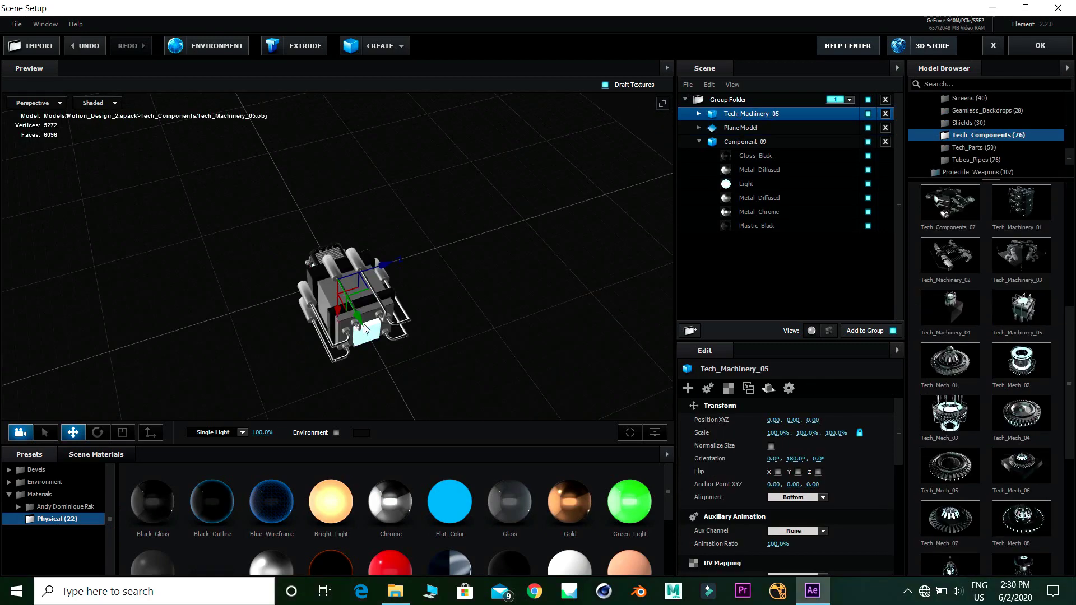
pyautogui.moveTo(384, 273); pyautogui.dragTo(449, 251)
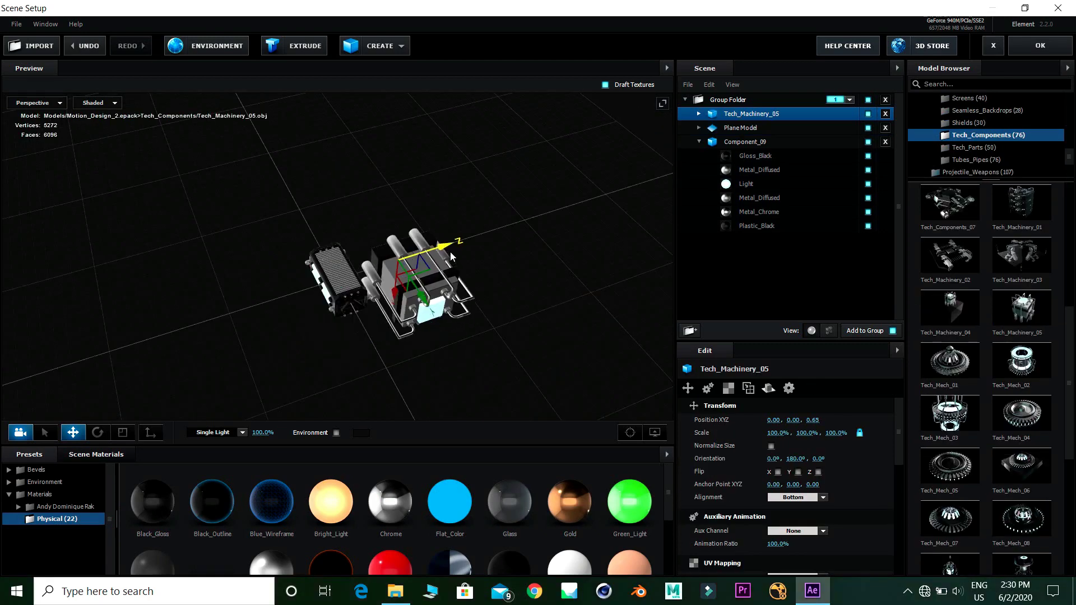
pyautogui.hotkey('ctrl', 'z')
pyautogui.click(818, 459)
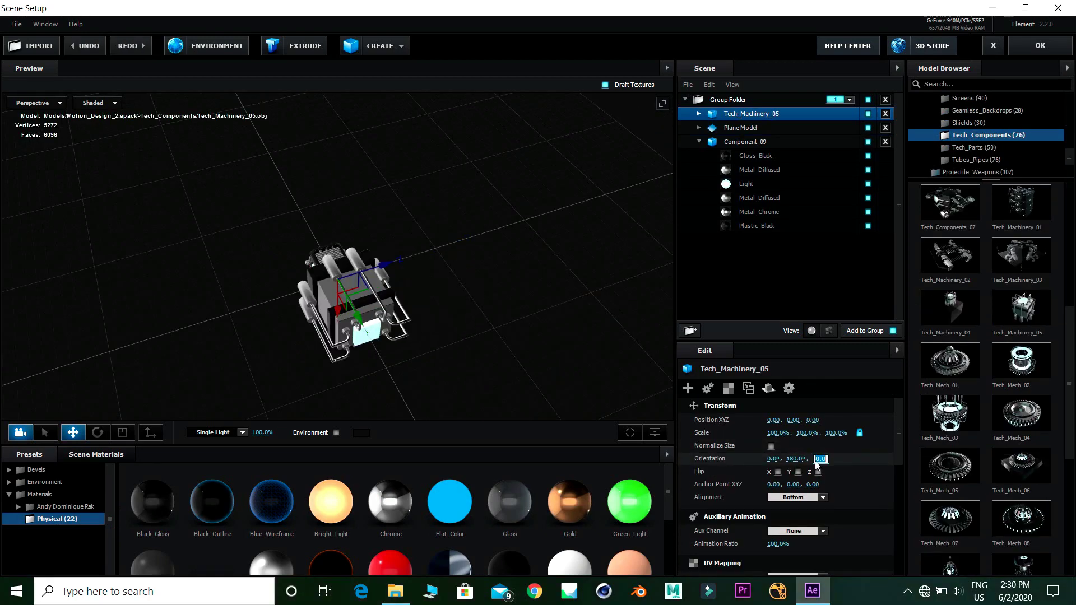
pyautogui.write('-90')
pyautogui.click(576, 366)
pyautogui.moveTo(776, 433); pyautogui.dragTo(722, 463)
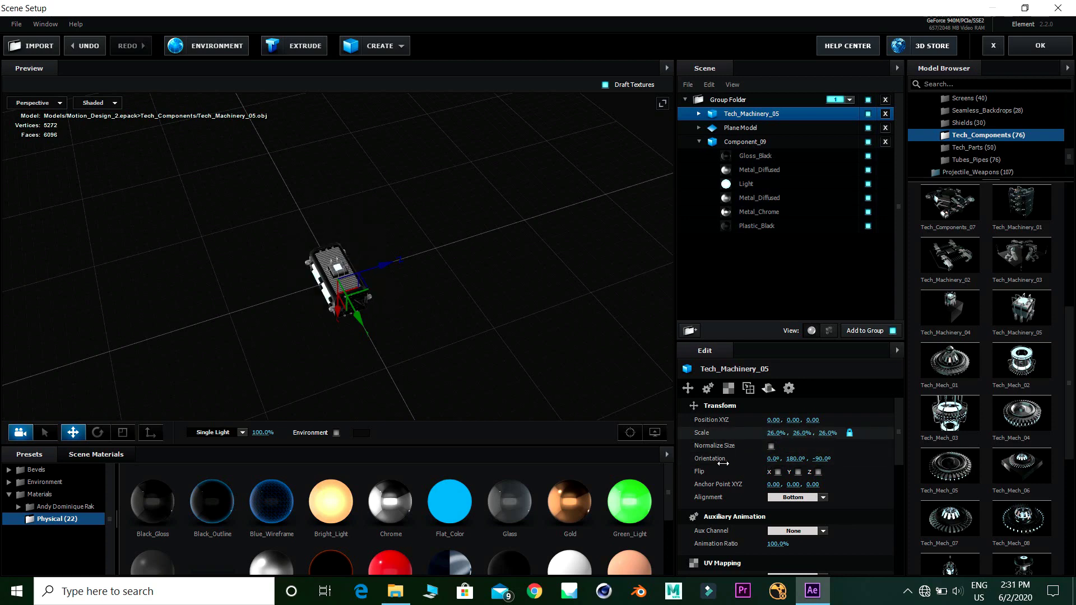
# Position Tech_Machinery_05 on one end of Component_09 at about -0.12, -0.12, 0.00 and confirm the scene
pyautogui.moveTo(403, 359); pyautogui.dragTo(457, 331)
pyautogui.moveTo(388, 283); pyautogui.dragTo(378, 285)
pyautogui.moveTo(321, 257); pyautogui.dragTo(322, 241)
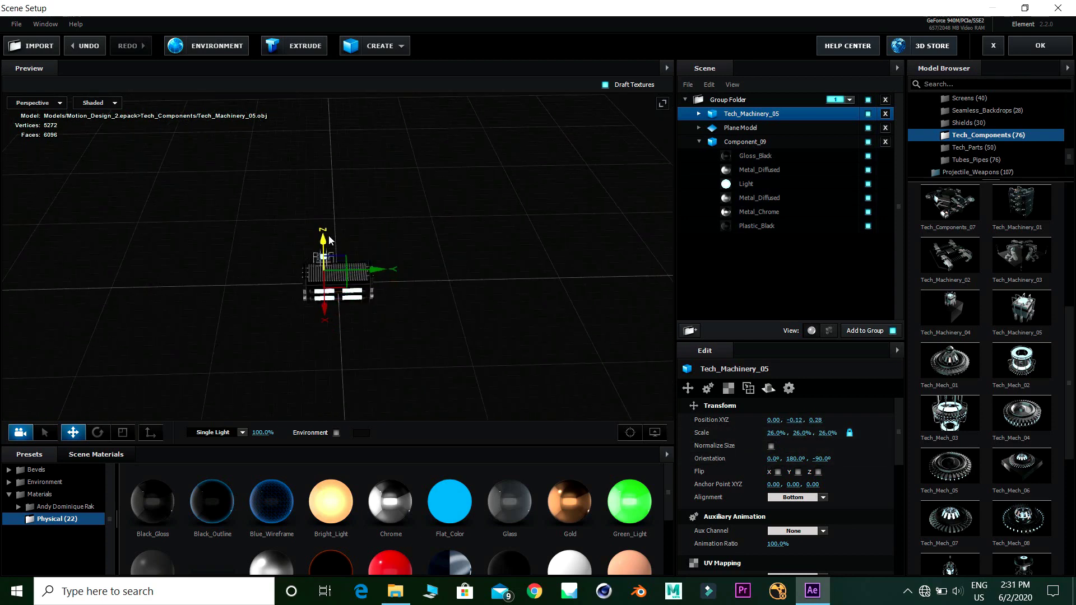
pyautogui.moveTo(415, 263); pyautogui.dragTo(368, 251)
pyautogui.moveTo(368, 263); pyautogui.dragTo(340, 312)
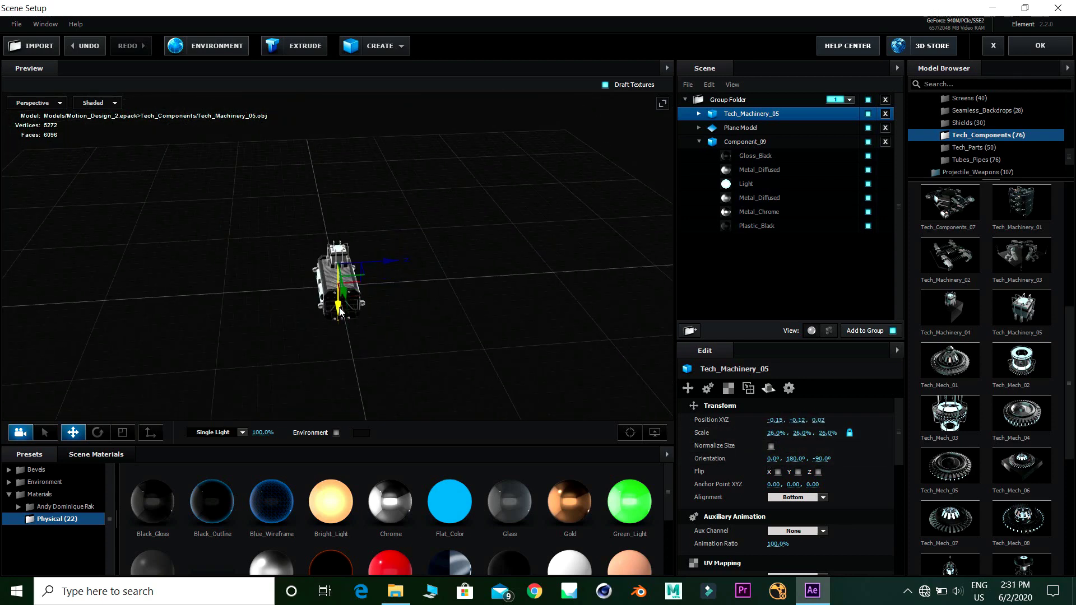
pyautogui.moveTo(381, 270); pyautogui.dragTo(488, 324)
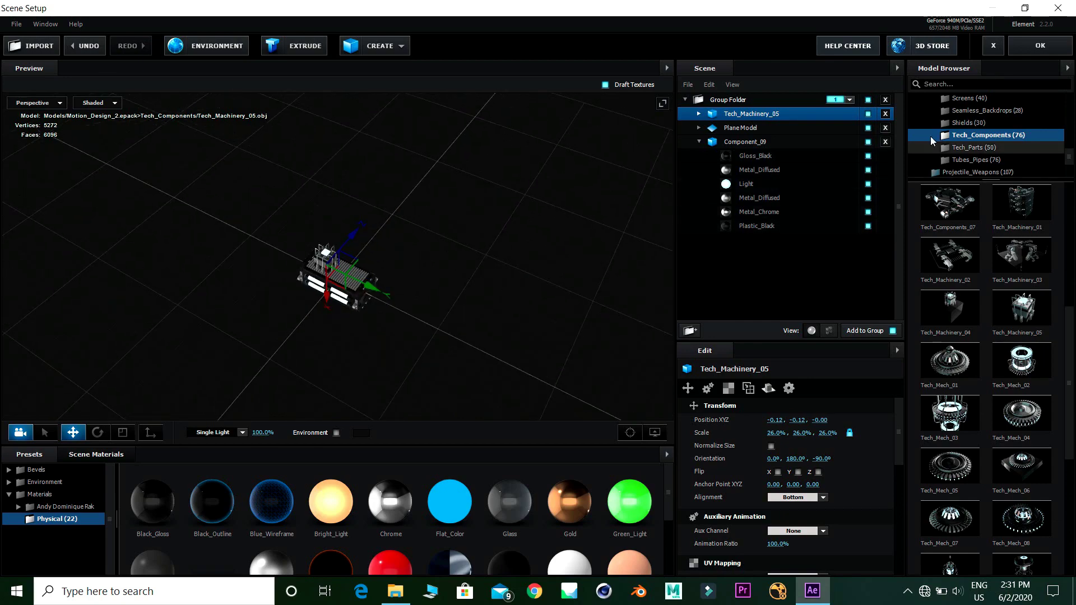
pyautogui.click(1040, 45)
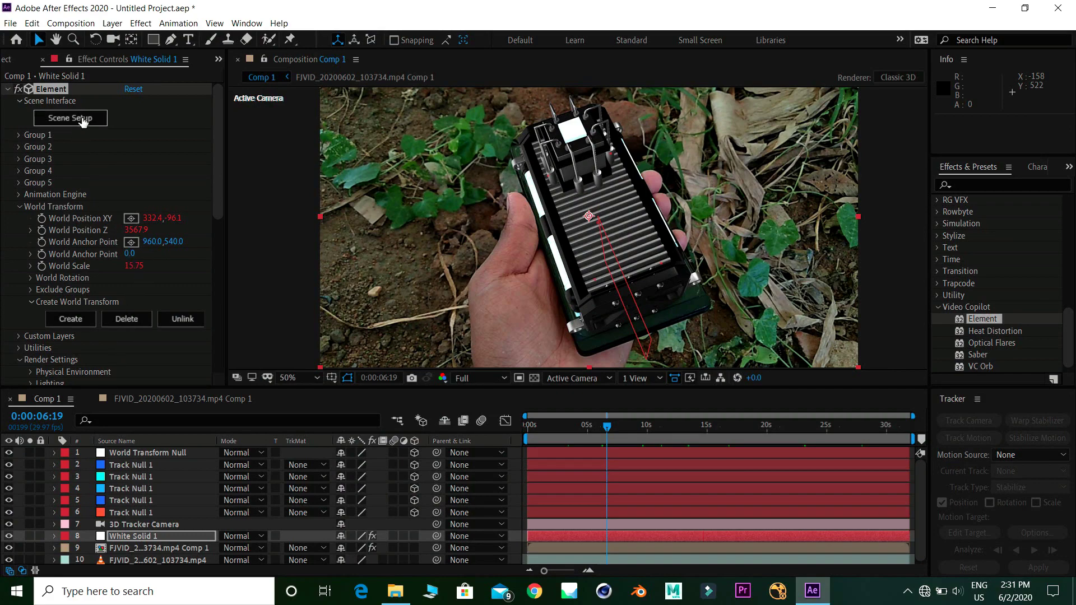
# Set the Z orientation of the Tech_Rings_03 model to -90° in the Element scene
pyautogui.click(389, 206)
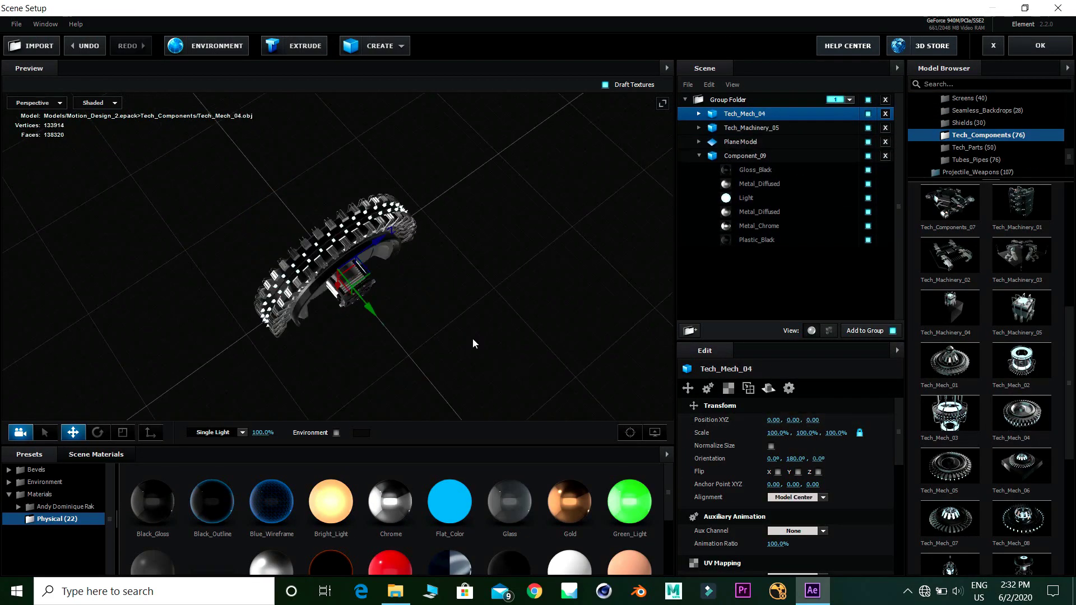
pyautogui.moveTo(472, 338); pyautogui.dragTo(477, 302)
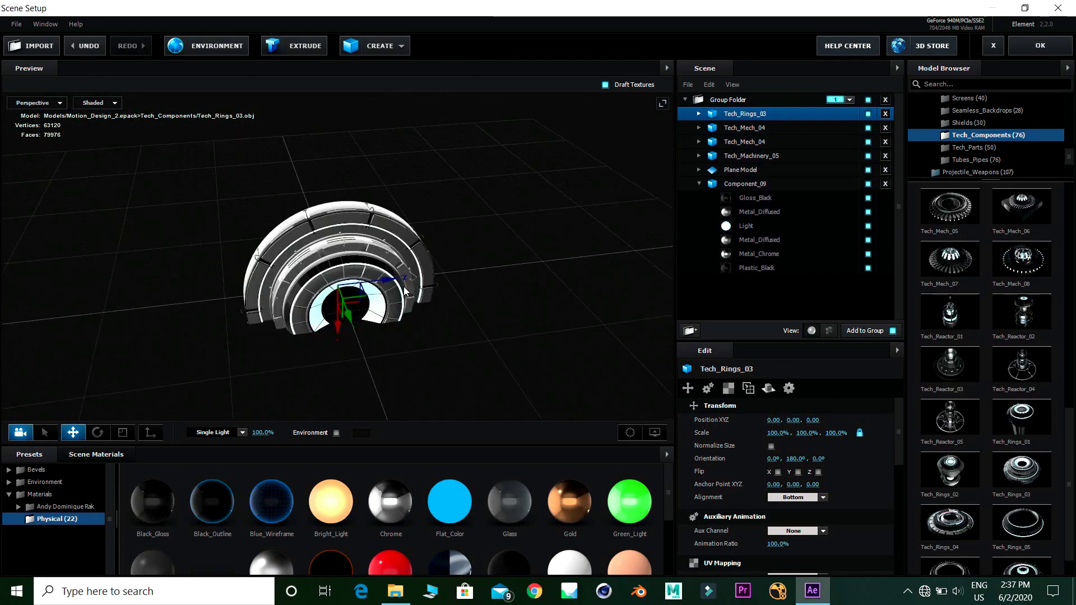
pyautogui.hotkey('ctrl', 'z')
pyautogui.hotkey('ctrl', 'shift', 'z')
pyautogui.moveTo(372, 354); pyautogui.dragTo(319, 370)
pyautogui.click(818, 458)
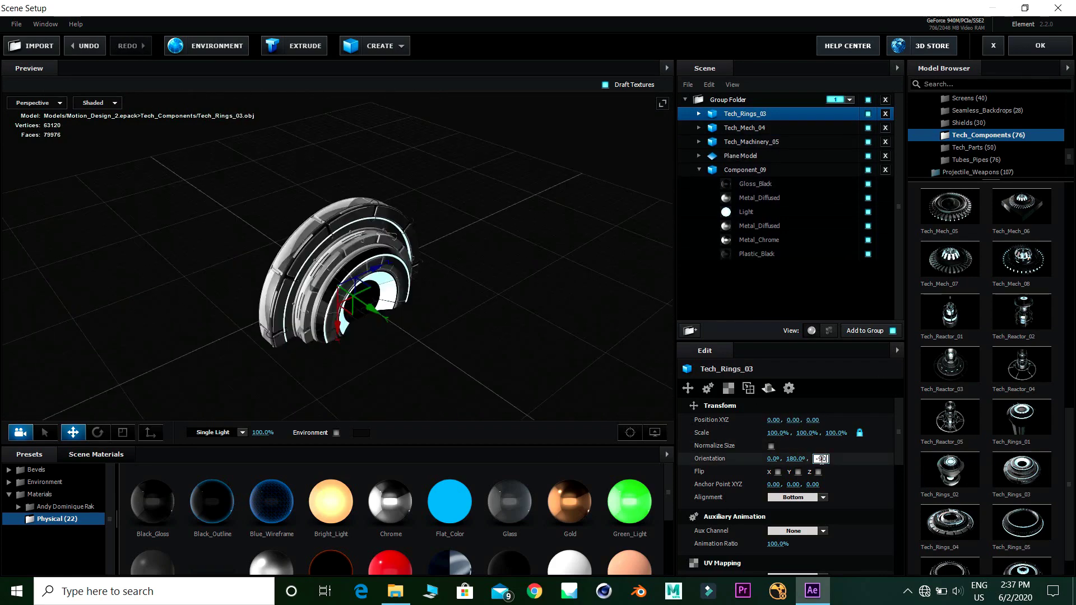
pyautogui.write('-90')
# Scale Tech_Rings_03 to 17%, position it on the component's upper face, and apply the scene
pyautogui.moveTo(776, 432); pyautogui.dragTo(717, 447)
pyautogui.moveTo(358, 359); pyautogui.dragTo(340, 317)
pyautogui.moveTo(345, 280); pyautogui.dragTo(358, 276)
pyautogui.moveTo(776, 433); pyautogui.dragTo(764, 433)
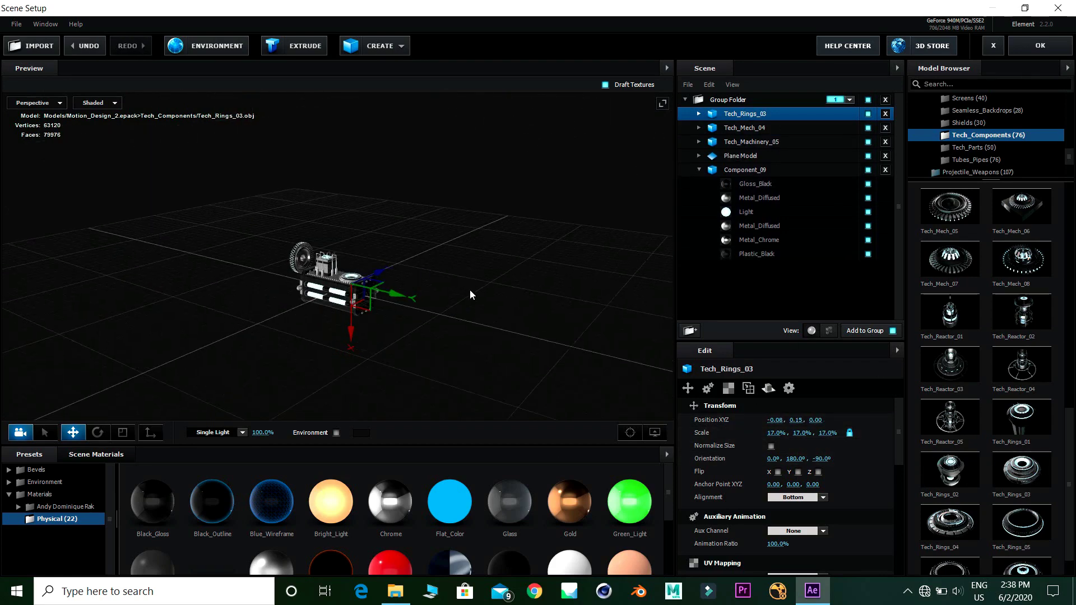
pyautogui.moveTo(470, 293); pyautogui.dragTo(325, 328)
pyautogui.moveTo(359, 302); pyautogui.dragTo(364, 358)
pyautogui.moveTo(398, 280); pyautogui.dragTo(381, 331)
pyautogui.moveTo(340, 337); pyautogui.dragTo(339, 323)
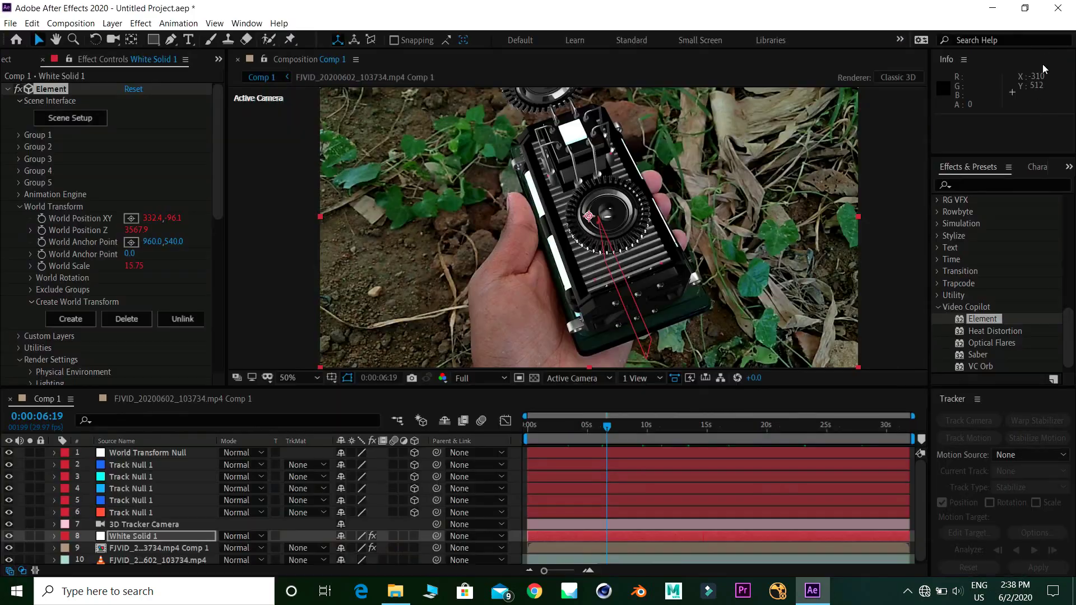
# Reopen the Element scene and scale Tech_Components_04 down to about 23.5%
pyautogui.click(70, 119)
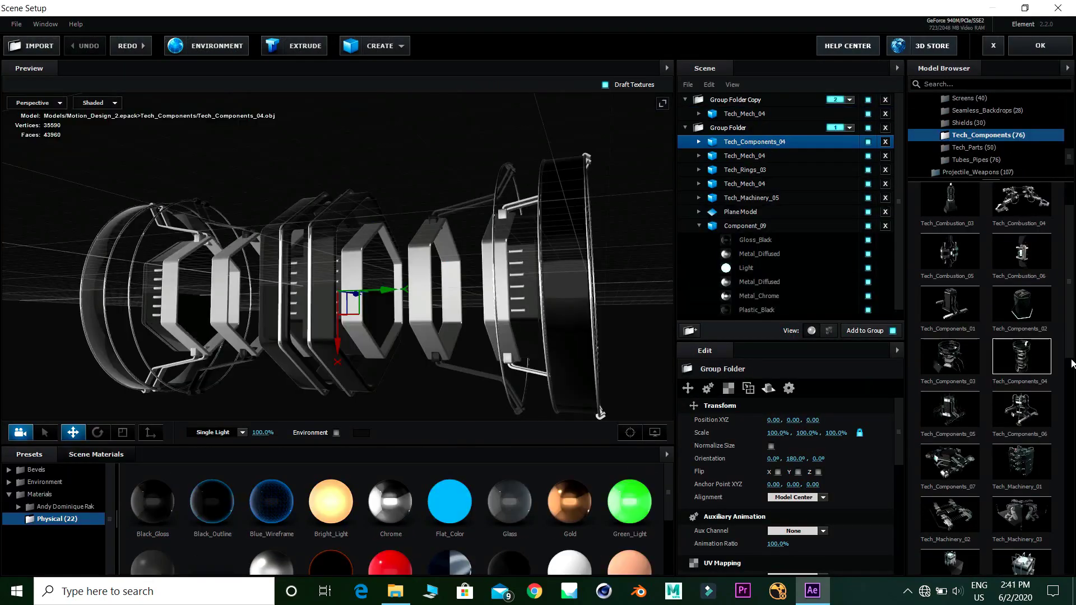
pyautogui.moveTo(1070, 342); pyautogui.dragTo(1067, 555)
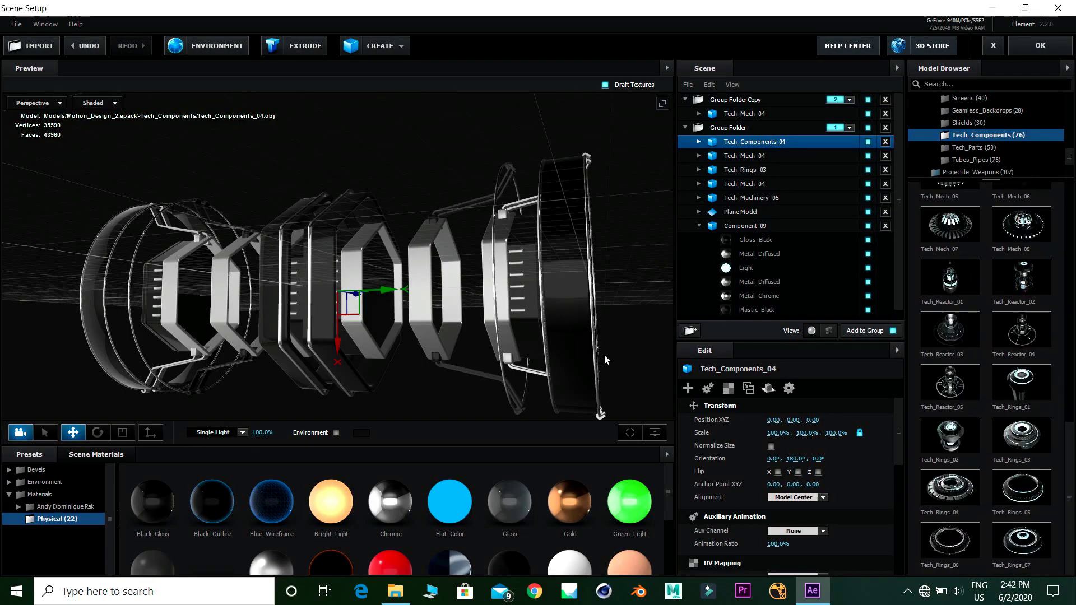
pyautogui.moveTo(775, 432); pyautogui.dragTo(733, 446)
pyautogui.moveTo(616, 347); pyautogui.dragTo(307, 271)
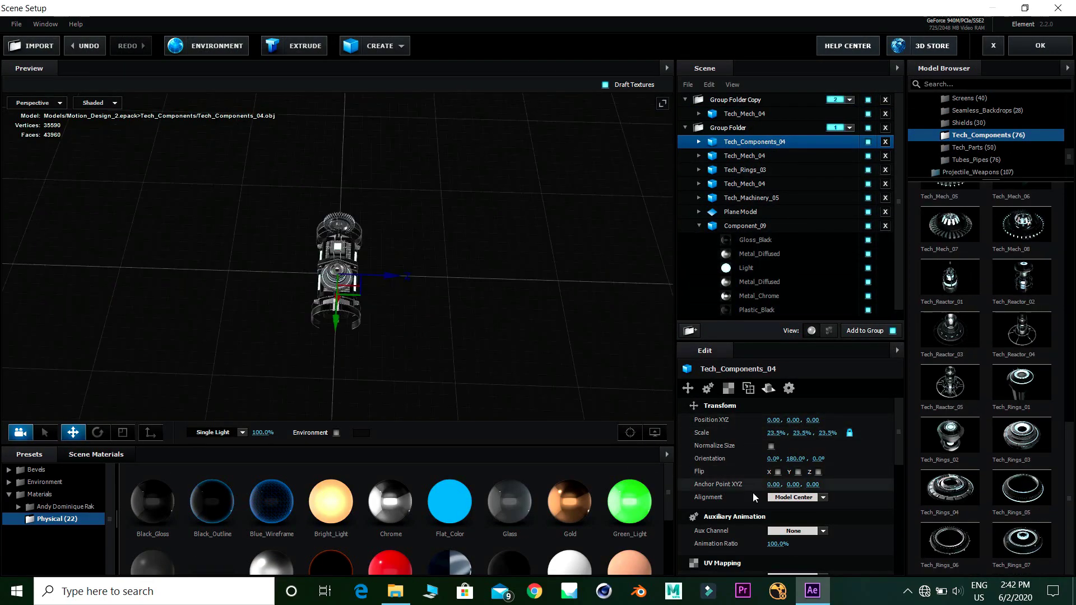
# Try a smaller scale and a different position for Tech_Components_04, and undo the changes
pyautogui.moveTo(776, 433); pyautogui.dragTo(704, 471)
pyautogui.hotkey('ctrl', 'z')
pyautogui.moveTo(394, 350); pyautogui.dragTo(362, 283)
pyautogui.moveTo(358, 302); pyautogui.dragTo(331, 320)
pyautogui.hotkey('ctrl', 'z')
pyautogui.hotkey('ctrl', 'z')
pyautogui.hotkey('ctrl', 'z')
# Reposition the added tech model in the Element scene, reduce its scale slightly, and apply the scene
pyautogui.moveTo(350, 308); pyautogui.dragTo(412, 297)
pyautogui.moveTo(409, 325); pyautogui.dragTo(425, 370)
pyautogui.moveTo(383, 286); pyautogui.dragTo(385, 266)
pyautogui.moveTo(434, 230); pyautogui.dragTo(417, 235)
pyautogui.moveTo(774, 433); pyautogui.dragTo(758, 432)
pyautogui.moveTo(498, 370); pyautogui.dragTo(492, 321)
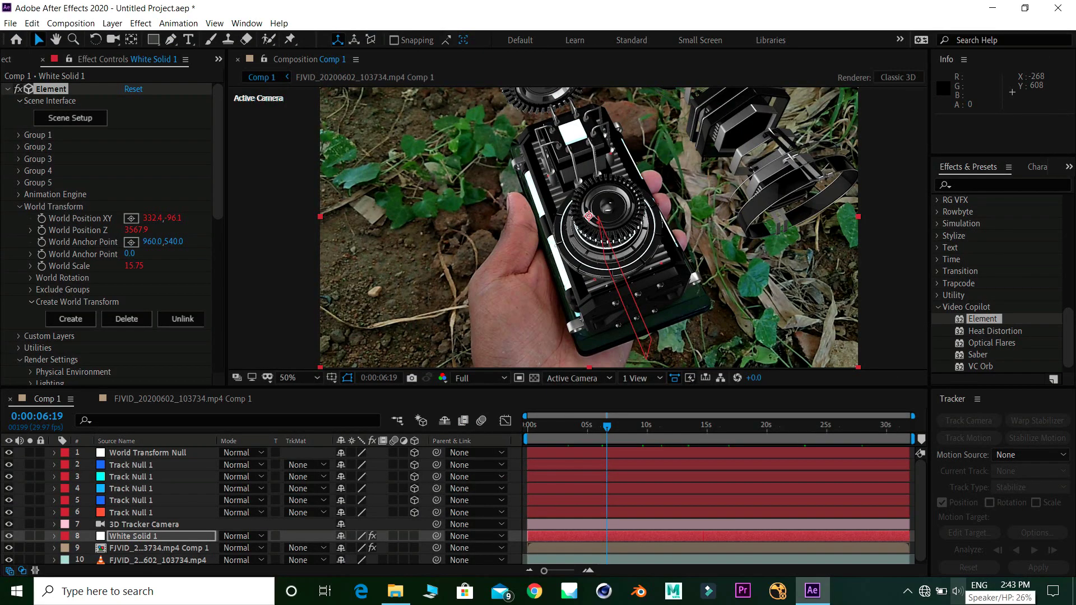
# Duplicate the White Solid 1 layer that carries the Element effect
pyautogui.click(62, 115)
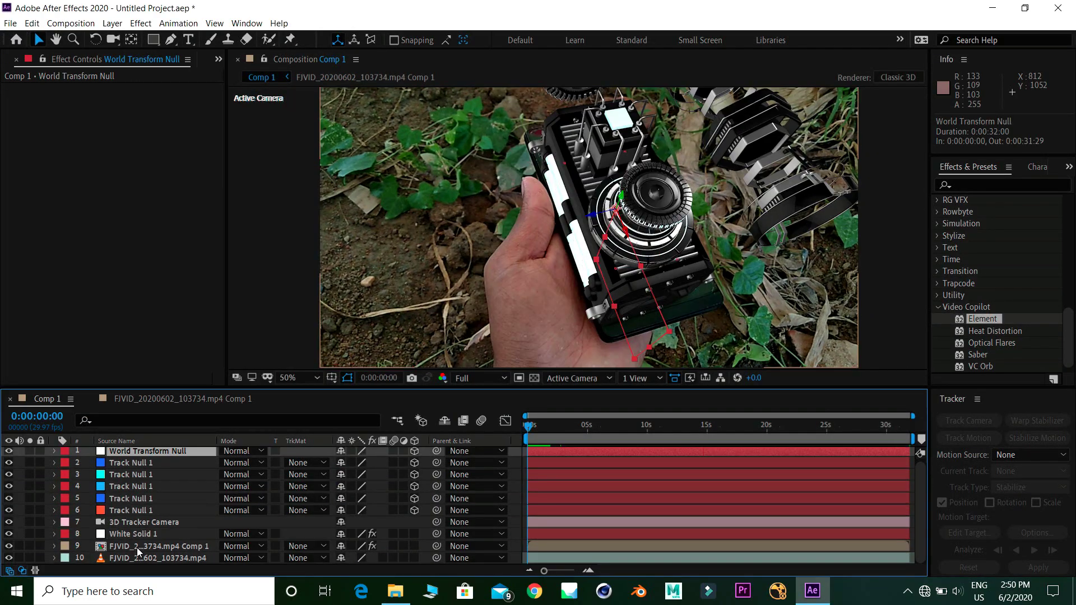
pyautogui.click(139, 558)
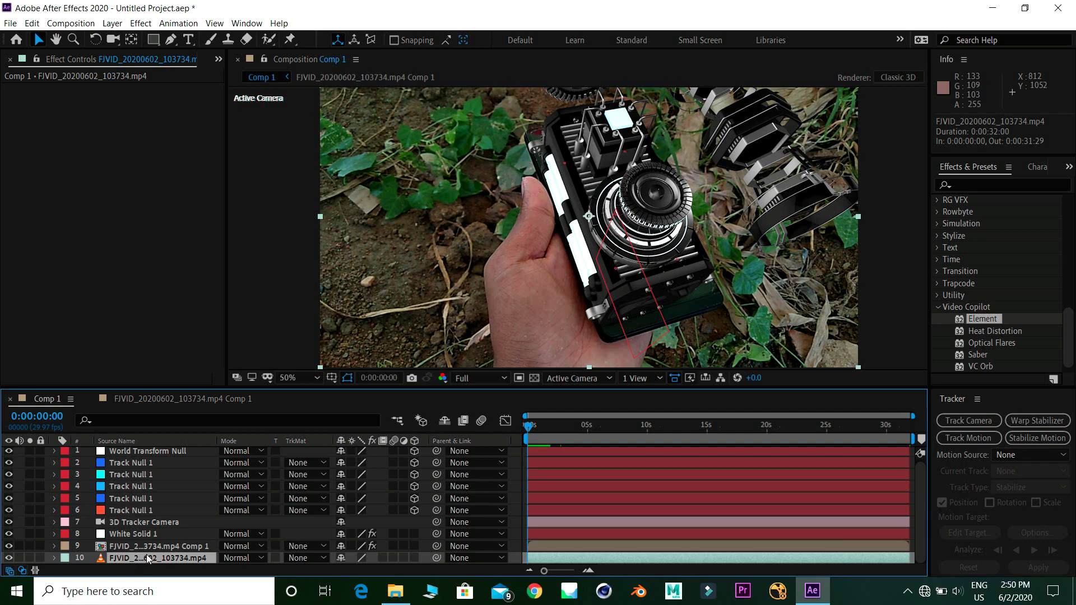
pyautogui.click(156, 523)
pyautogui.click(135, 534)
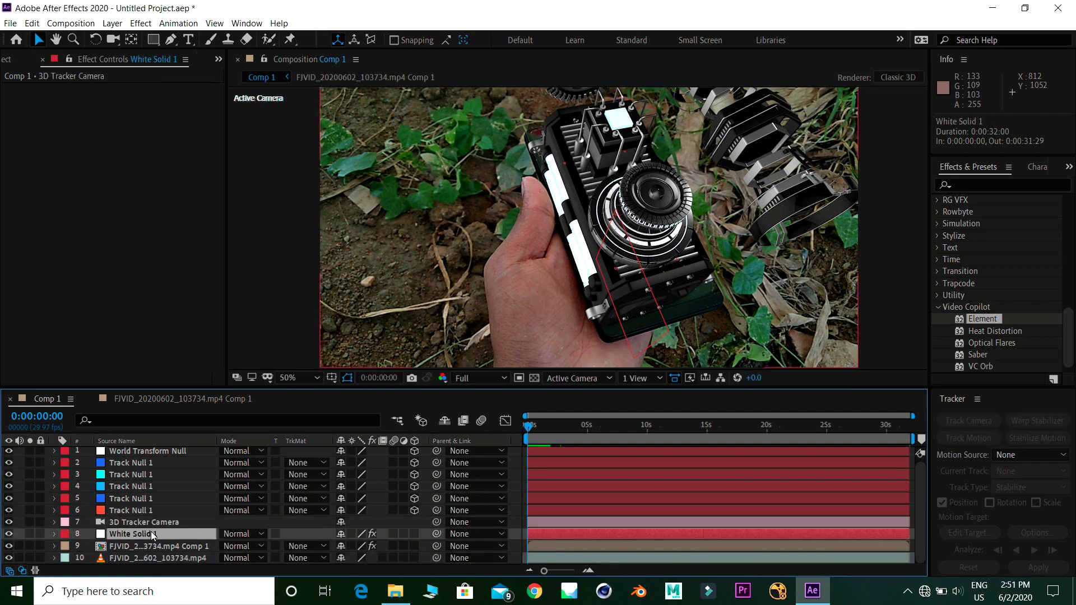
pyautogui.hotkey('ctrl', 'd')
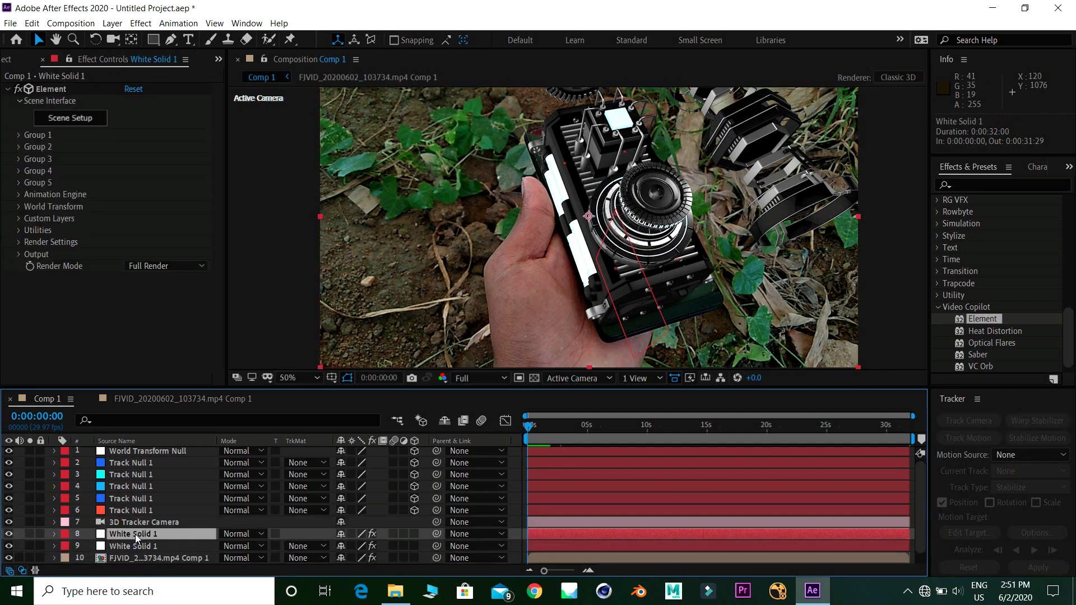
# Set the duplicated White Solid 1's Element output to show only the Illumination pass
pyautogui.click(16, 246)
pyautogui.click(19, 254)
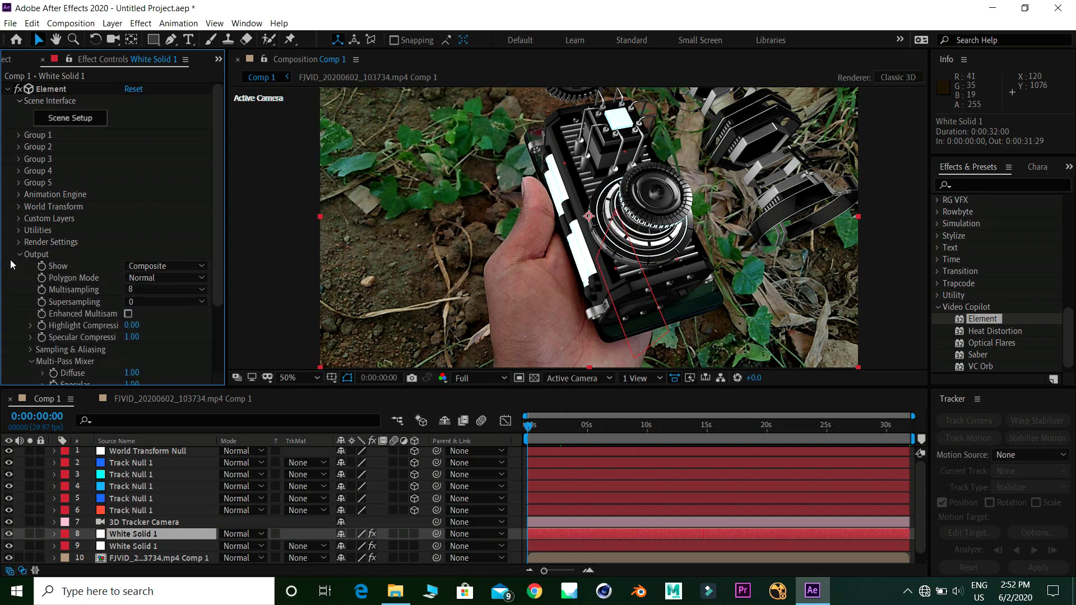
pyautogui.scroll(-3, 61, 263)
pyautogui.click(162, 188)
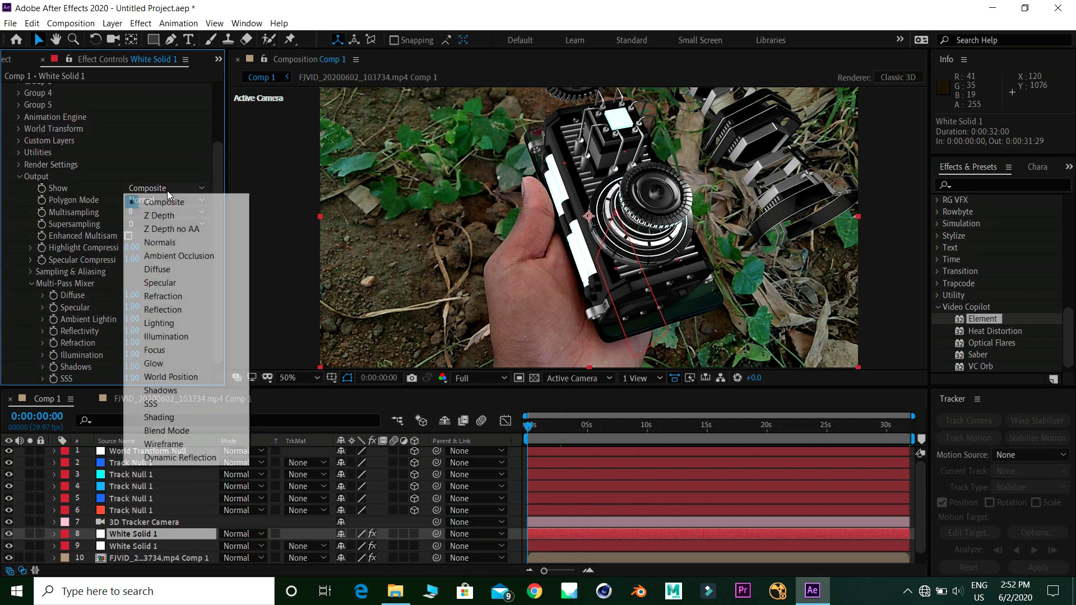
pyautogui.click(162, 201)
pyautogui.click(163, 188)
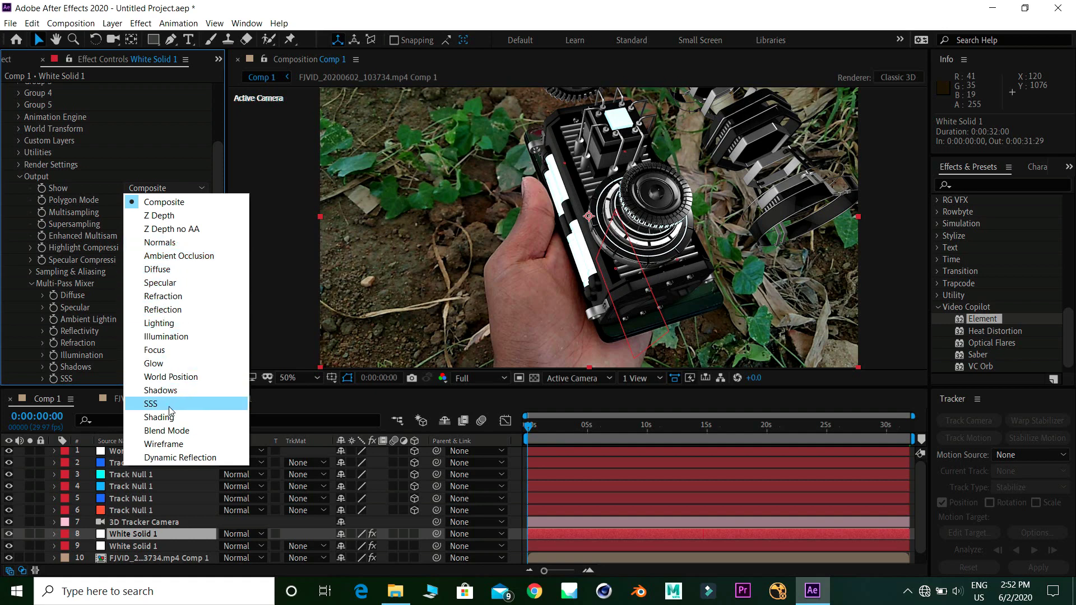
pyautogui.click(161, 339)
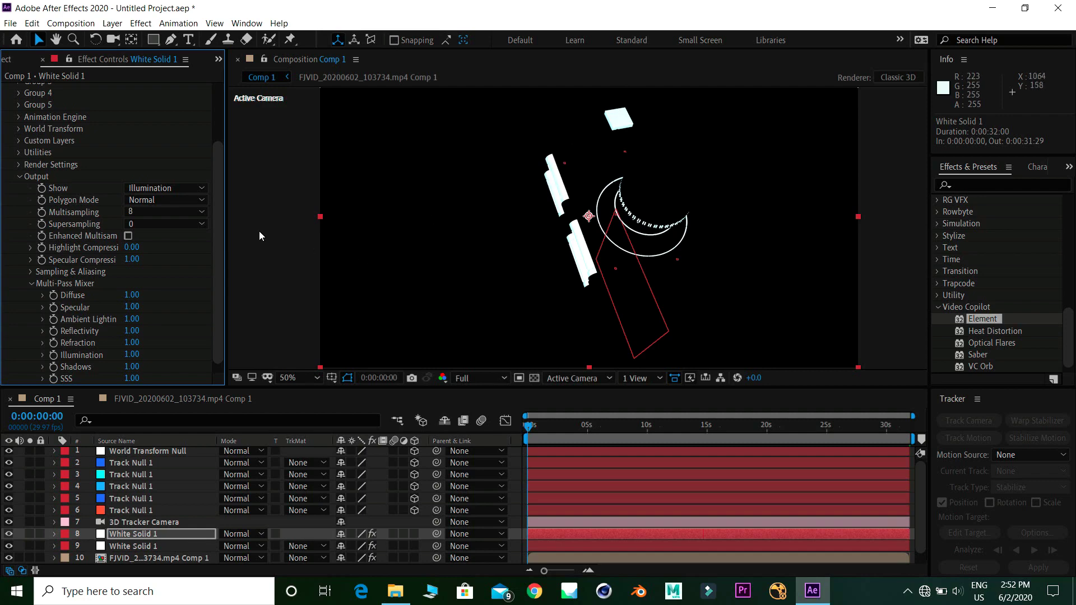
pyautogui.scroll(2, 214, 202)
# Apply the RG VFX Optical Glow effect to the duplicated White Solid 1 and set its blending mode to Screen
pyautogui.rightClick(132, 545)
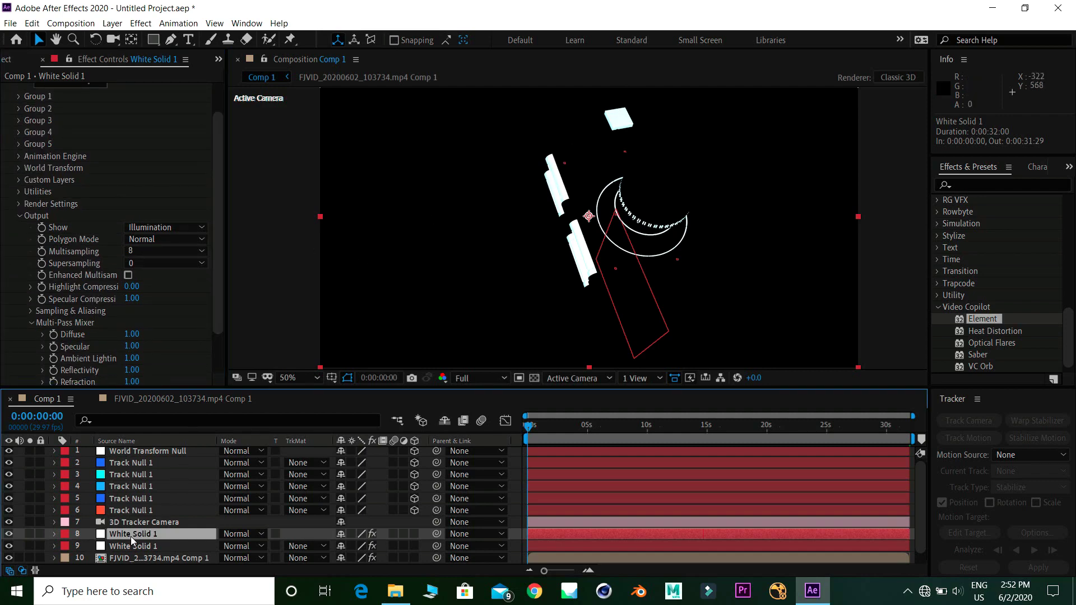
pyautogui.moveTo(184, 379)
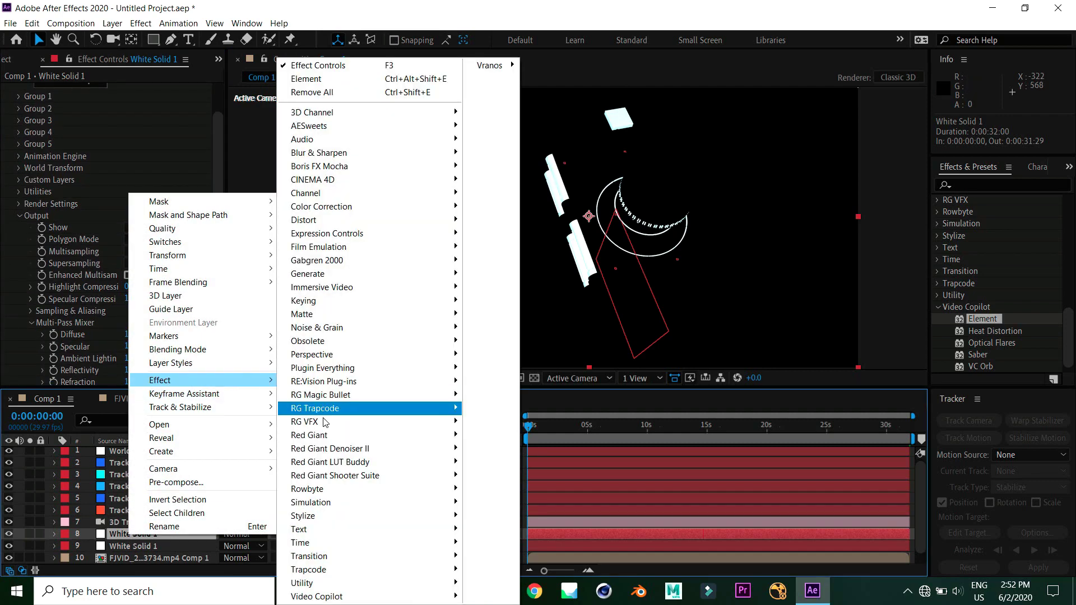
pyautogui.moveTo(443, 422)
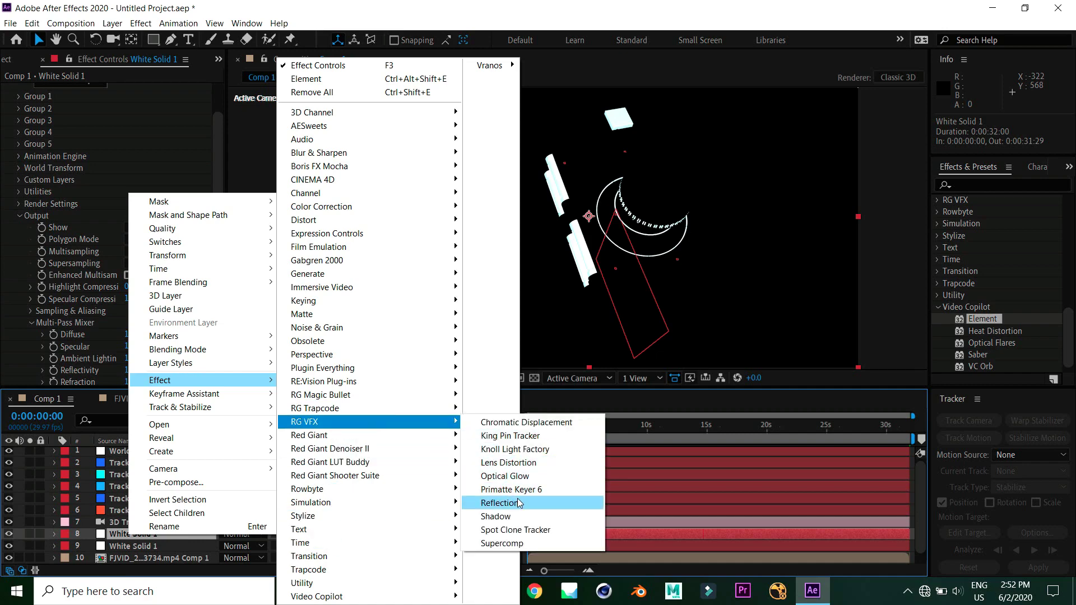
pyautogui.click(539, 476)
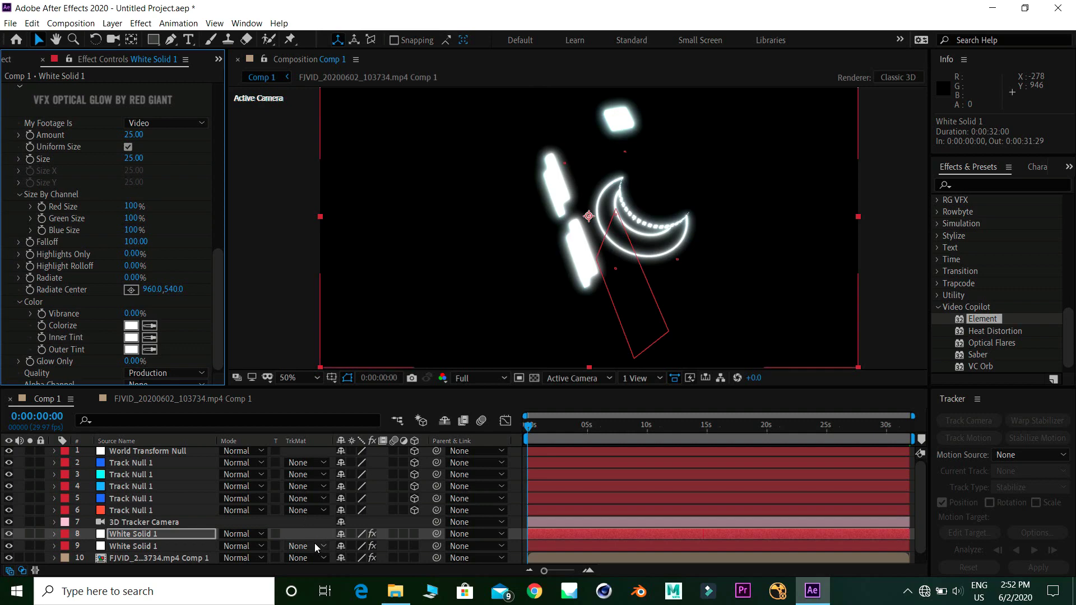
pyautogui.click(242, 534)
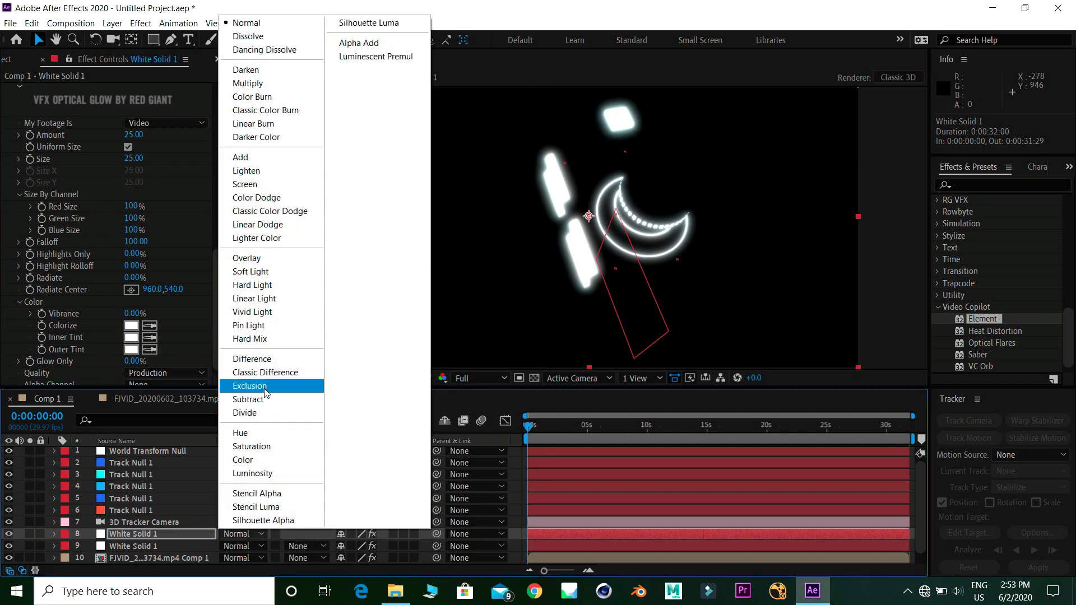
pyautogui.click(254, 185)
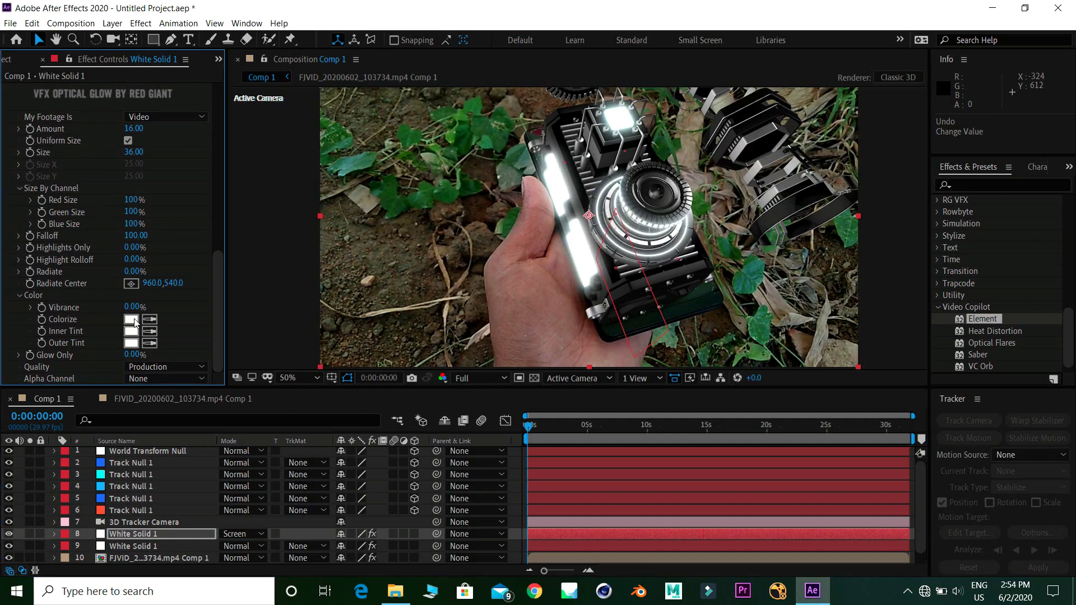
# Try out other colors, including pure red (FF0000), for the Optical Glow's Colorize, Inner Tint and Outer Tint
pyautogui.click(131, 320)
pyautogui.click(218, 330)
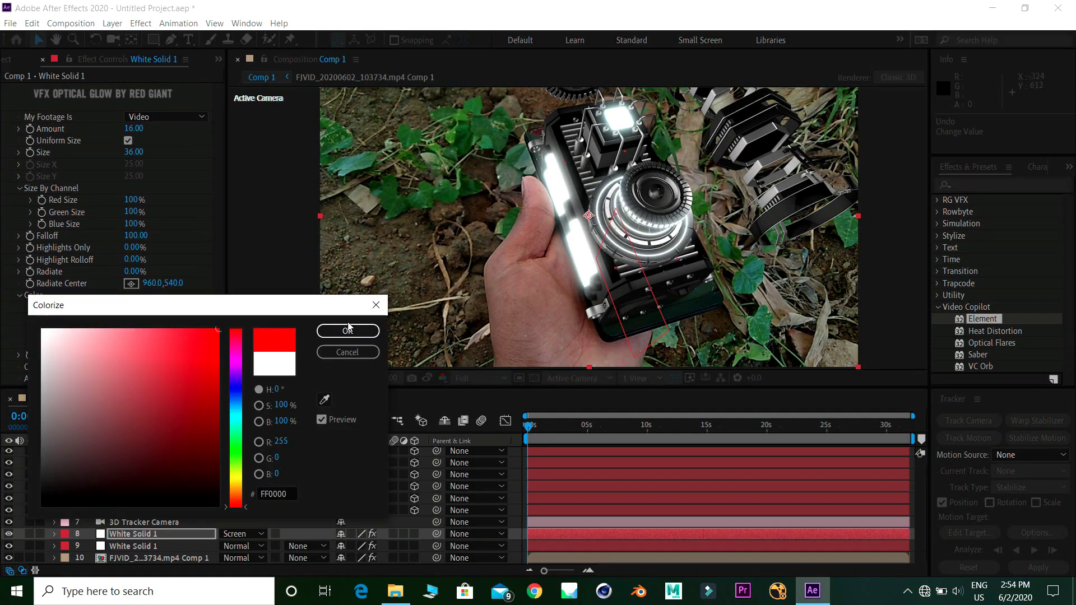
pyautogui.click(363, 351)
pyautogui.click(131, 332)
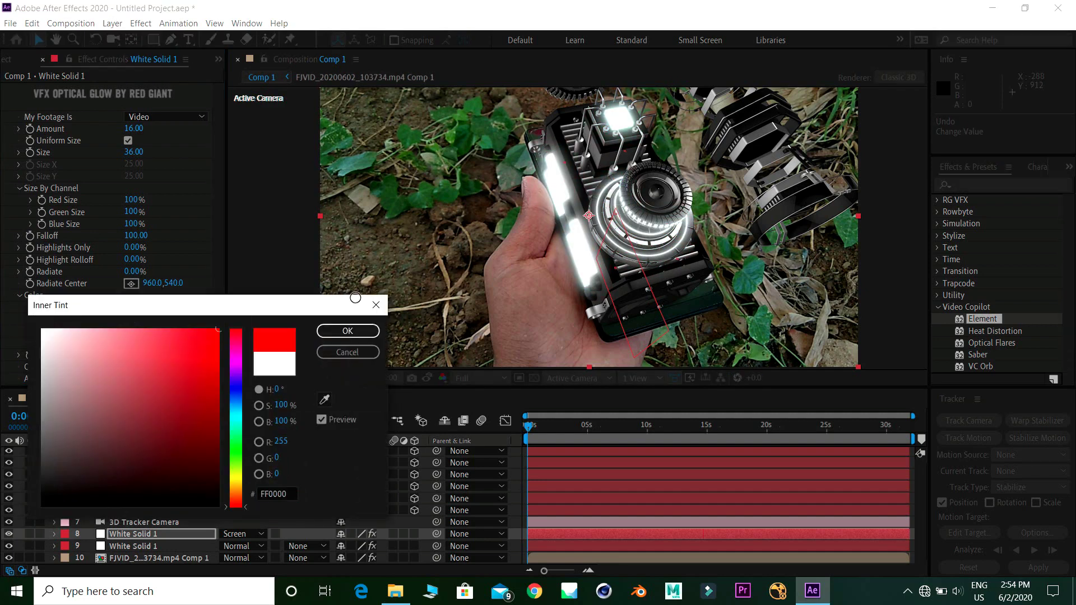
pyautogui.click(347, 352)
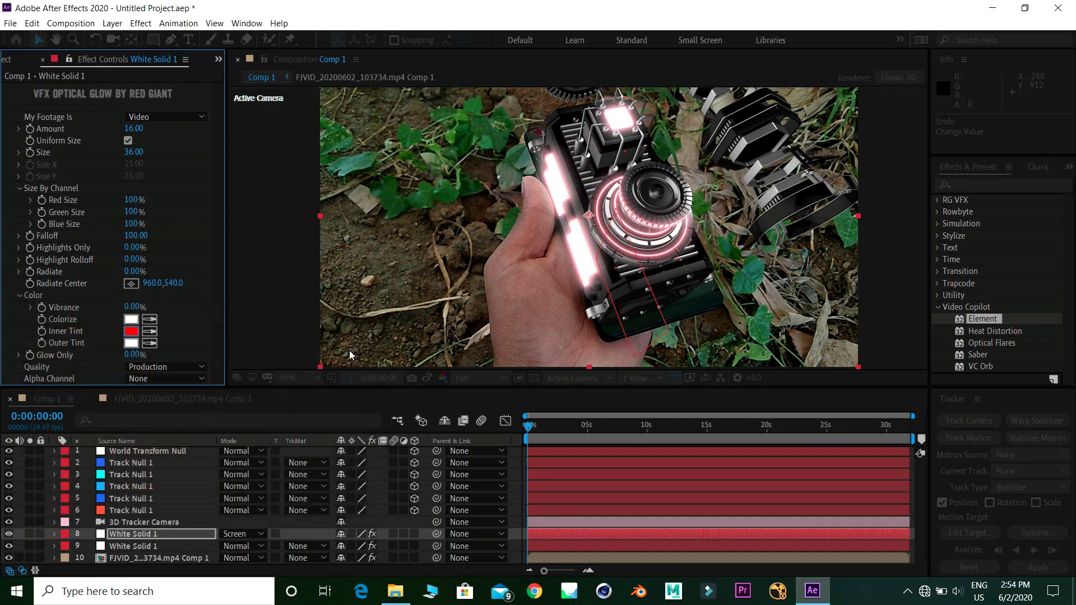
pyautogui.click(130, 344)
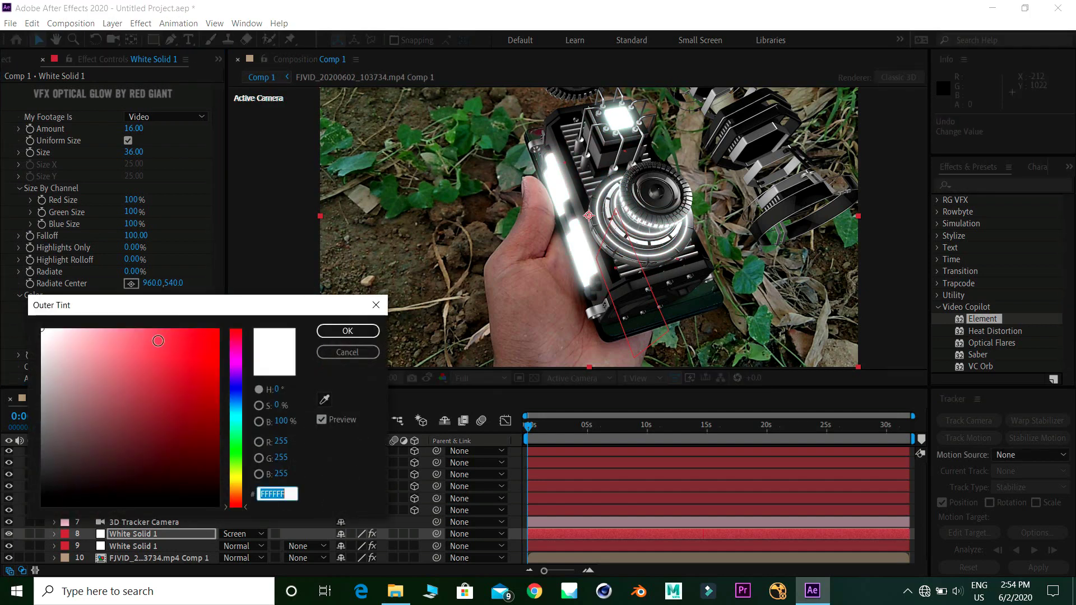
pyautogui.click(235, 383)
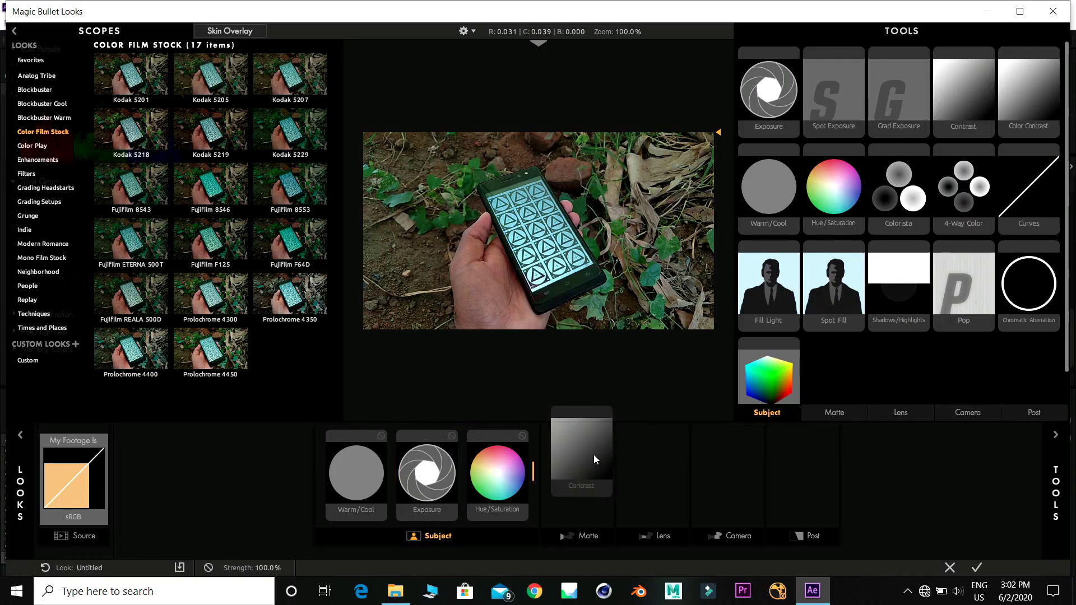
# Add the Contrast tool to the Subject stage and the Colorista tool to the Post stage of the Magic Bullet look
pyautogui.moveTo(593, 455); pyautogui.dragTo(566, 465)
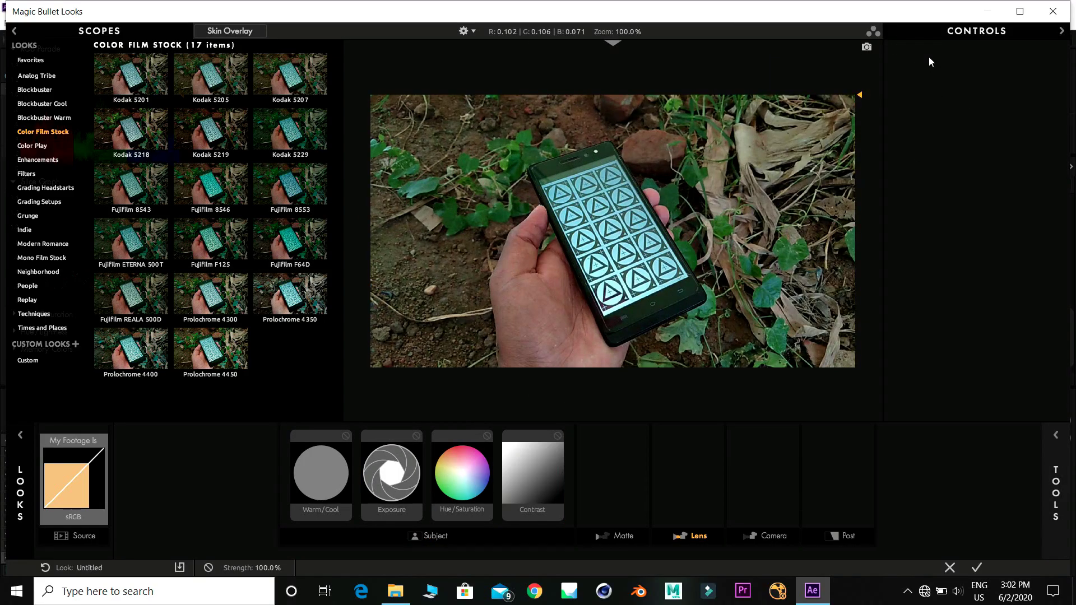
pyautogui.click(1062, 487)
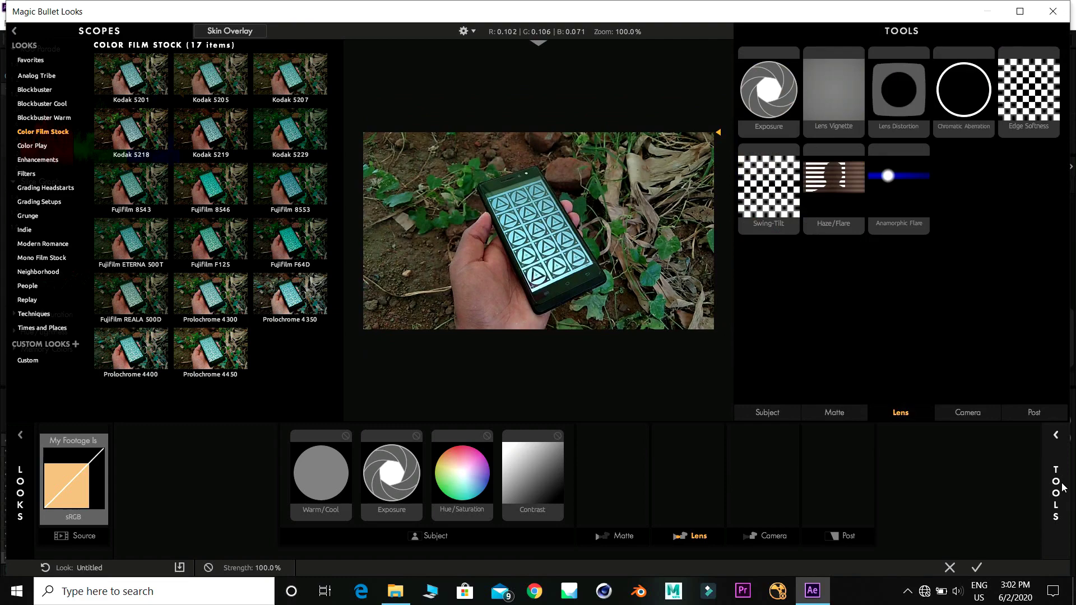
pyautogui.click(838, 485)
pyautogui.moveTo(780, 290); pyautogui.dragTo(843, 507)
# Fine-tune the look's Warm/Cool, Exposure, Hue/Saturation, Contrast and Colorista tools in turn
pyautogui.click(316, 473)
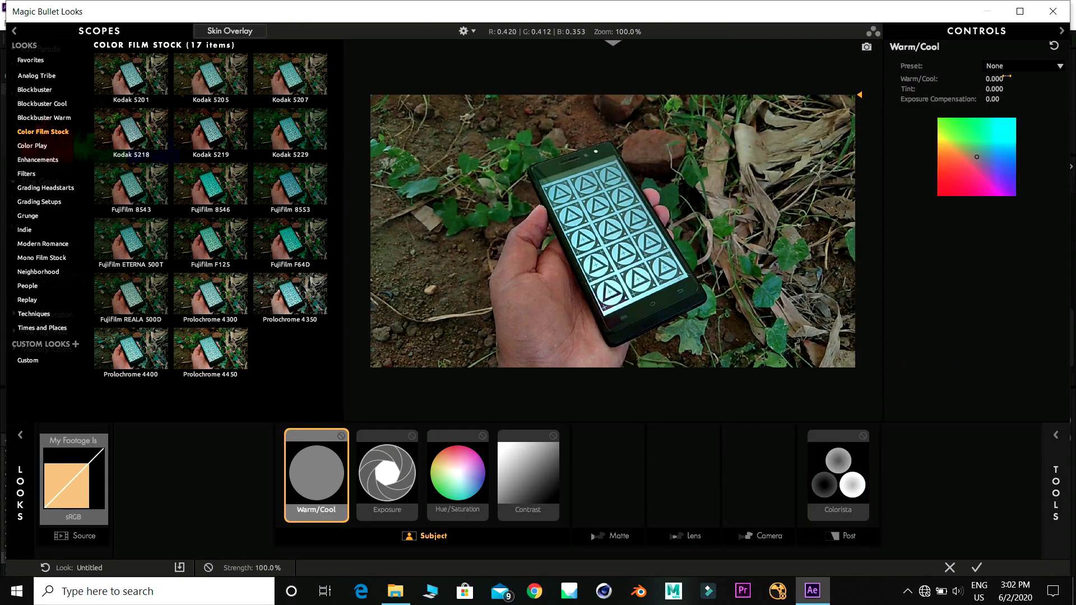
pyautogui.click(387, 473)
pyautogui.click(457, 474)
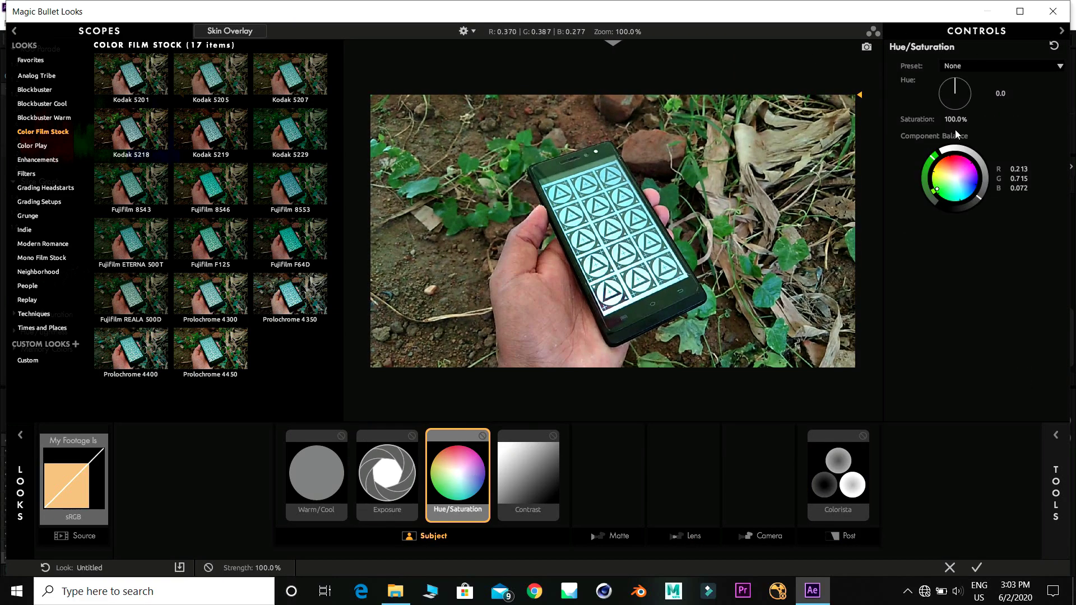
pyautogui.click(527, 474)
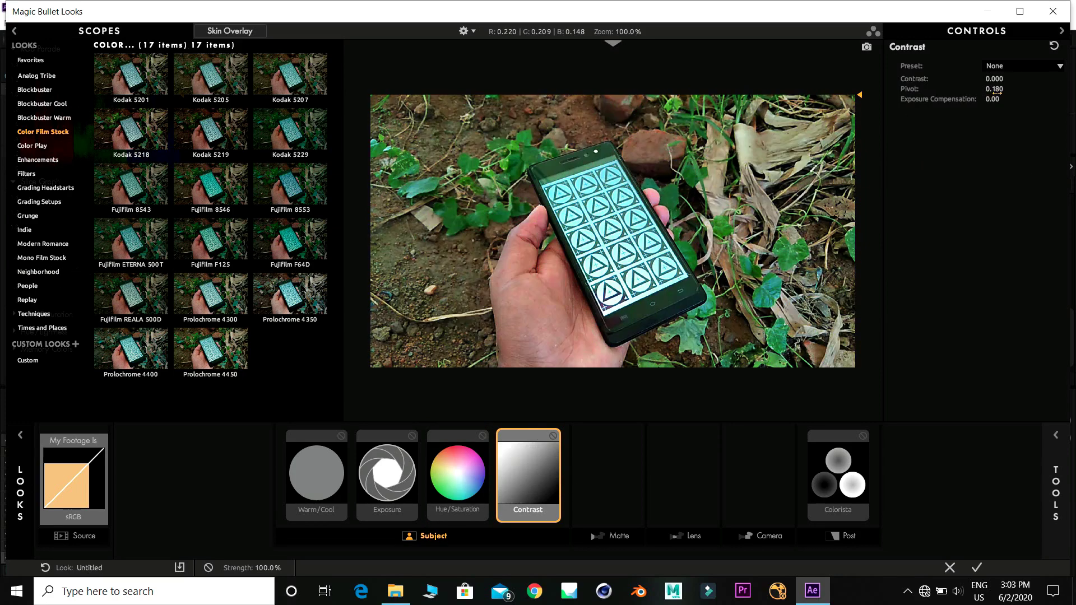
pyautogui.click(838, 474)
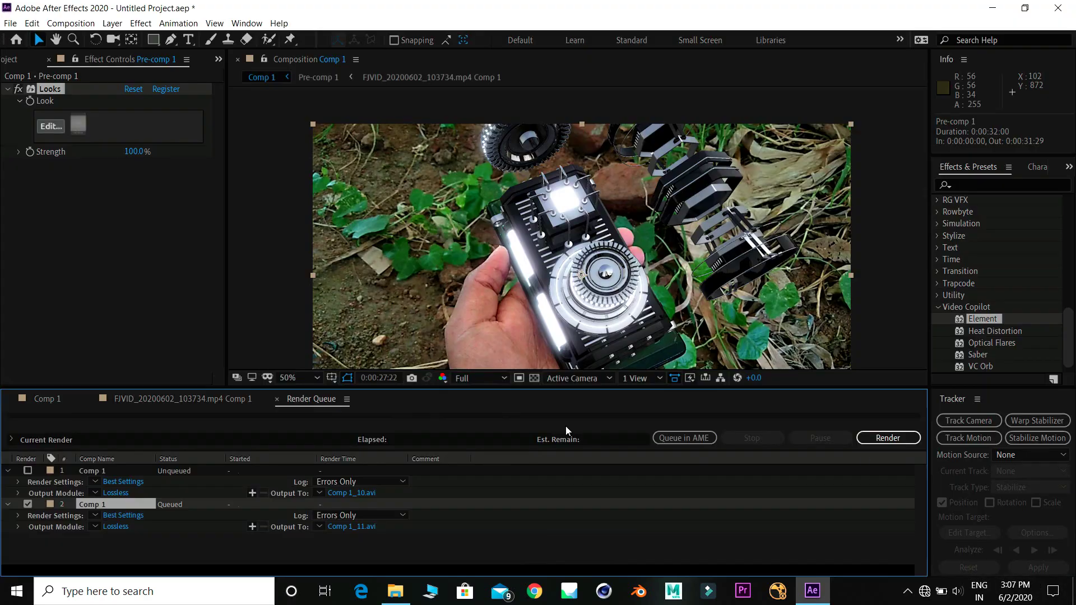
# Start rendering the queued Comp 1 to Comp 1_11.avi with Best Settings and the Lossless output module
pyautogui.click(887, 437)
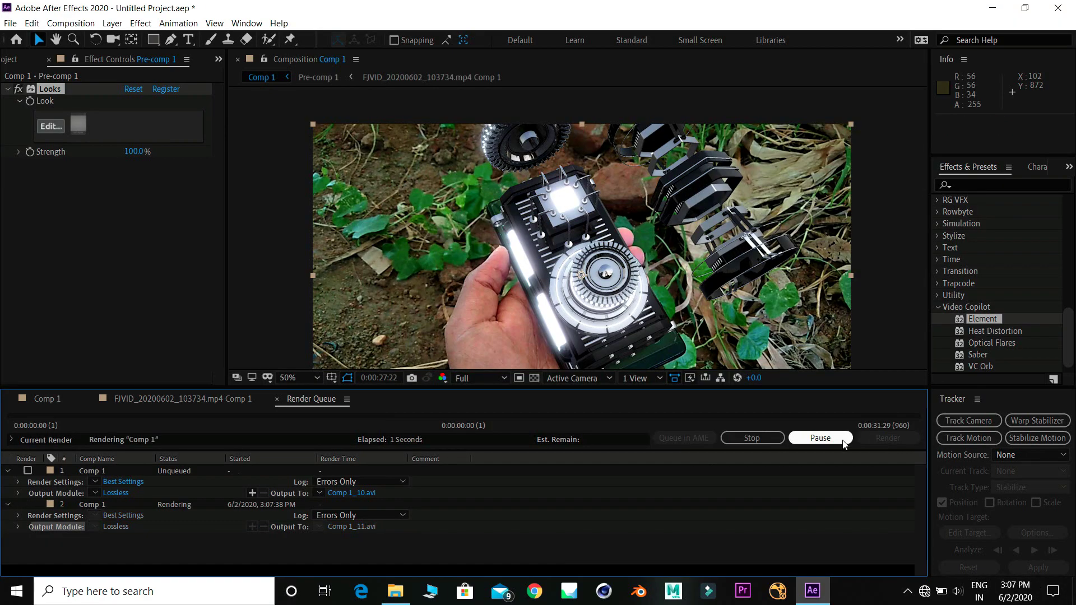